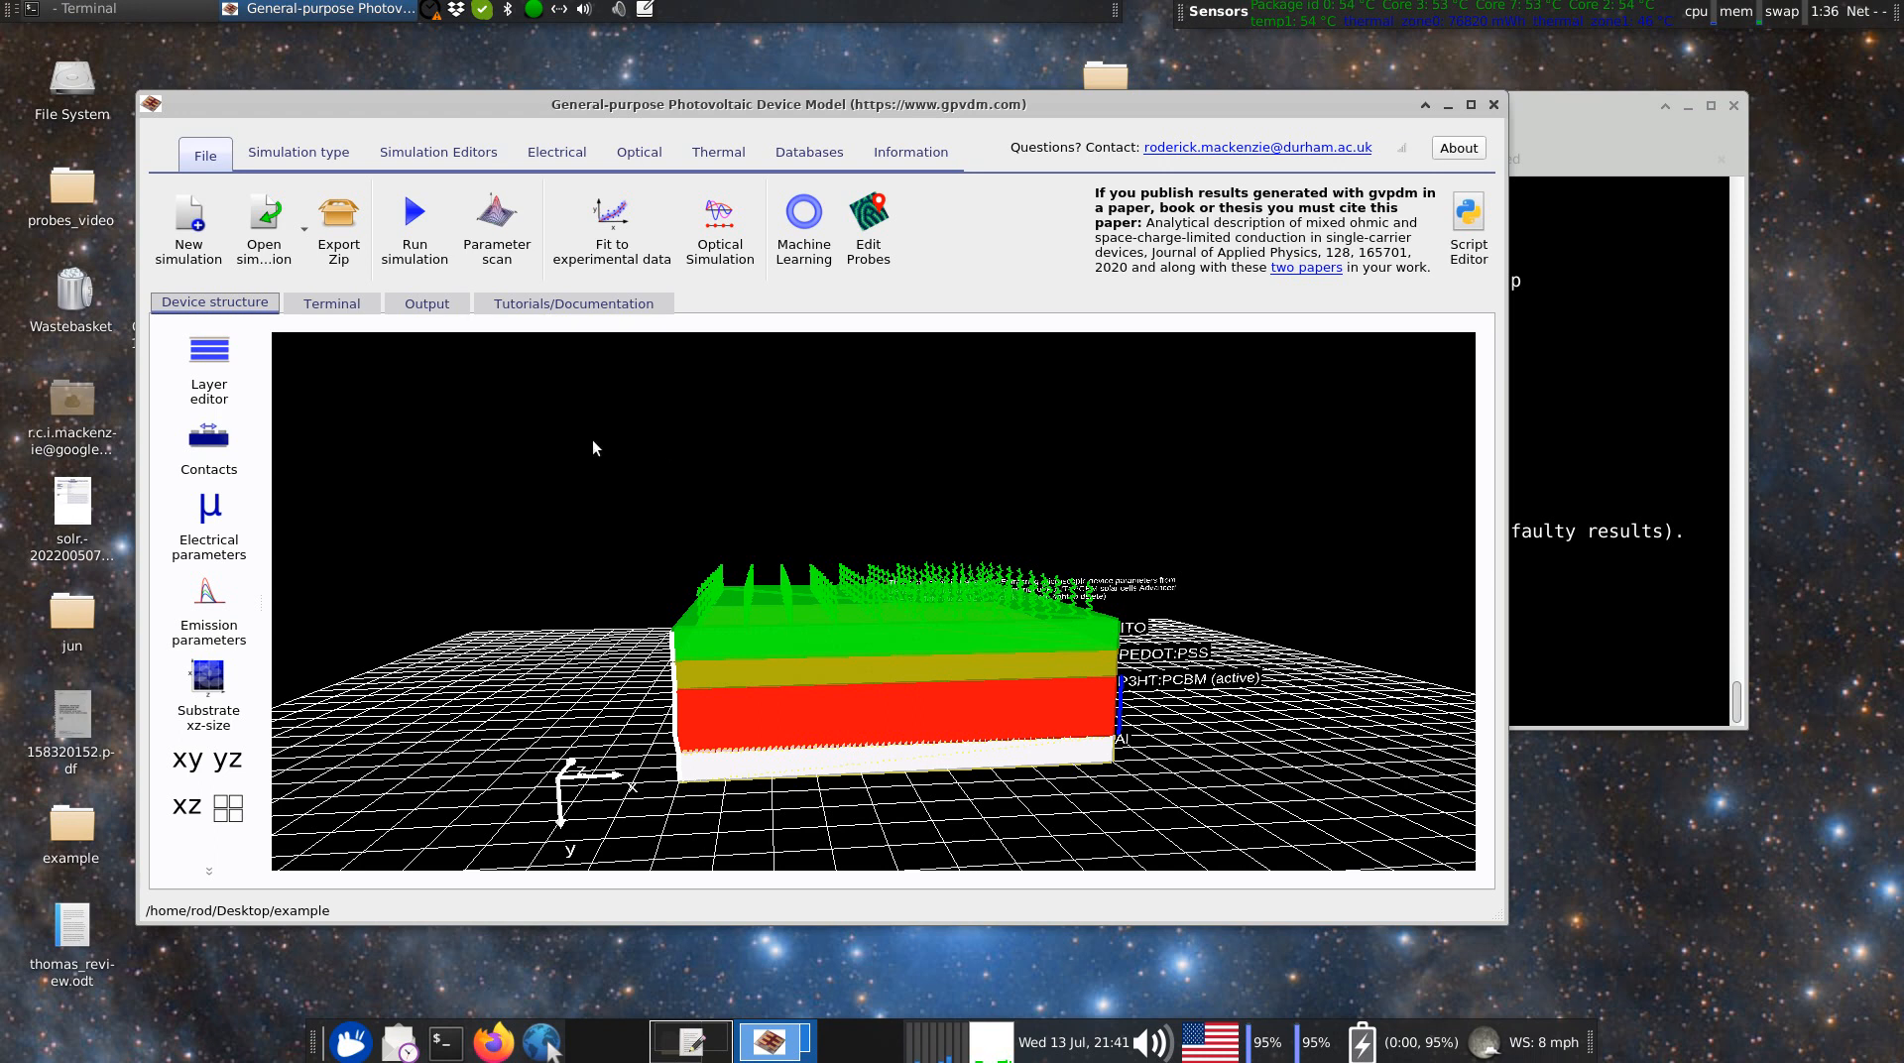
Run the JV curve simulation, open the snapshots from its output, and dismiss the help hint.
click(408, 229)
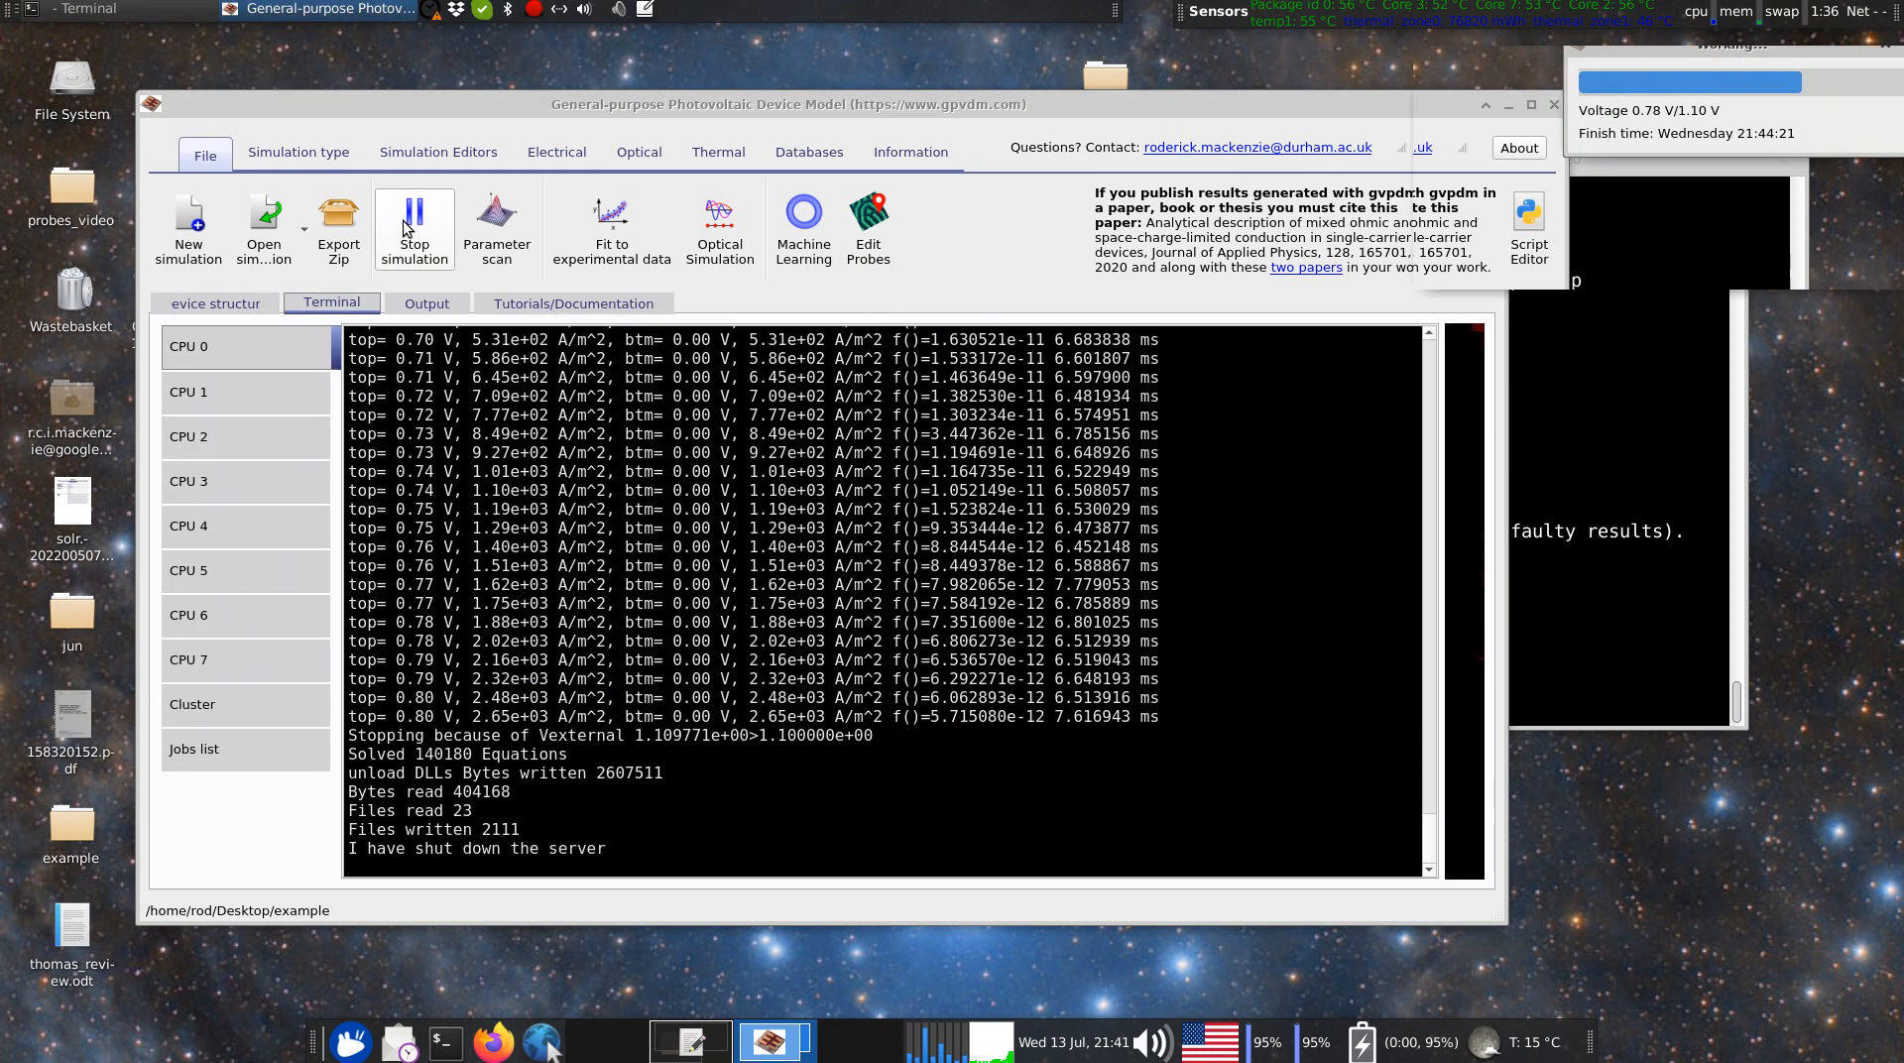
click(432, 302)
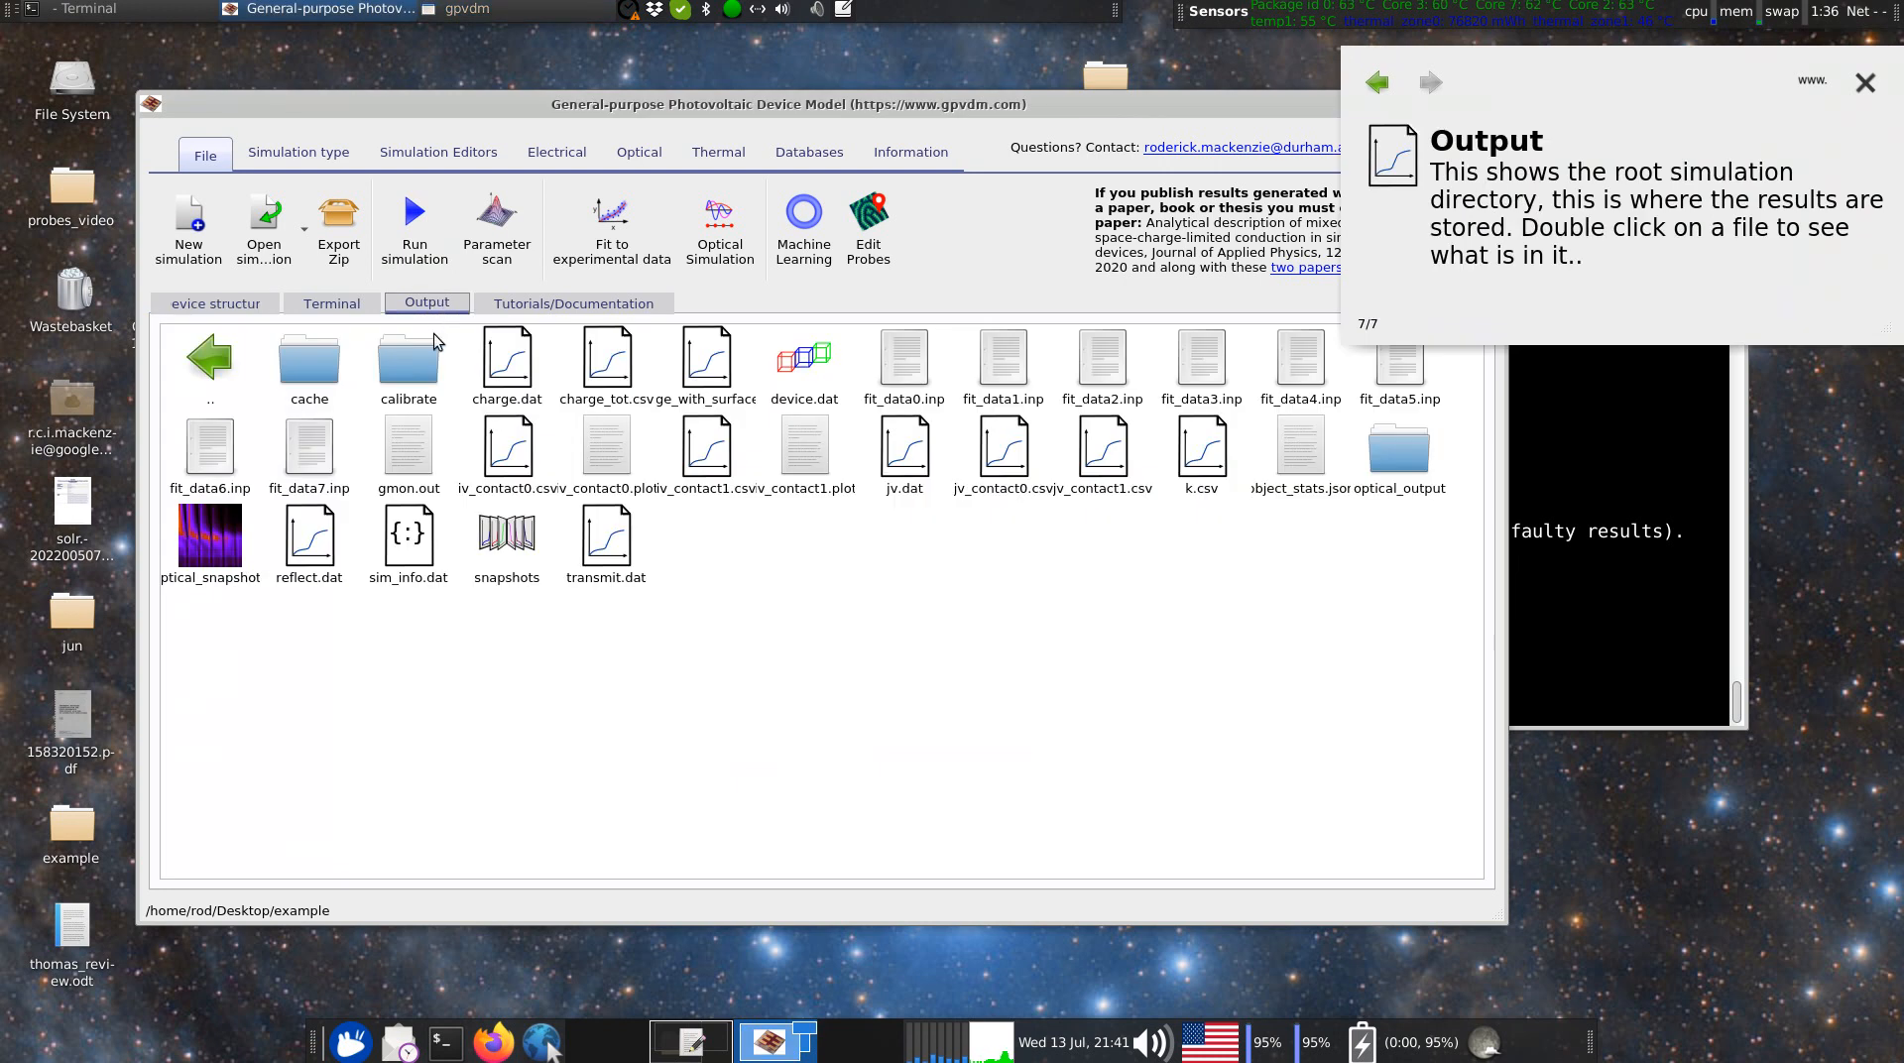
double_click(510, 540)
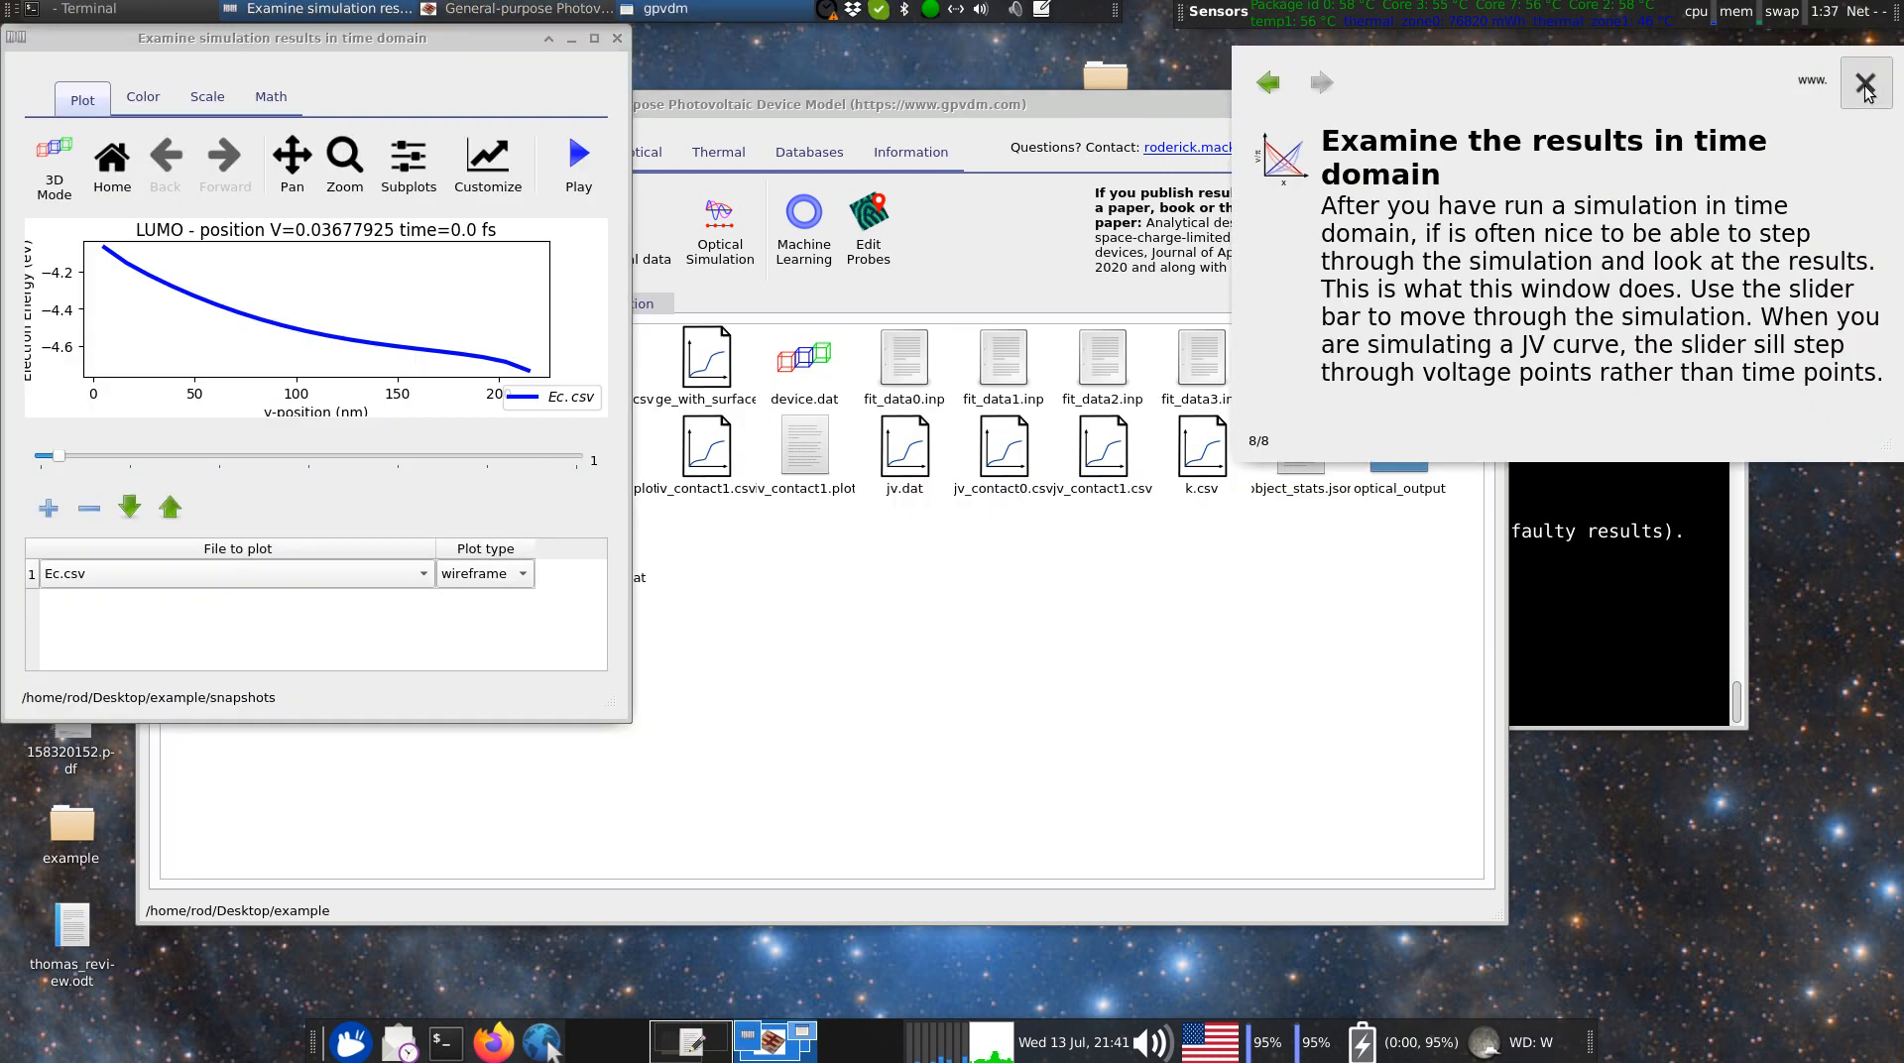
click(1865, 86)
Enlarge the snapshot viewer showing the Ec.csv plot and move it aside to uncover the output files.
drag(466, 48, 888, 108)
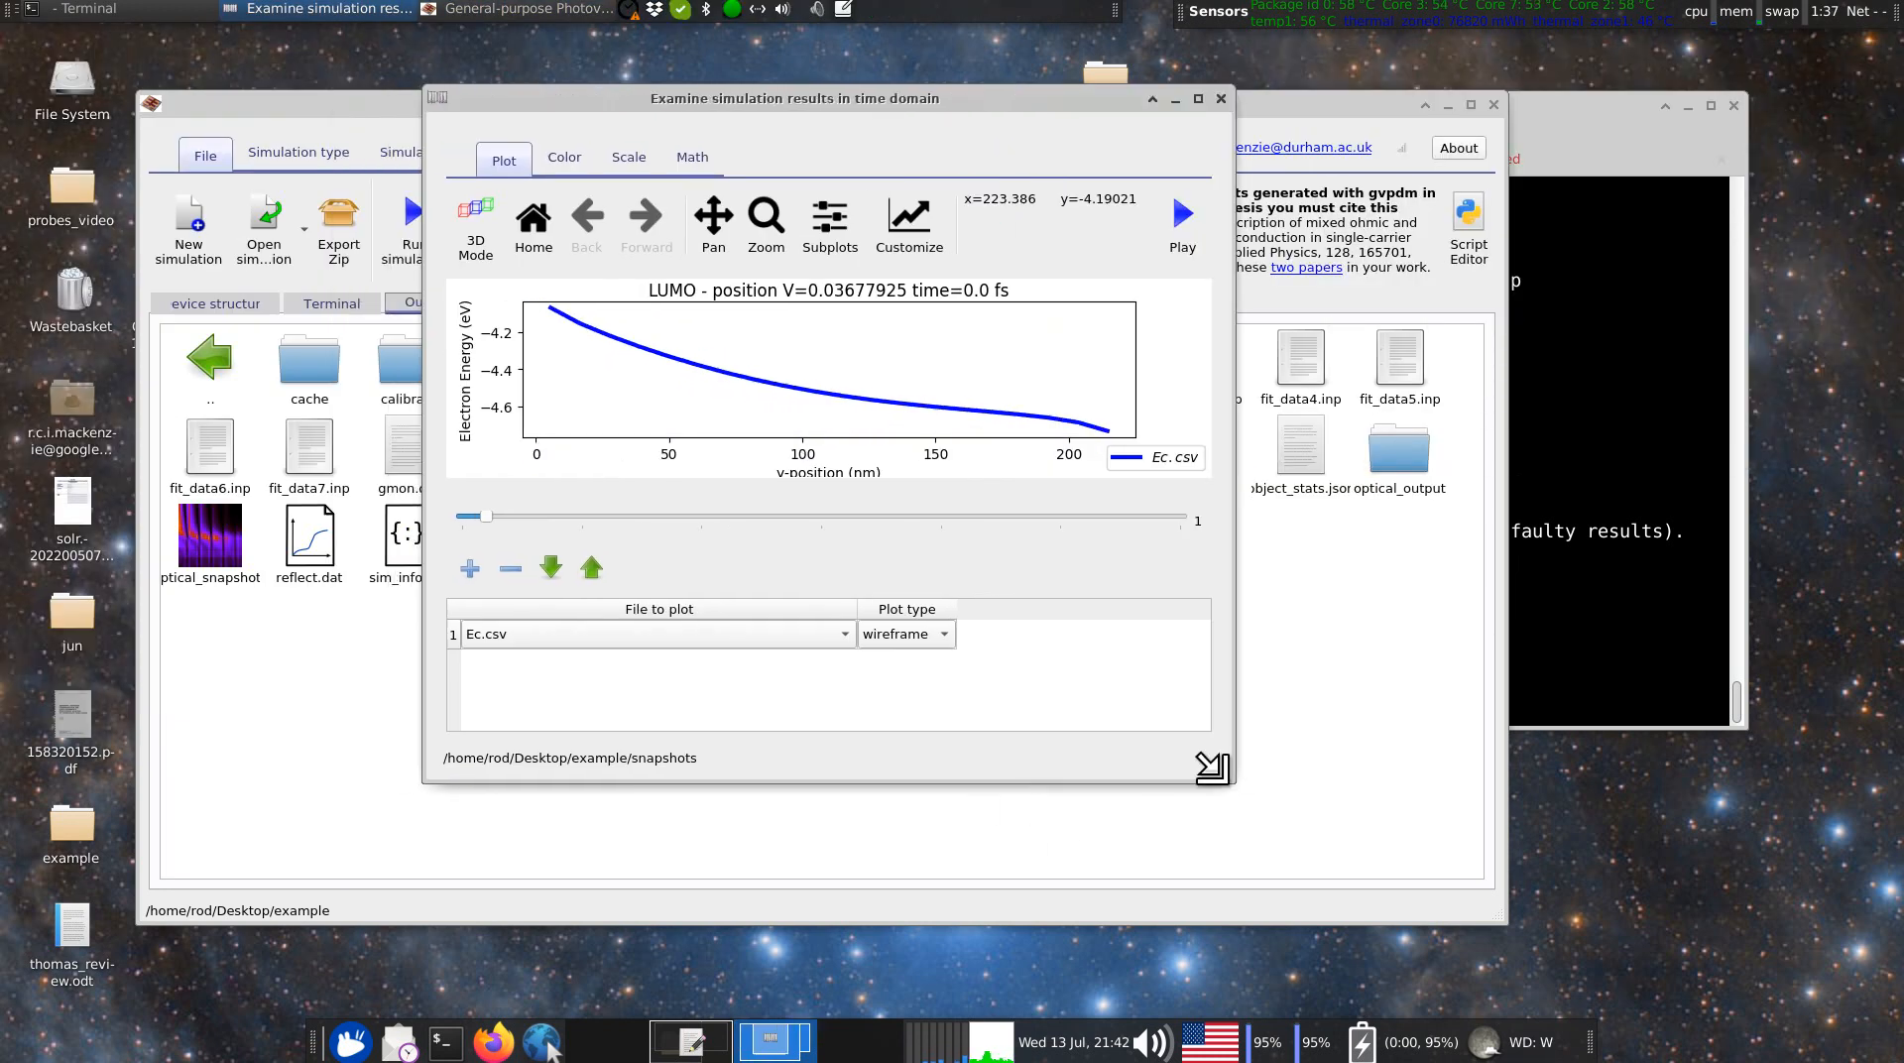
drag(1211, 767, 1563, 938)
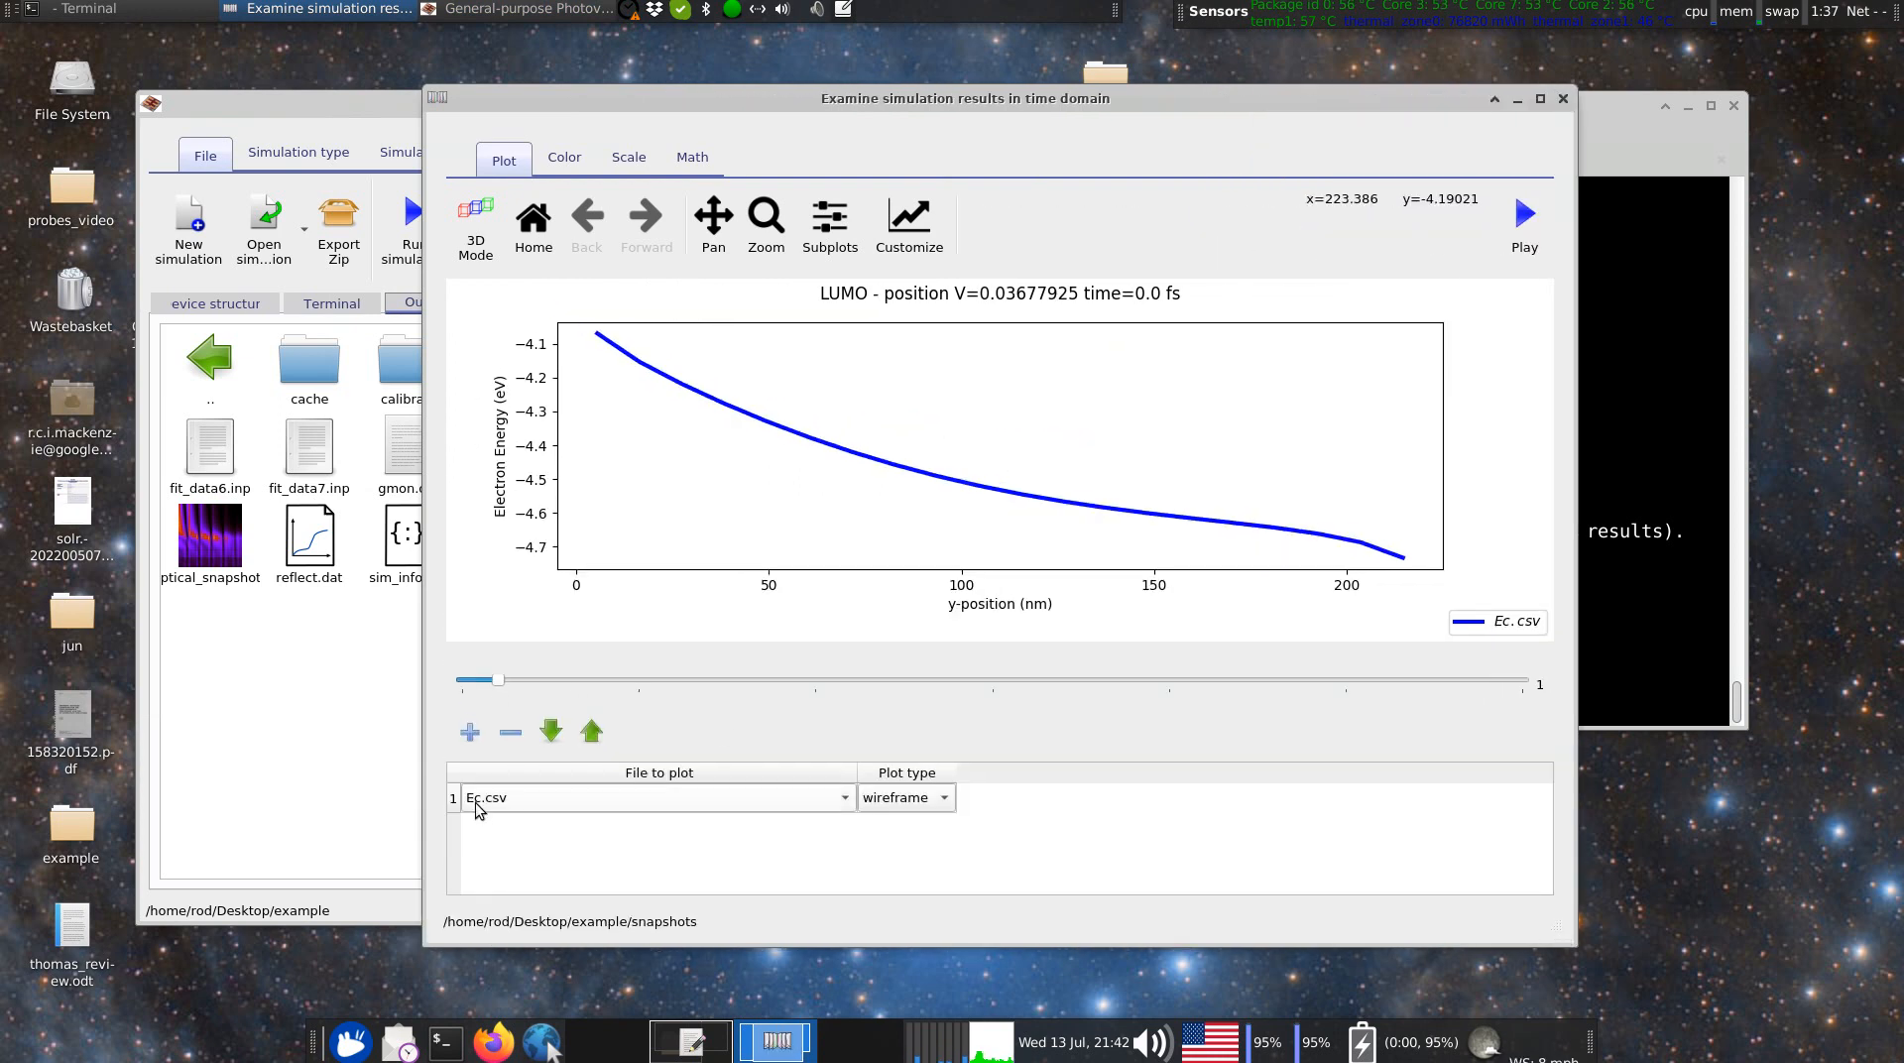
drag(494, 681, 506, 734)
drag(574, 103, 1230, 160)
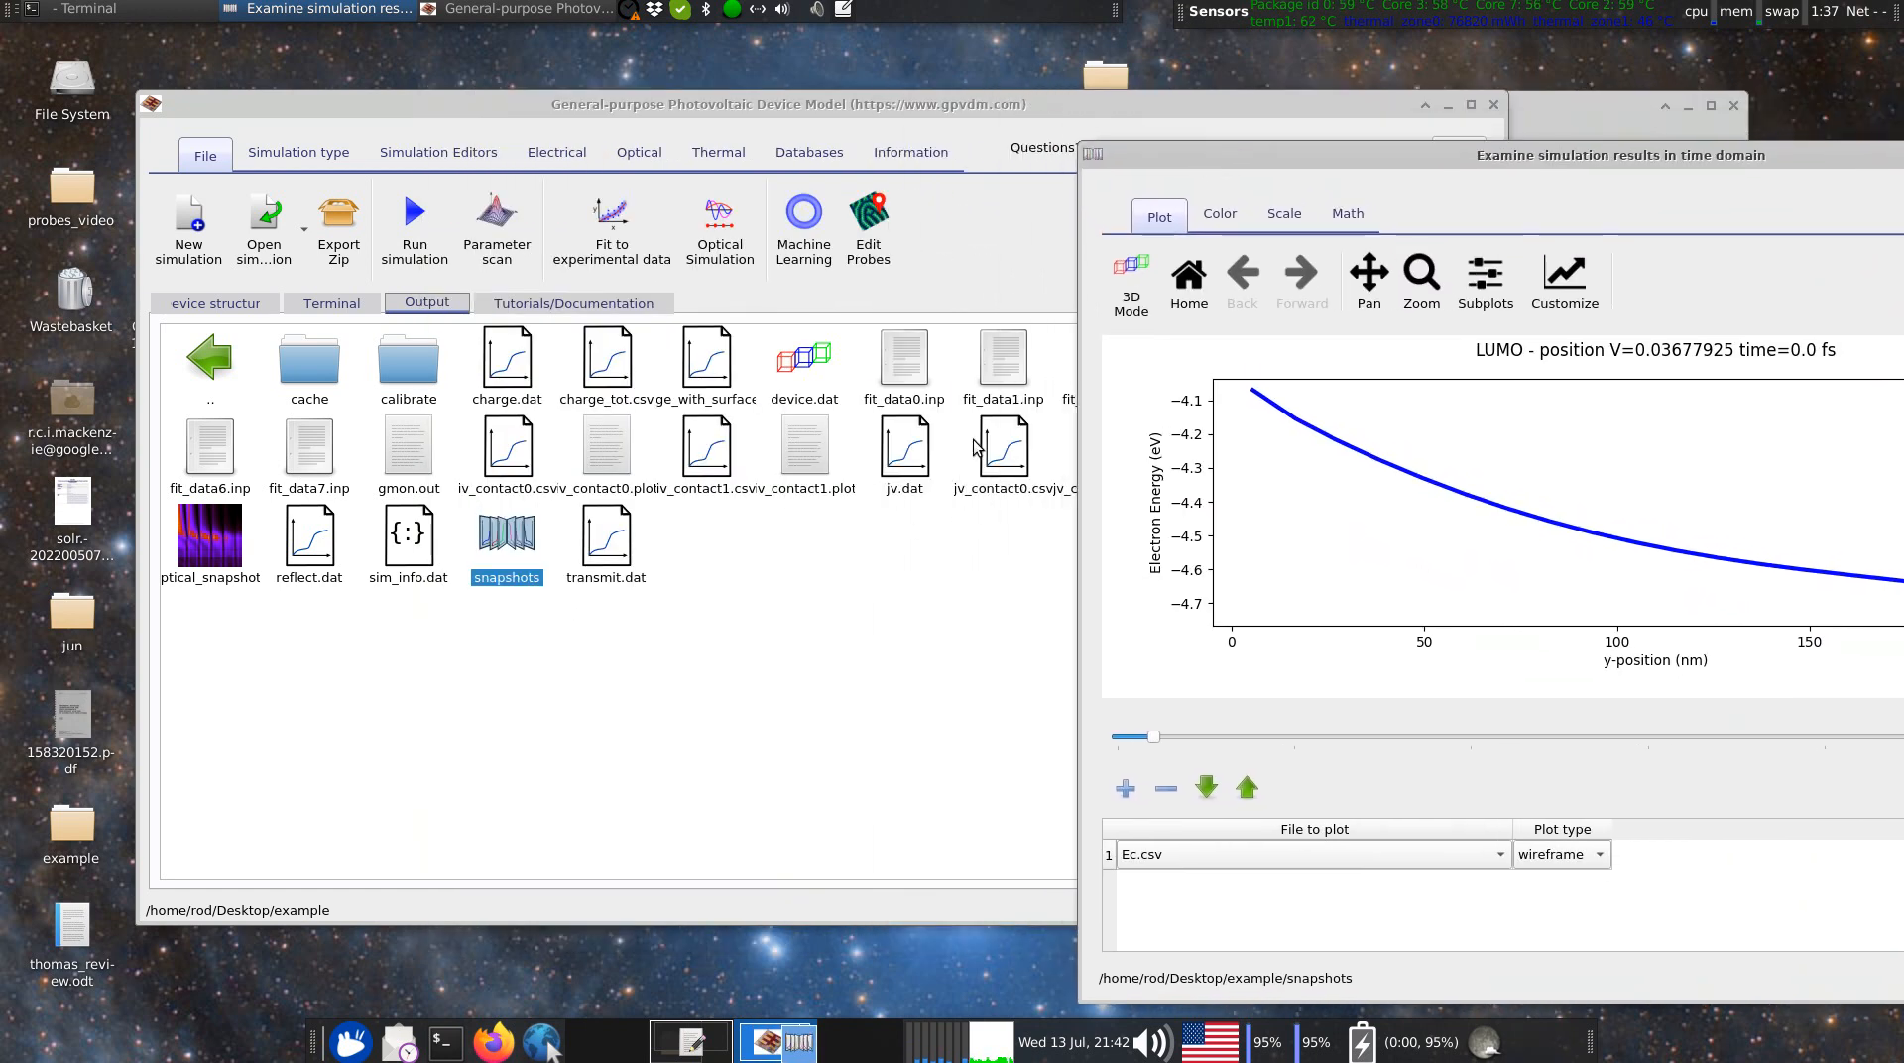
Plot jv.dat, zoom in on the curve around zero current density, and close the plot.
double_click(899, 455)
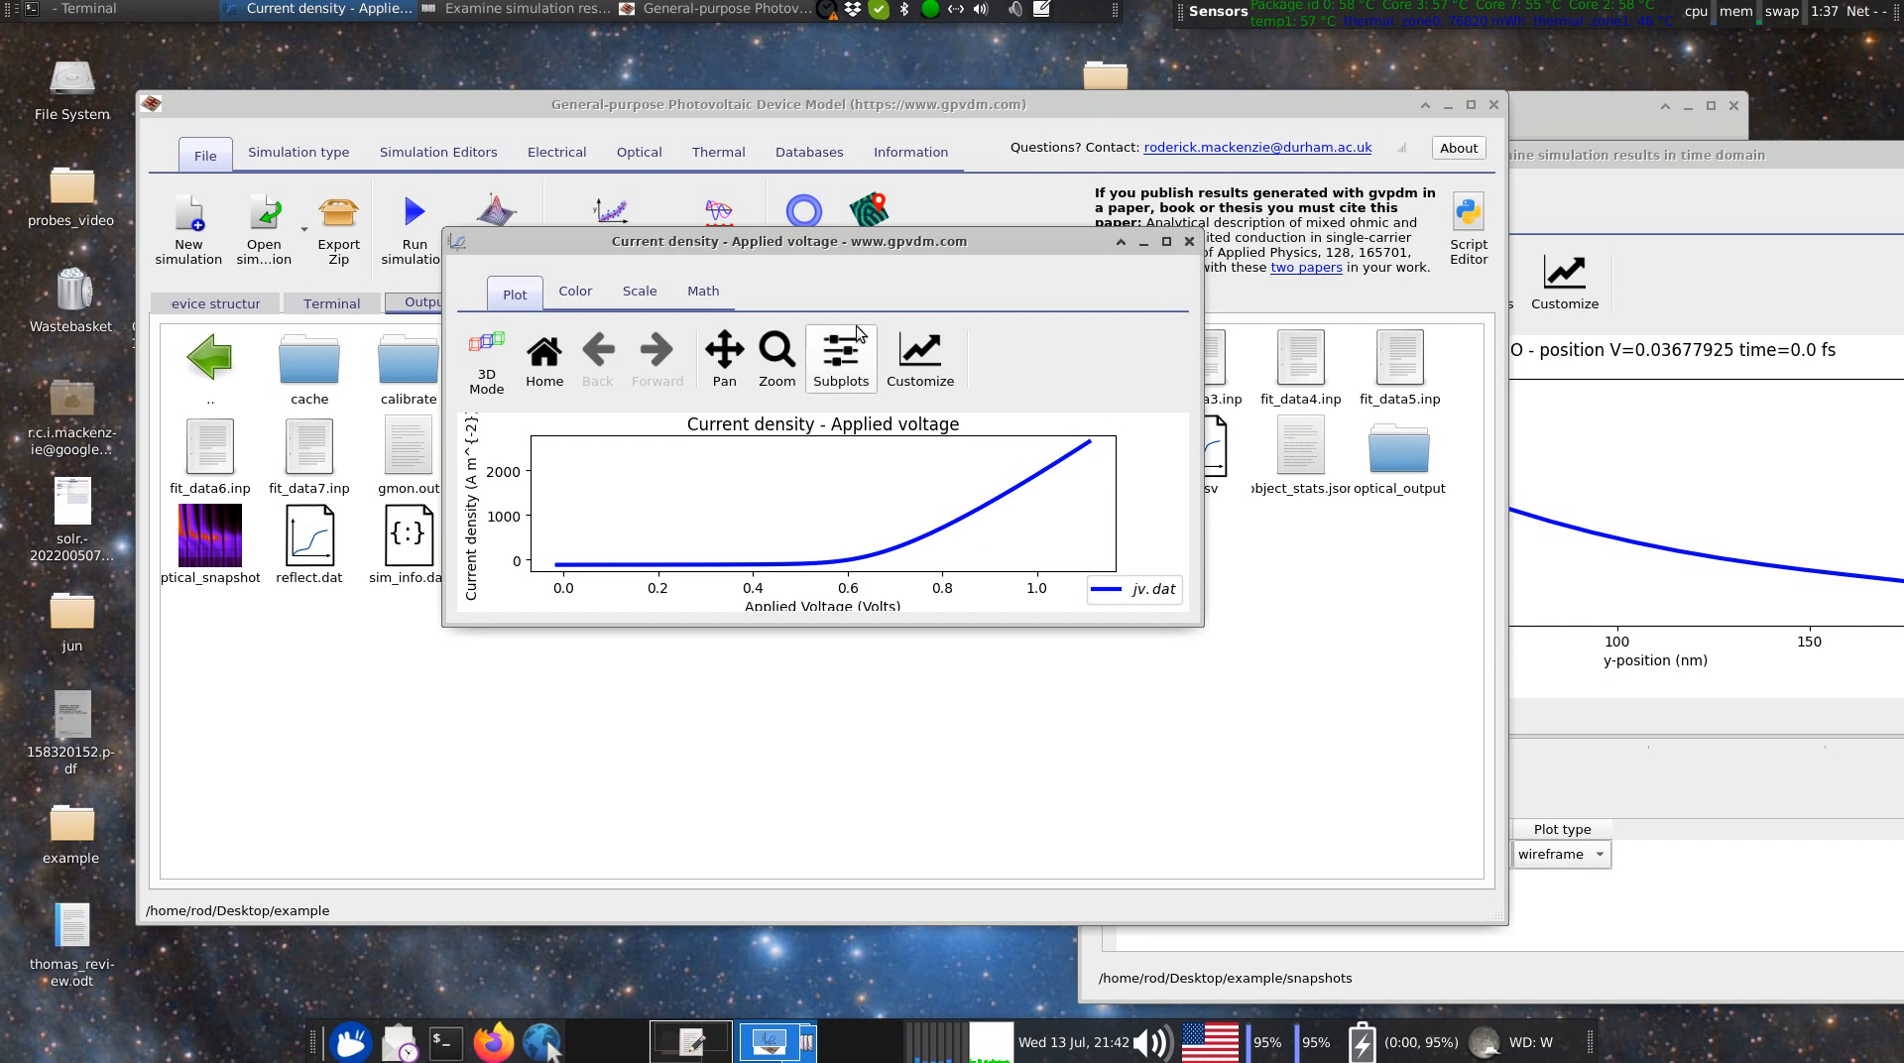
click(778, 352)
drag(906, 574, 542, 546)
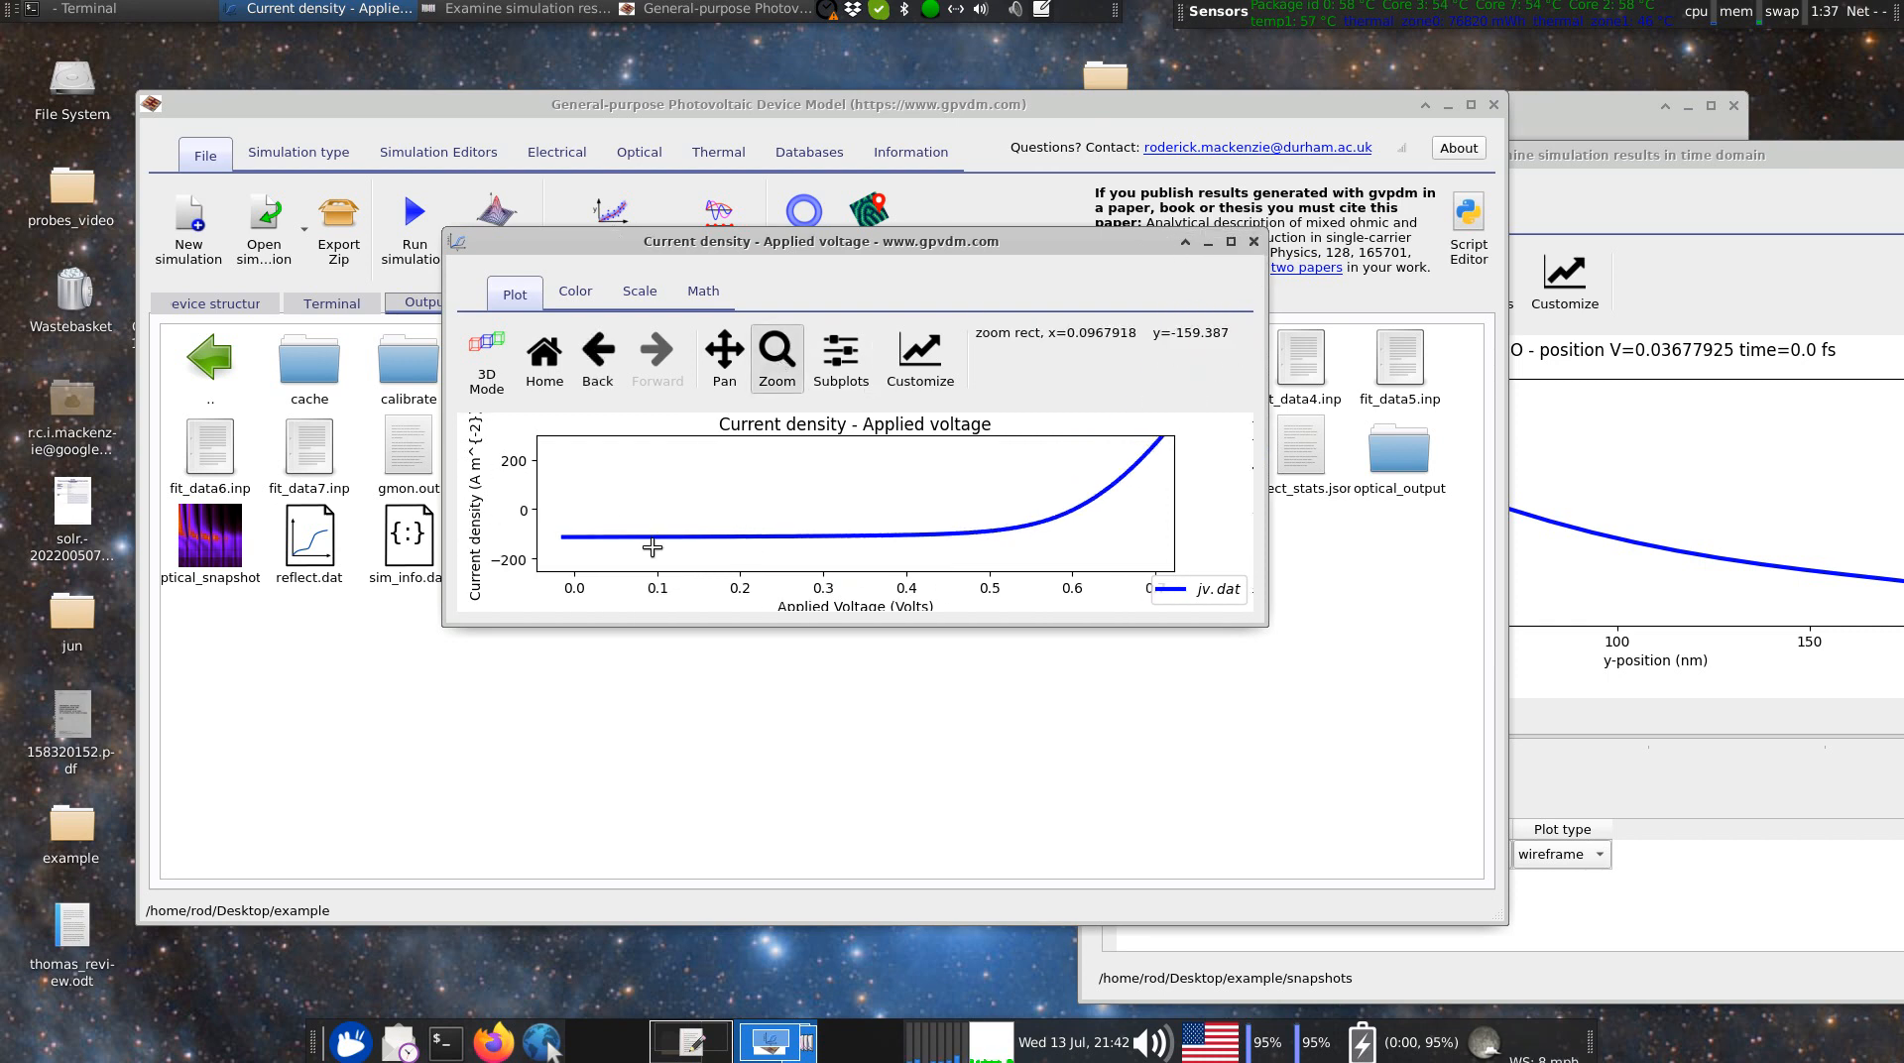
drag(542, 482, 1141, 567)
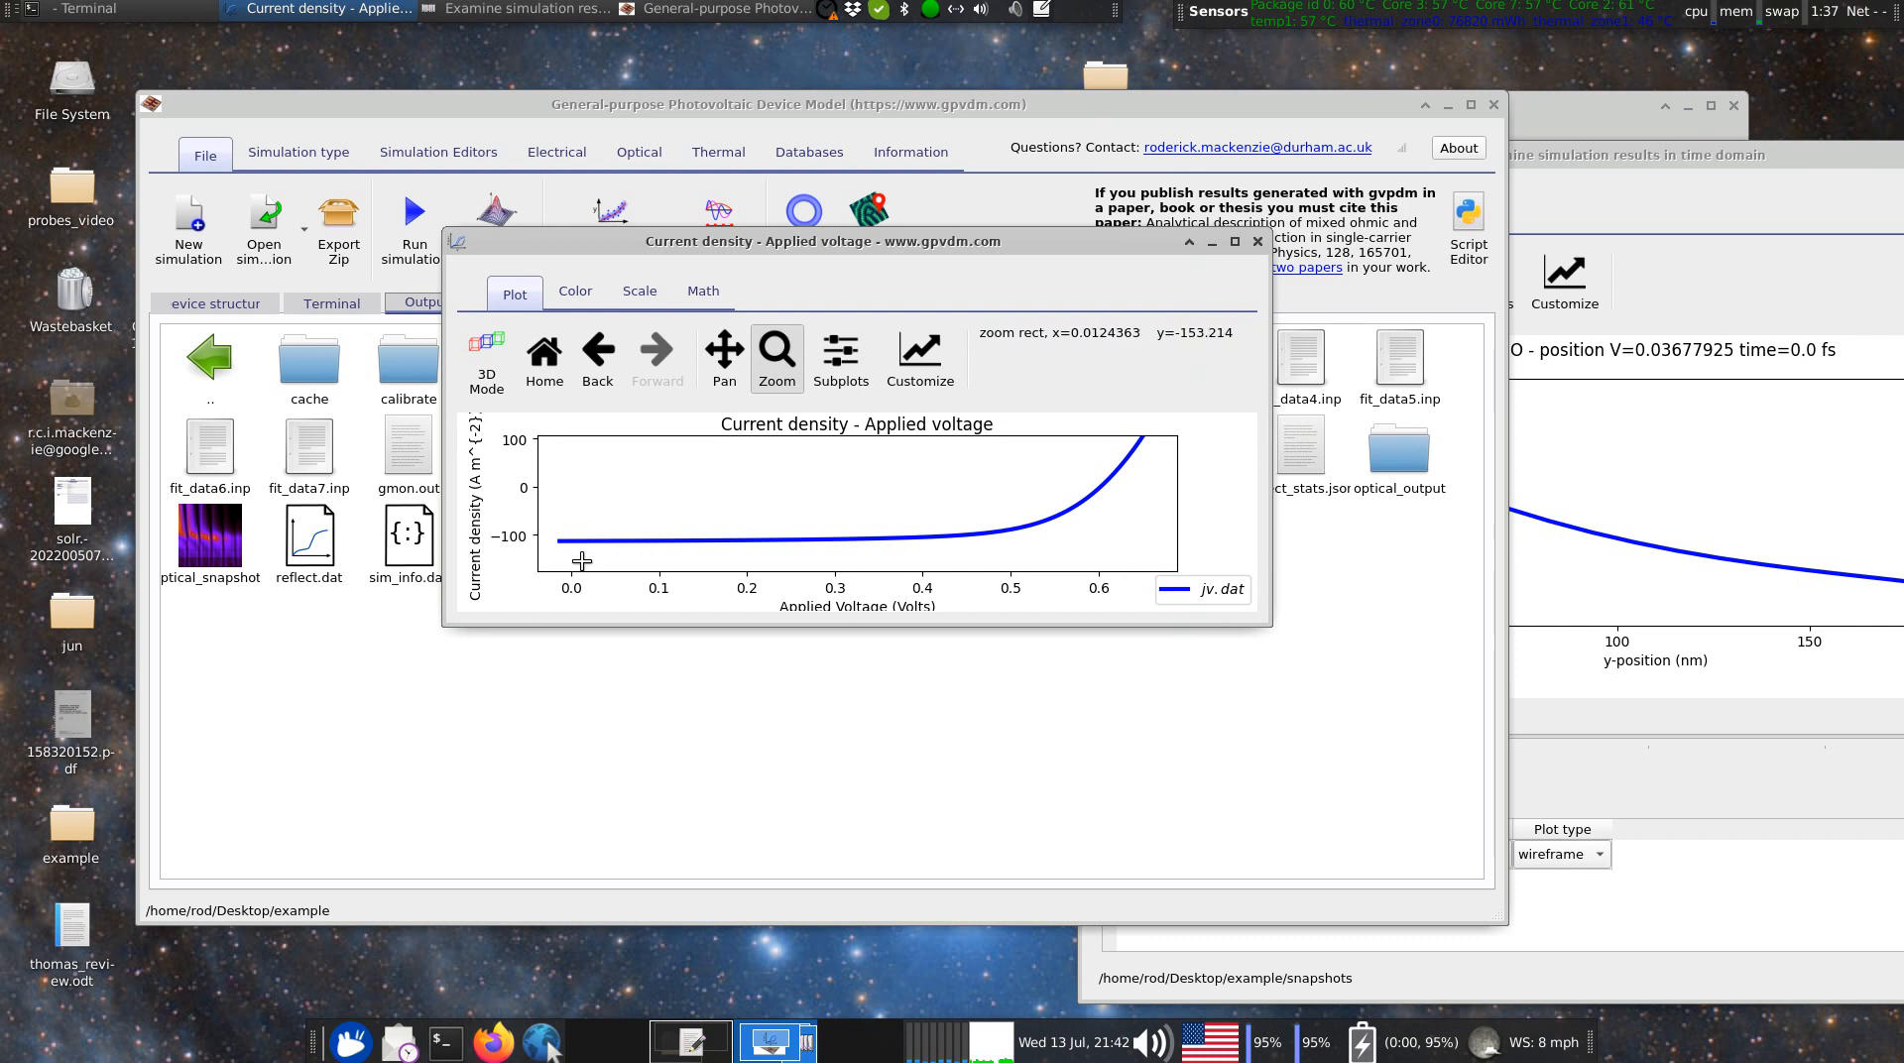
click(1259, 242)
Bring the snapshot viewer back into full view and add Ev.csv as a second curve.
drag(1522, 151, 1057, 134)
drag(768, 167, 294, 130)
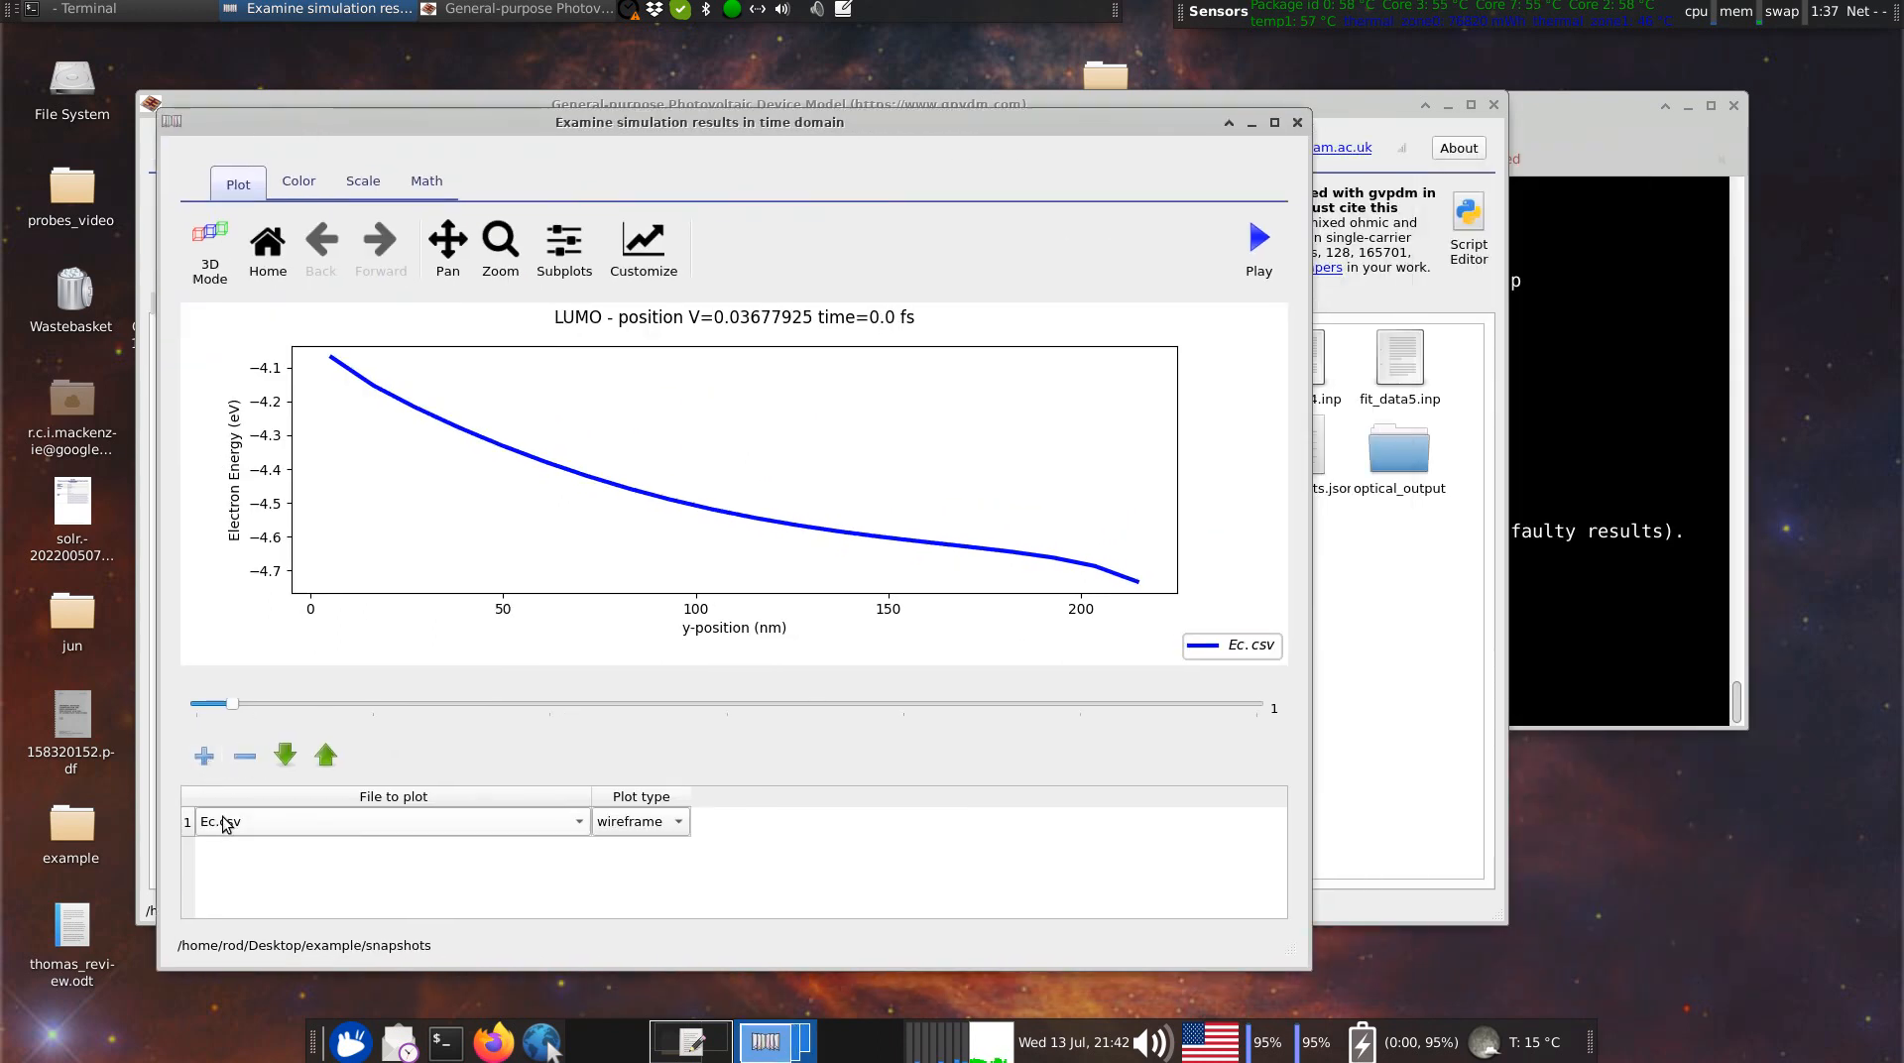
click(205, 756)
click(254, 853)
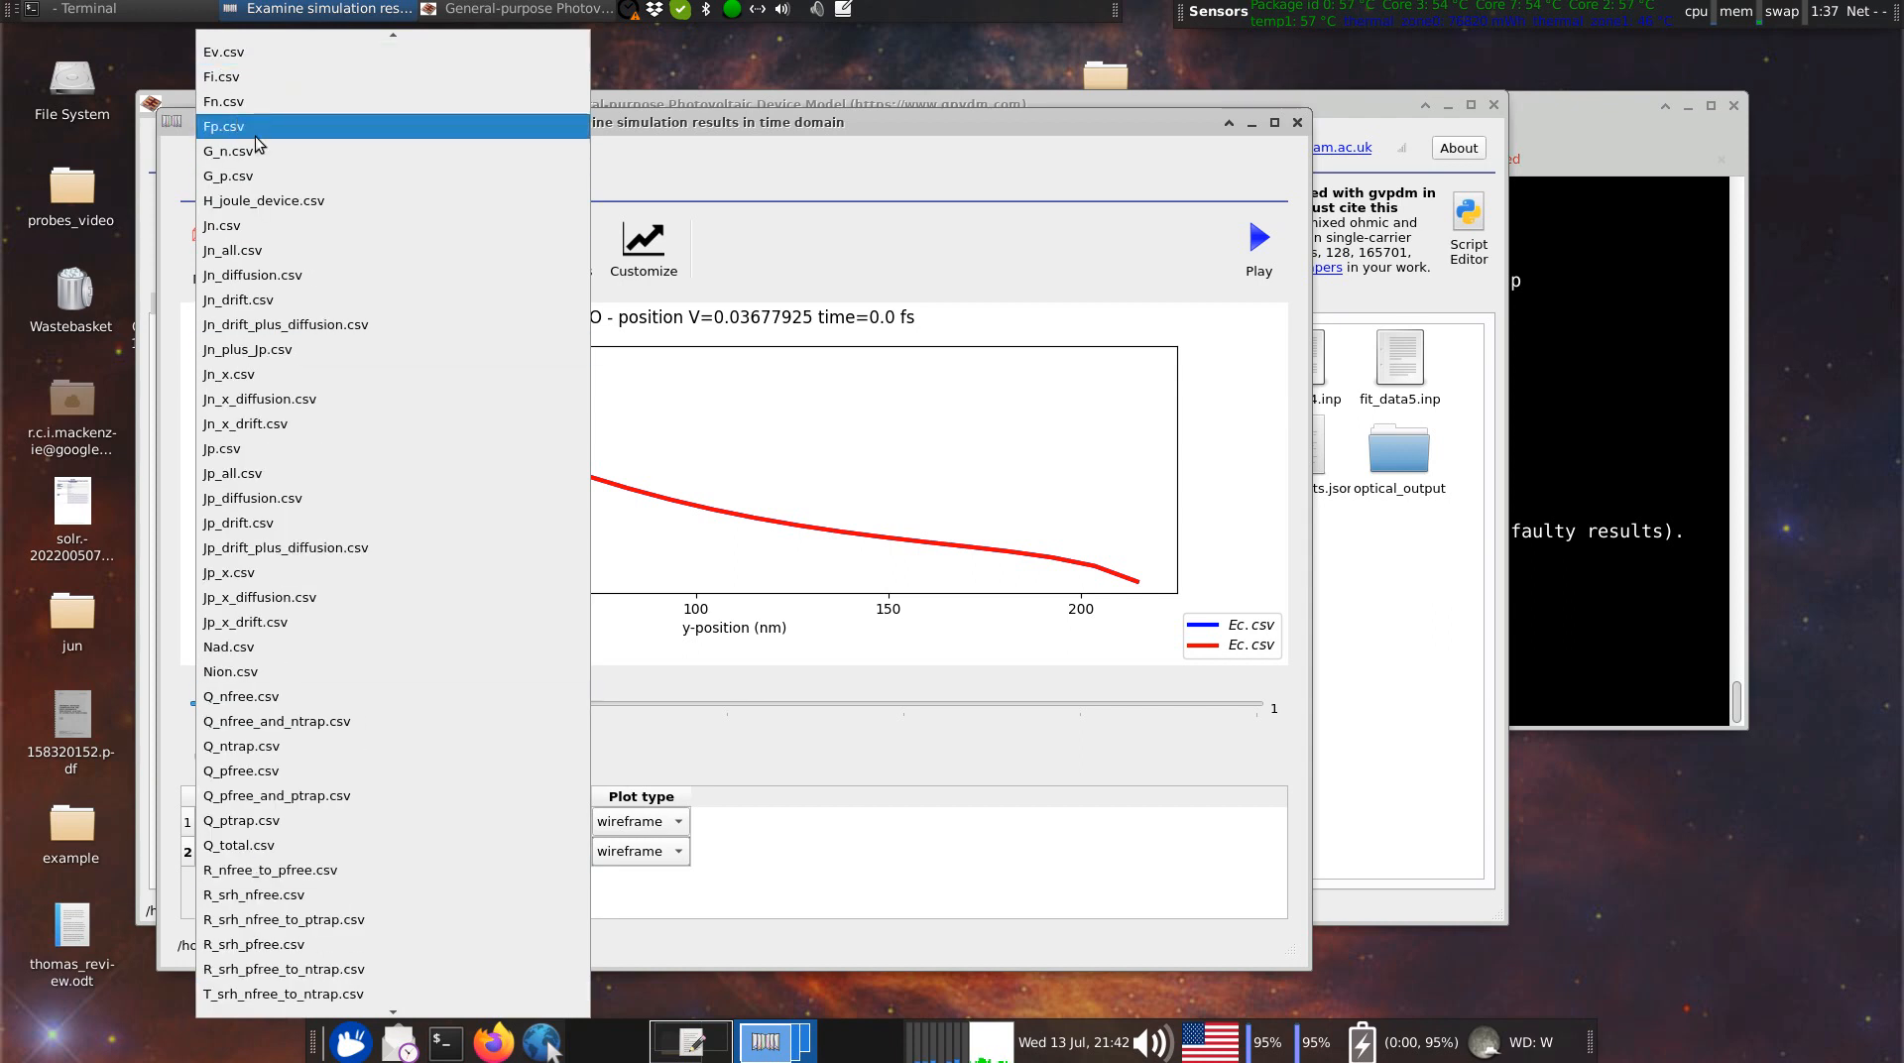
click(230, 76)
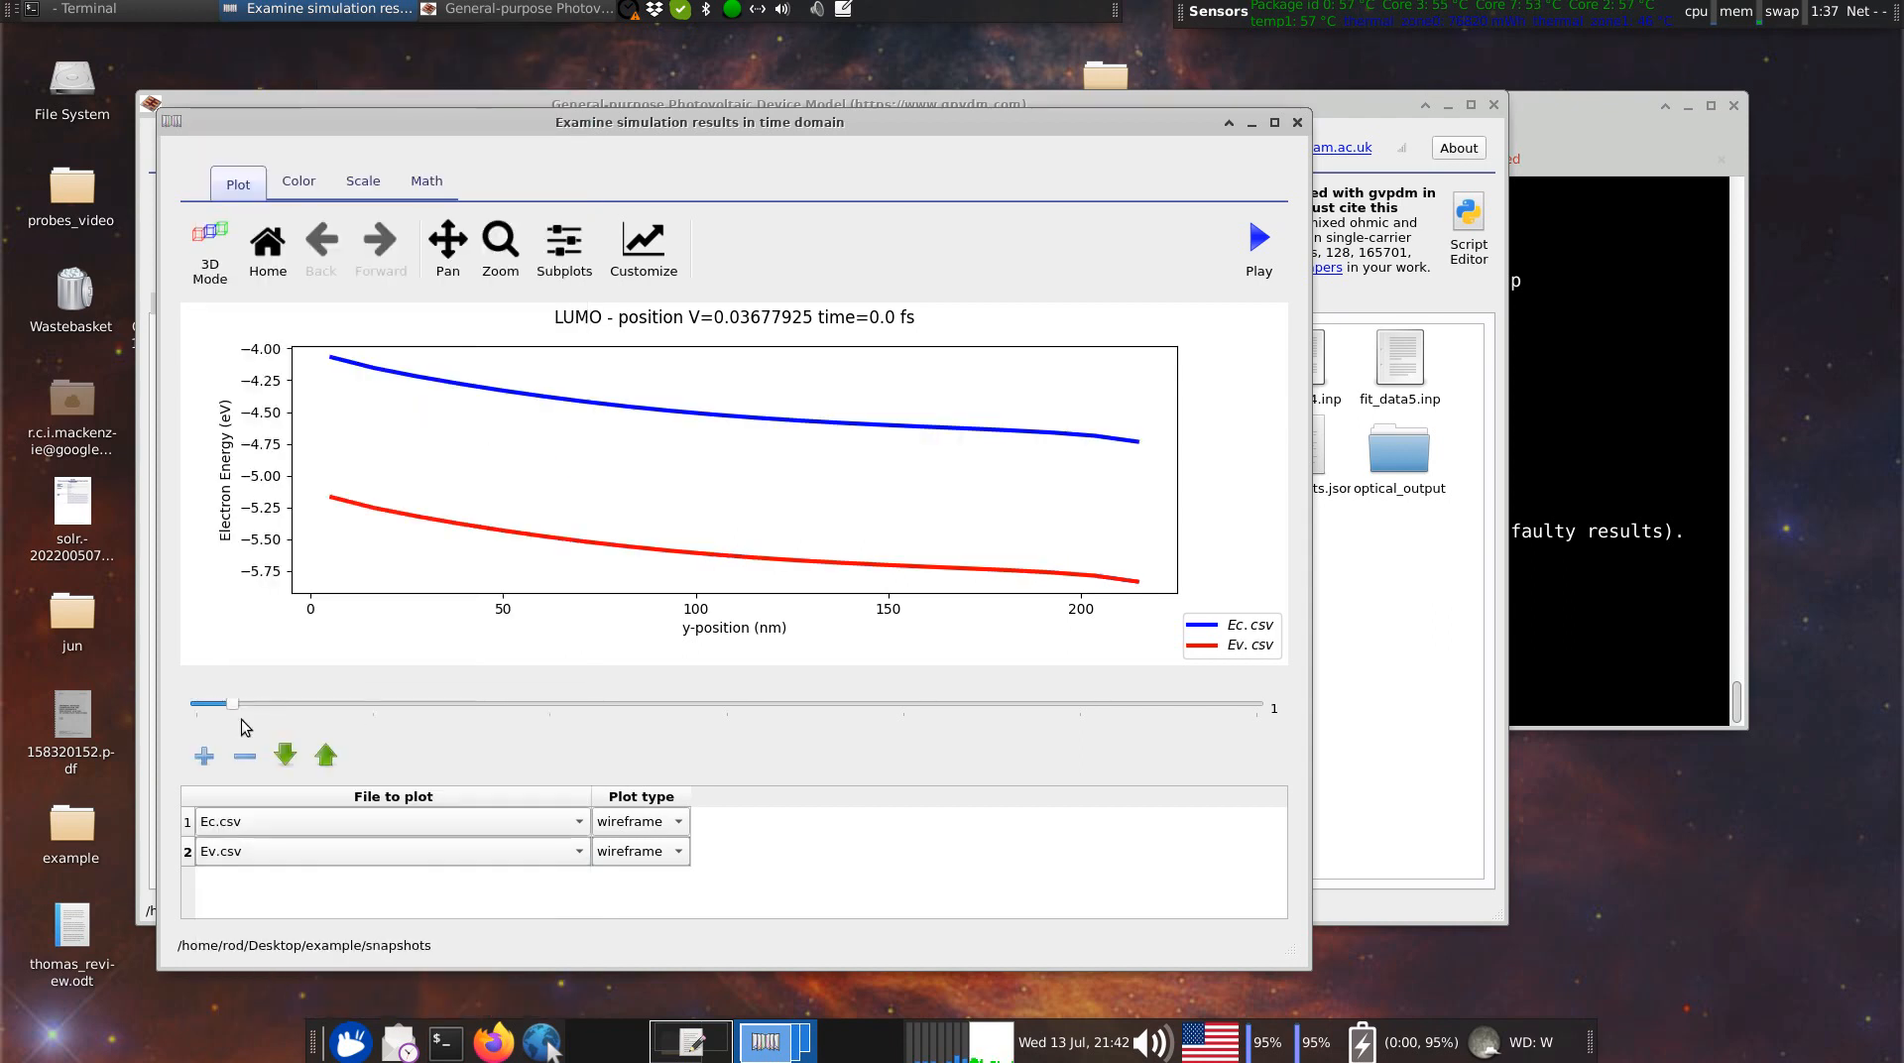
Add Fn.csv as a third curve to the snapshot plot.
click(209, 749)
click(285, 882)
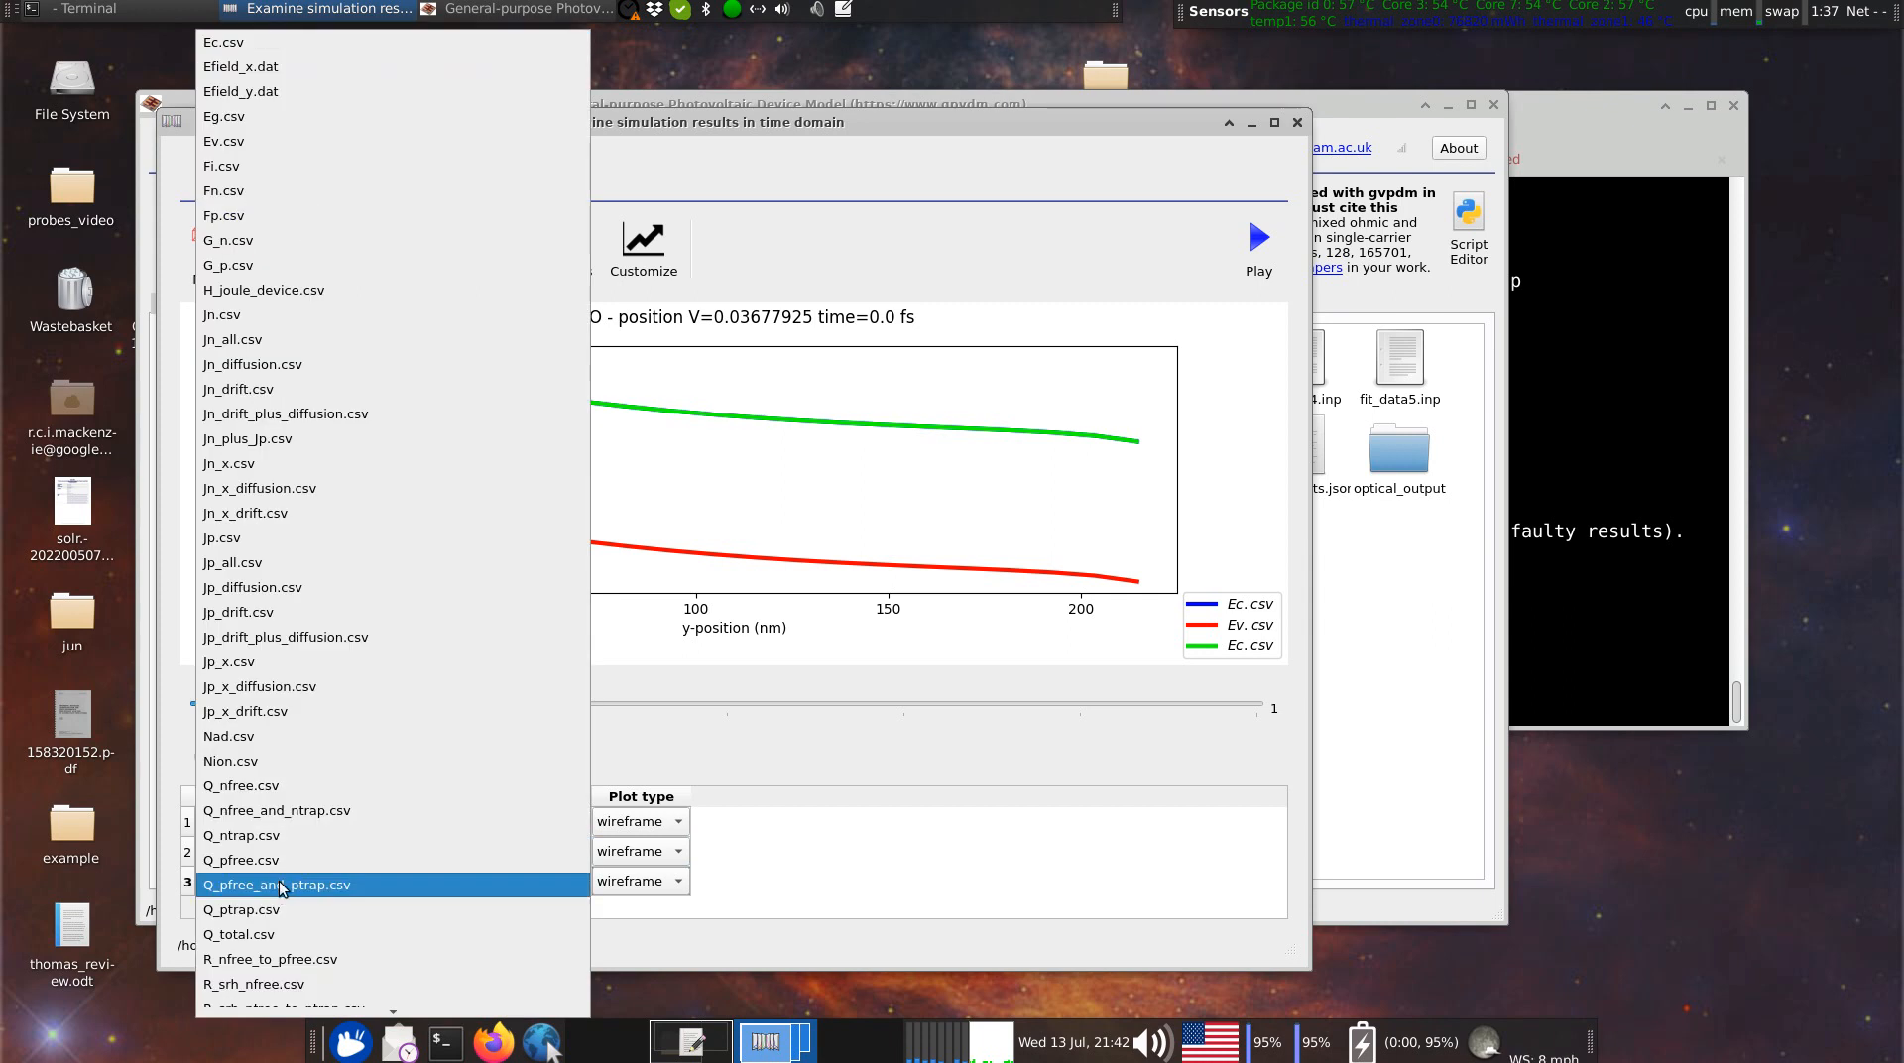
click(236, 189)
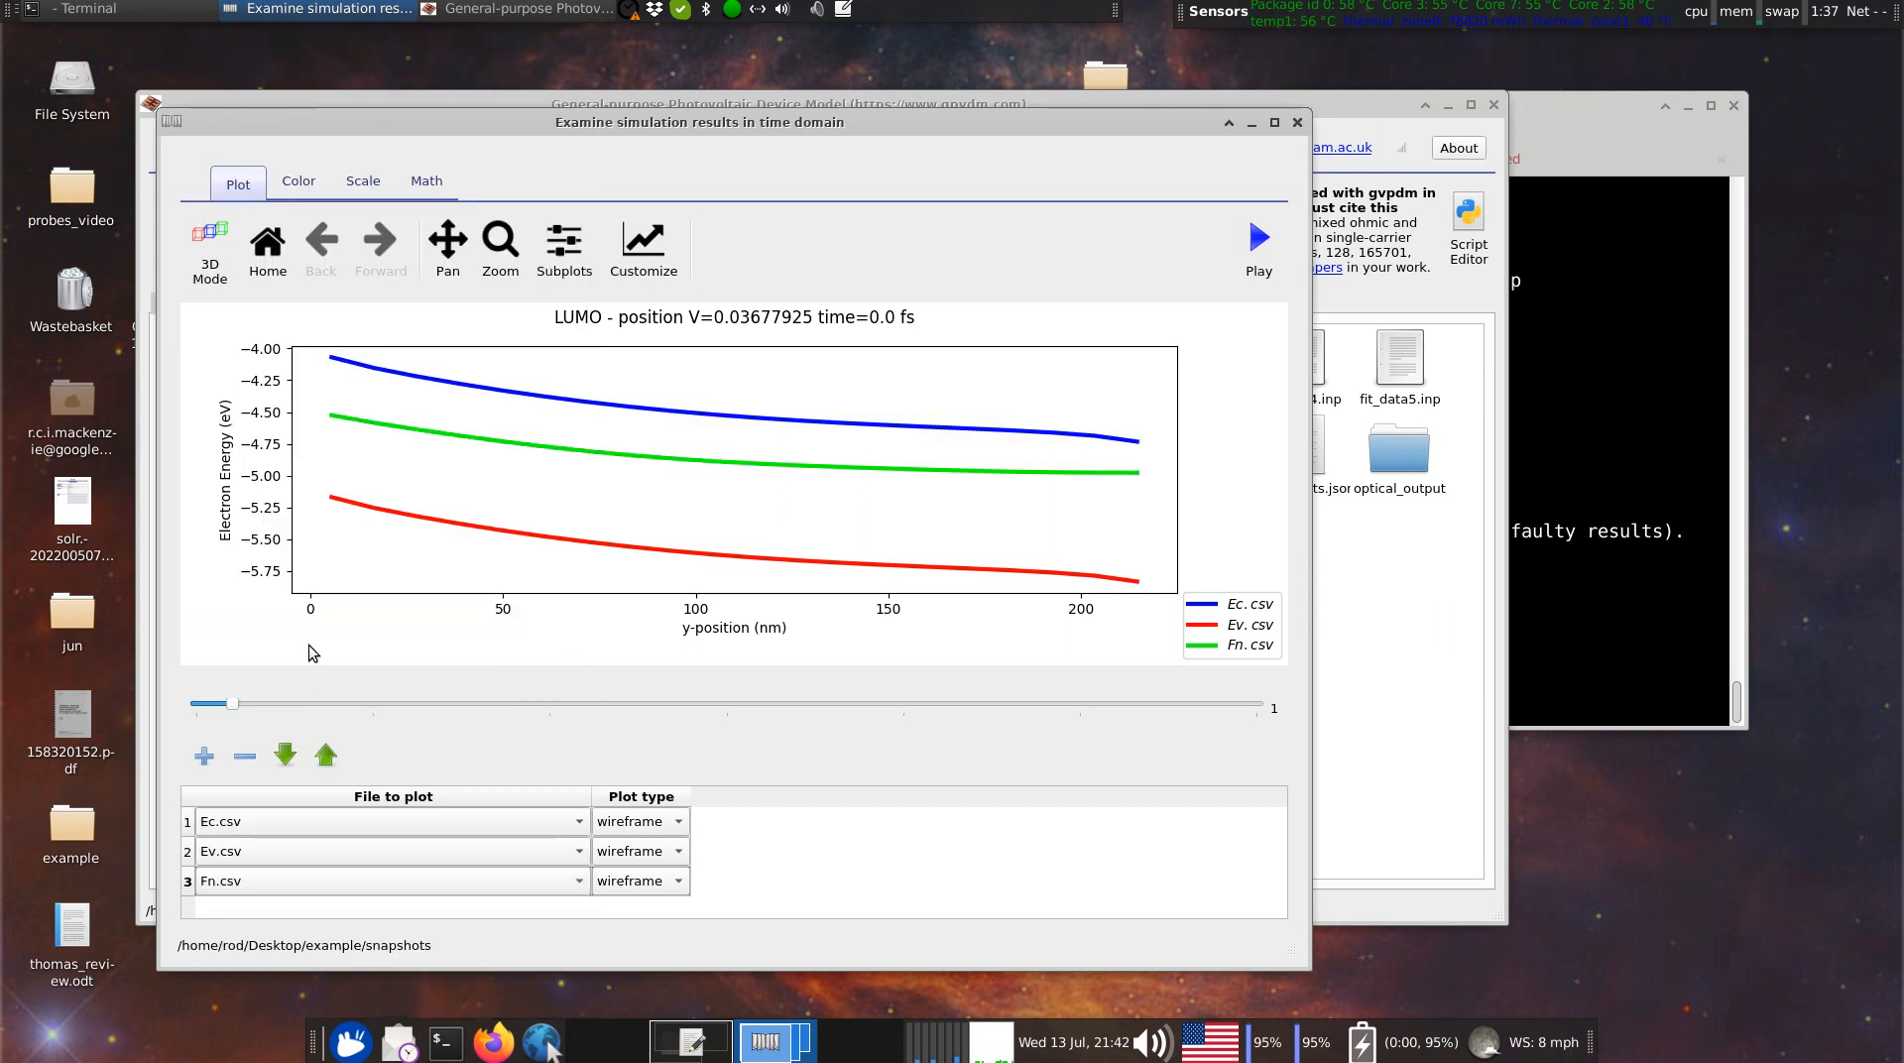
Add Fp.csv as the fourth curve in the snapshot plot.
click(206, 759)
click(258, 907)
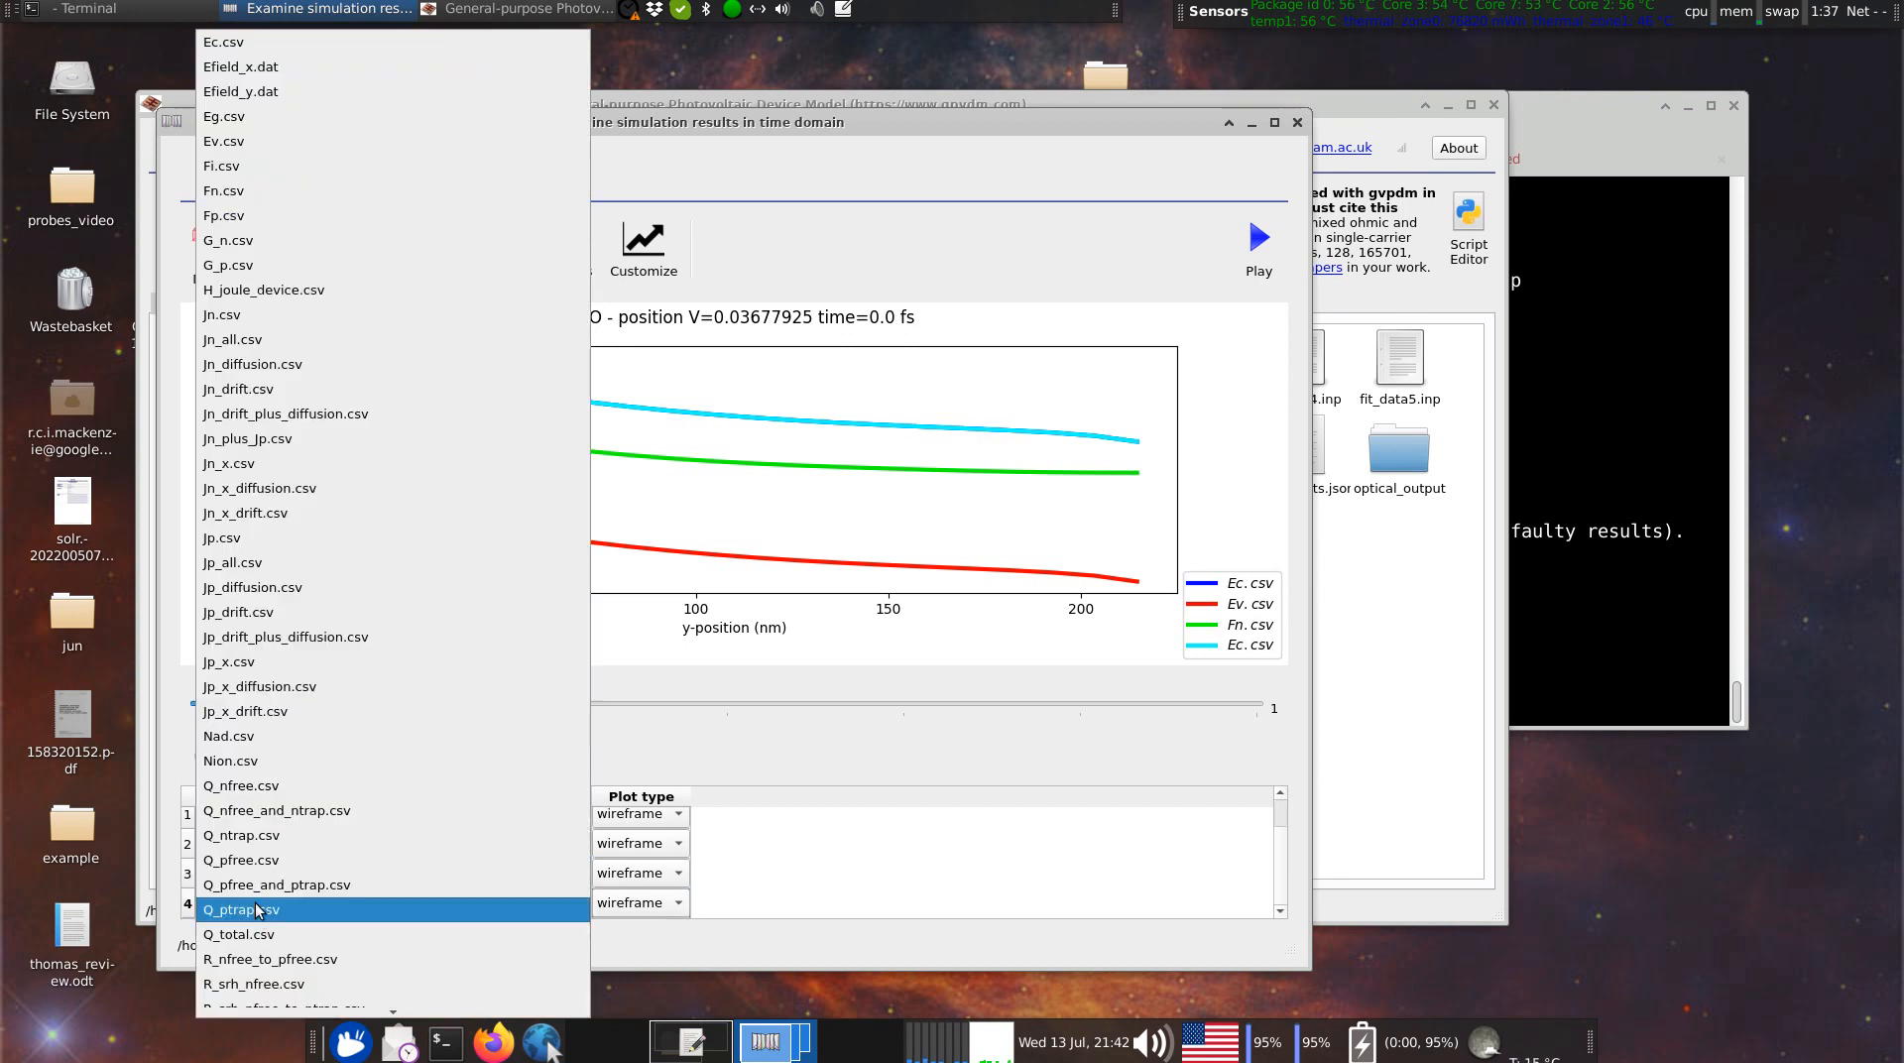
click(317, 240)
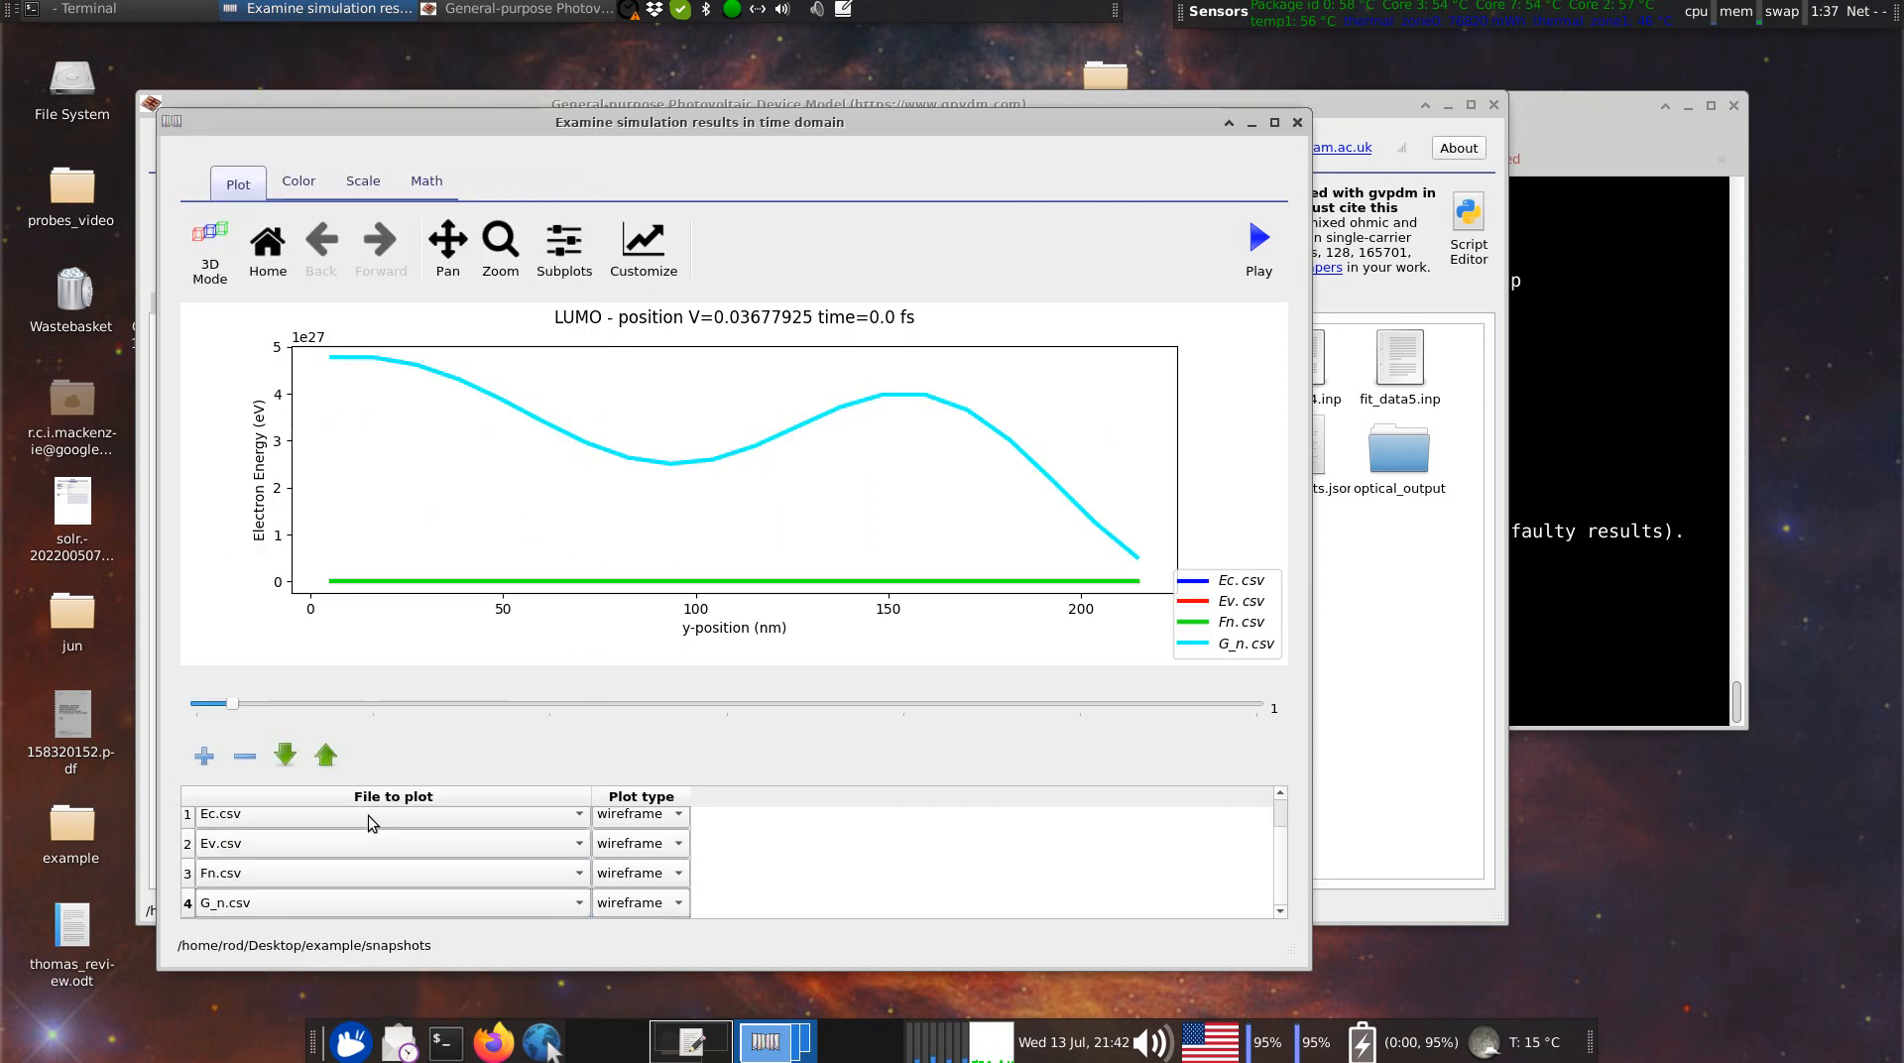
click(363, 906)
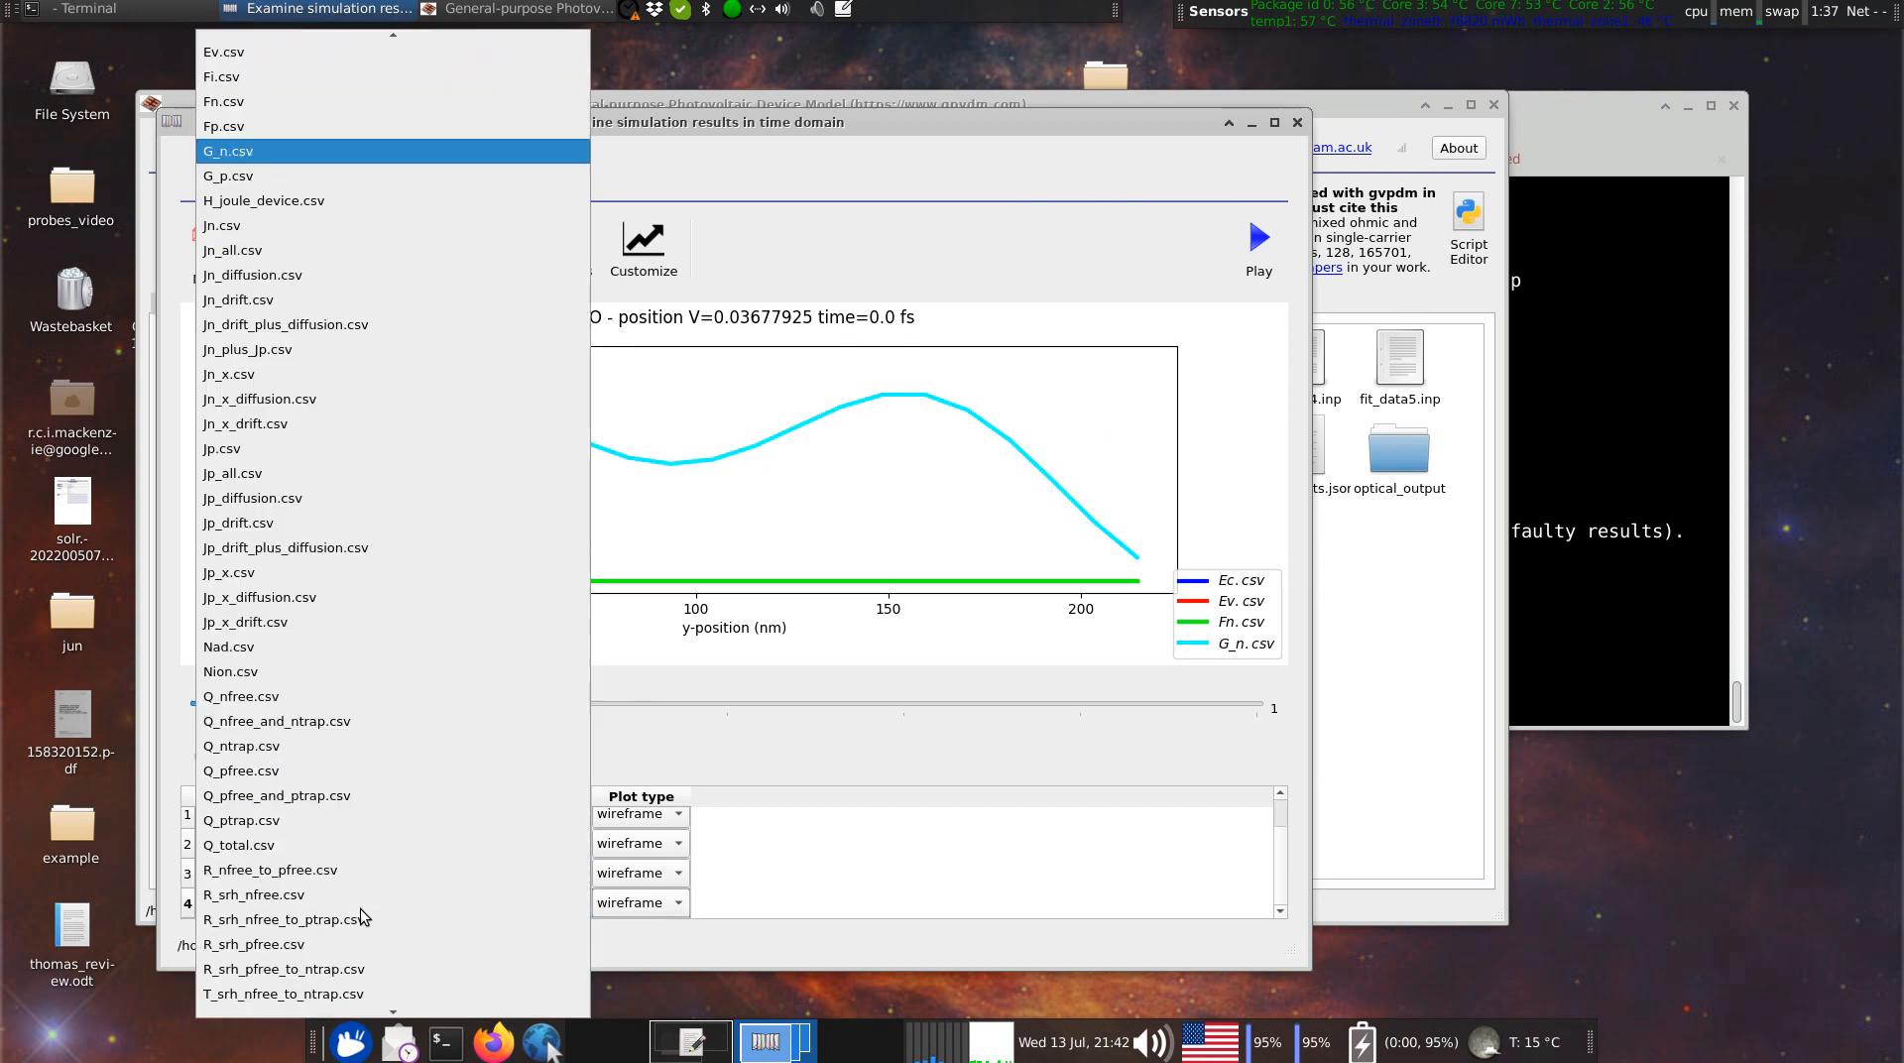
click(285, 127)
Sweep the snapshots up through the voltage points and back to 0, then close the snapshot viewer.
drag(232, 704, 1212, 730)
drag(708, 760, 177, 740)
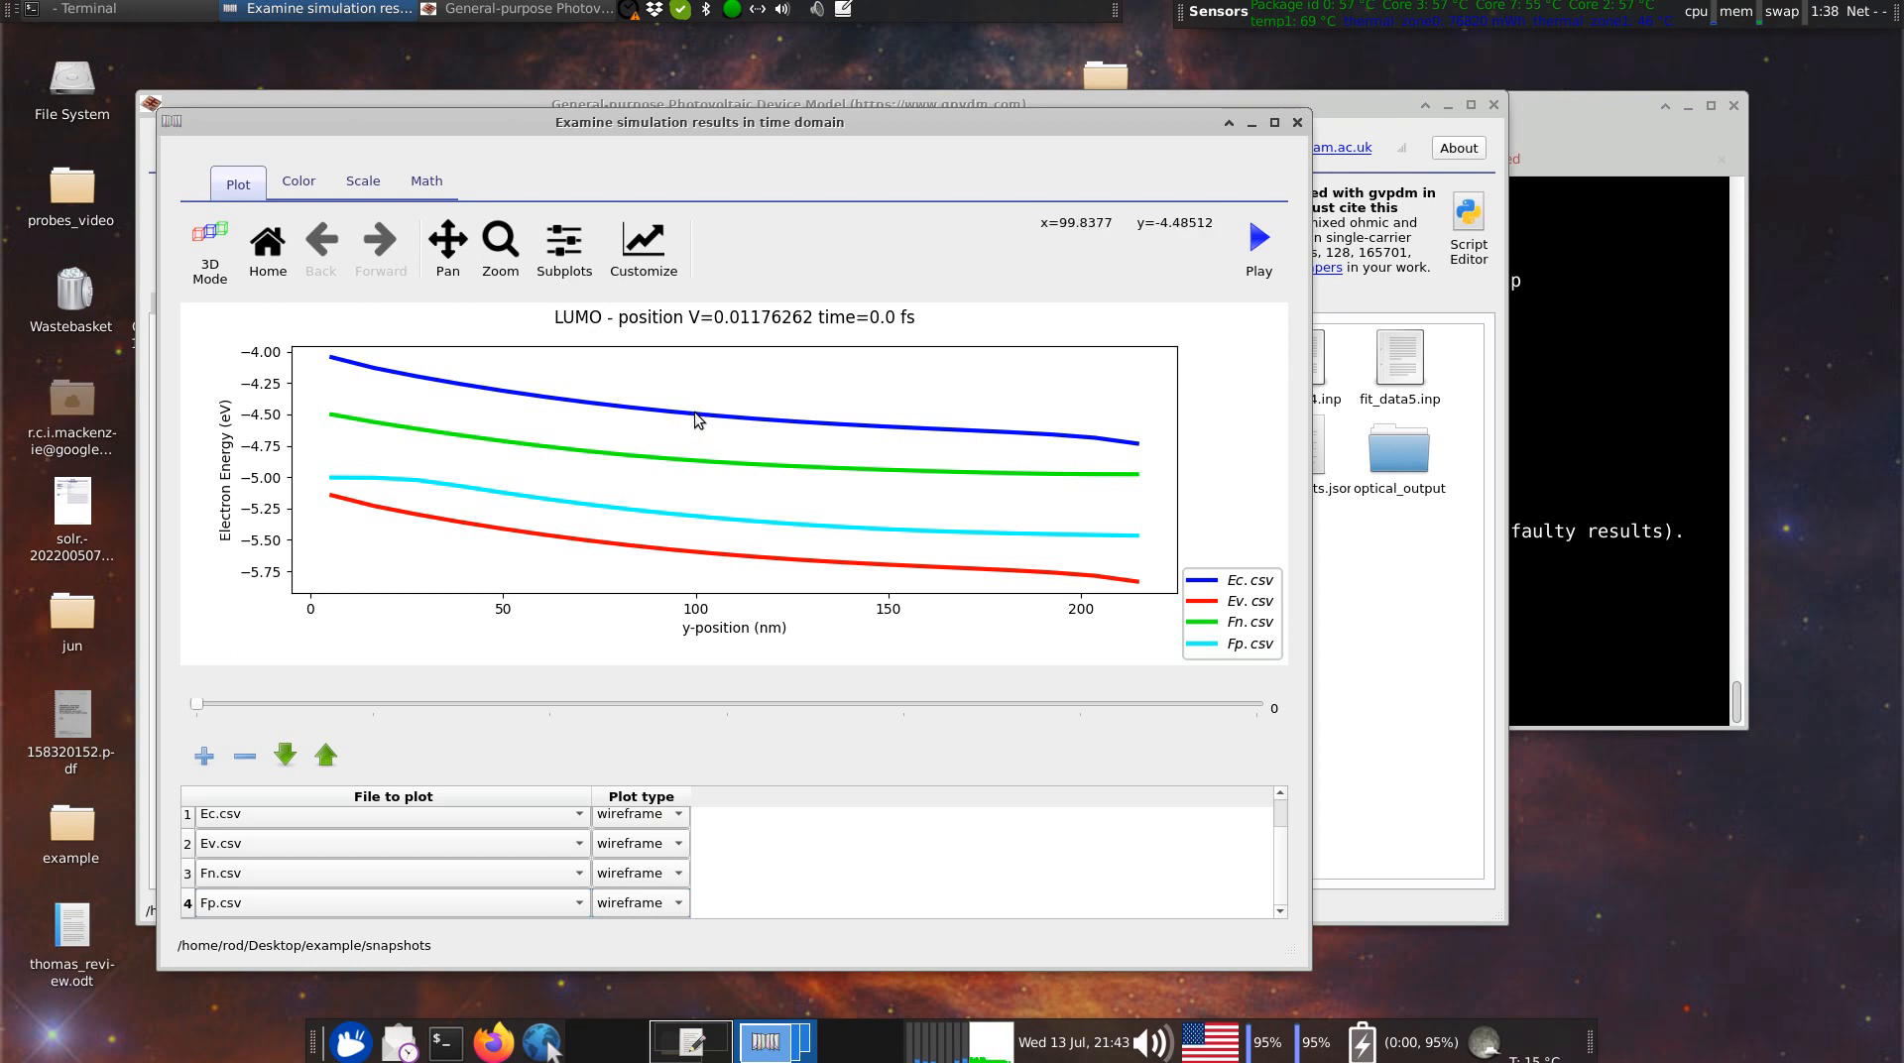
click(1296, 123)
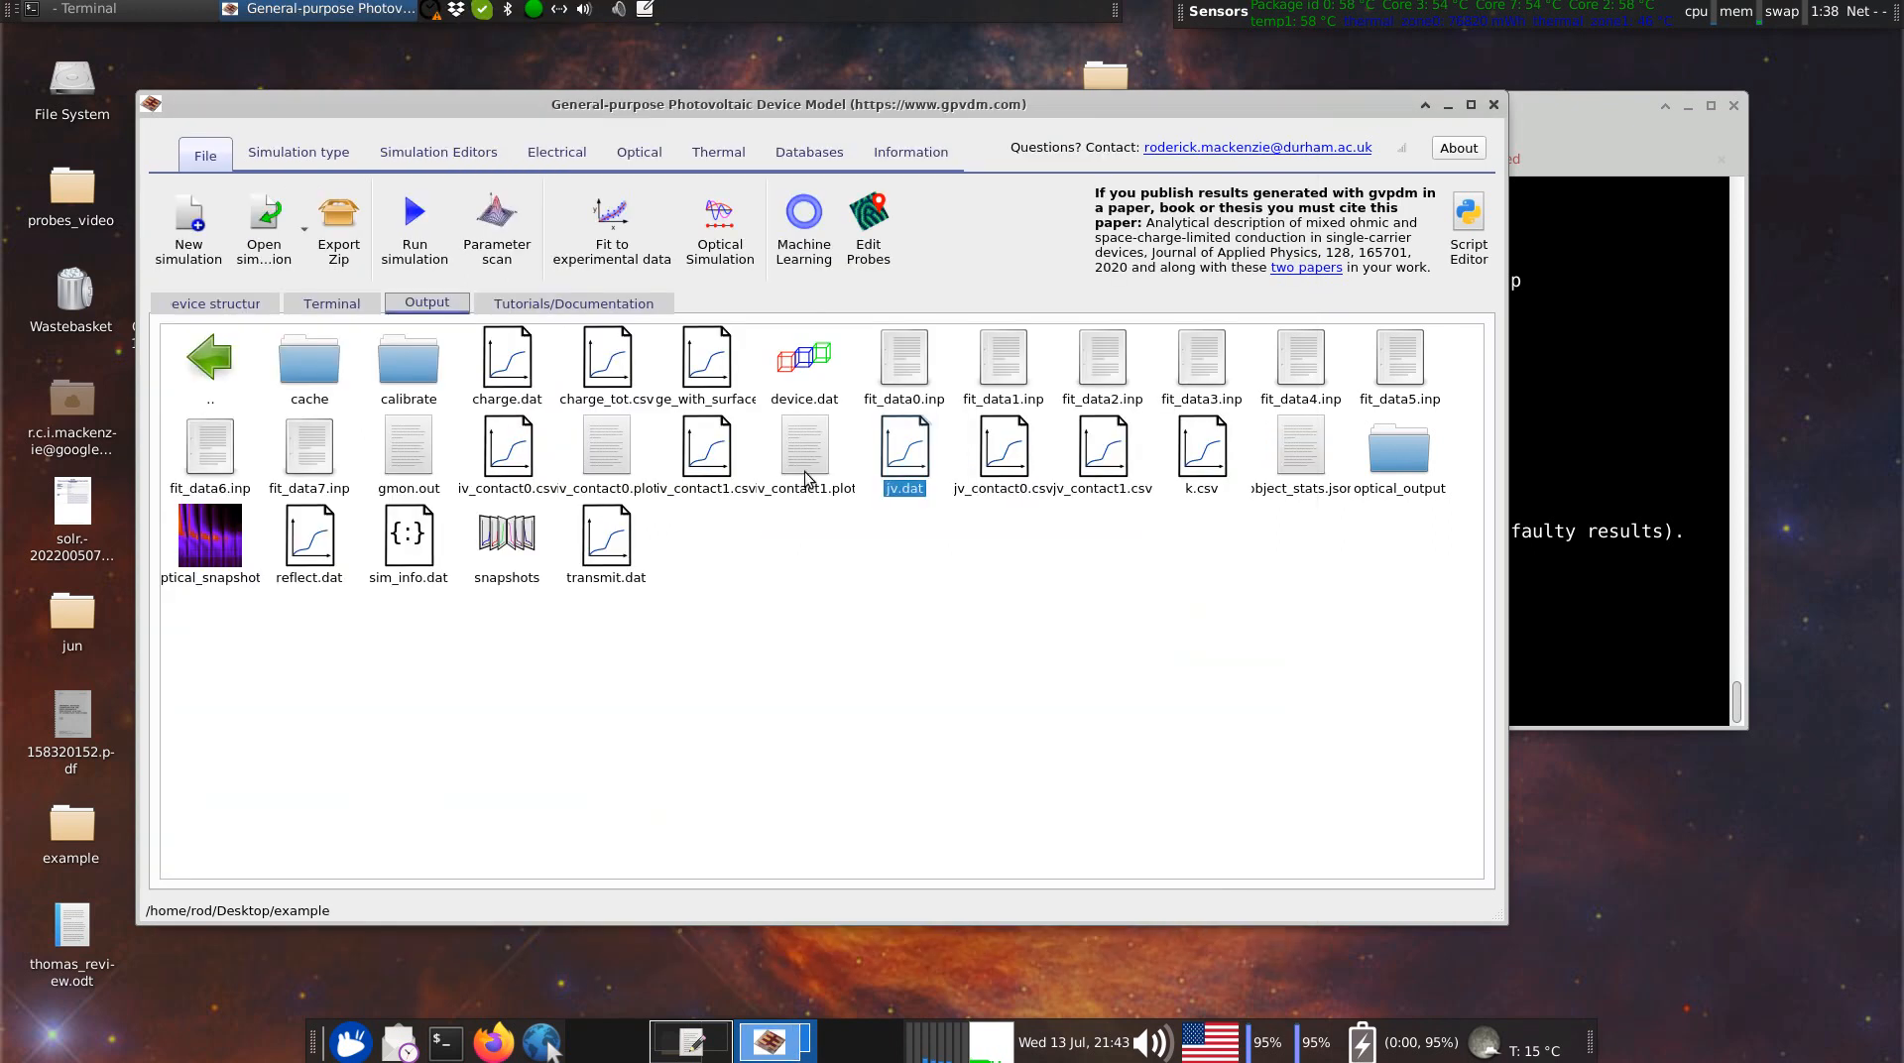
Create a probe set named new in the probe editor and add one probe for Ec.csv.
click(870, 233)
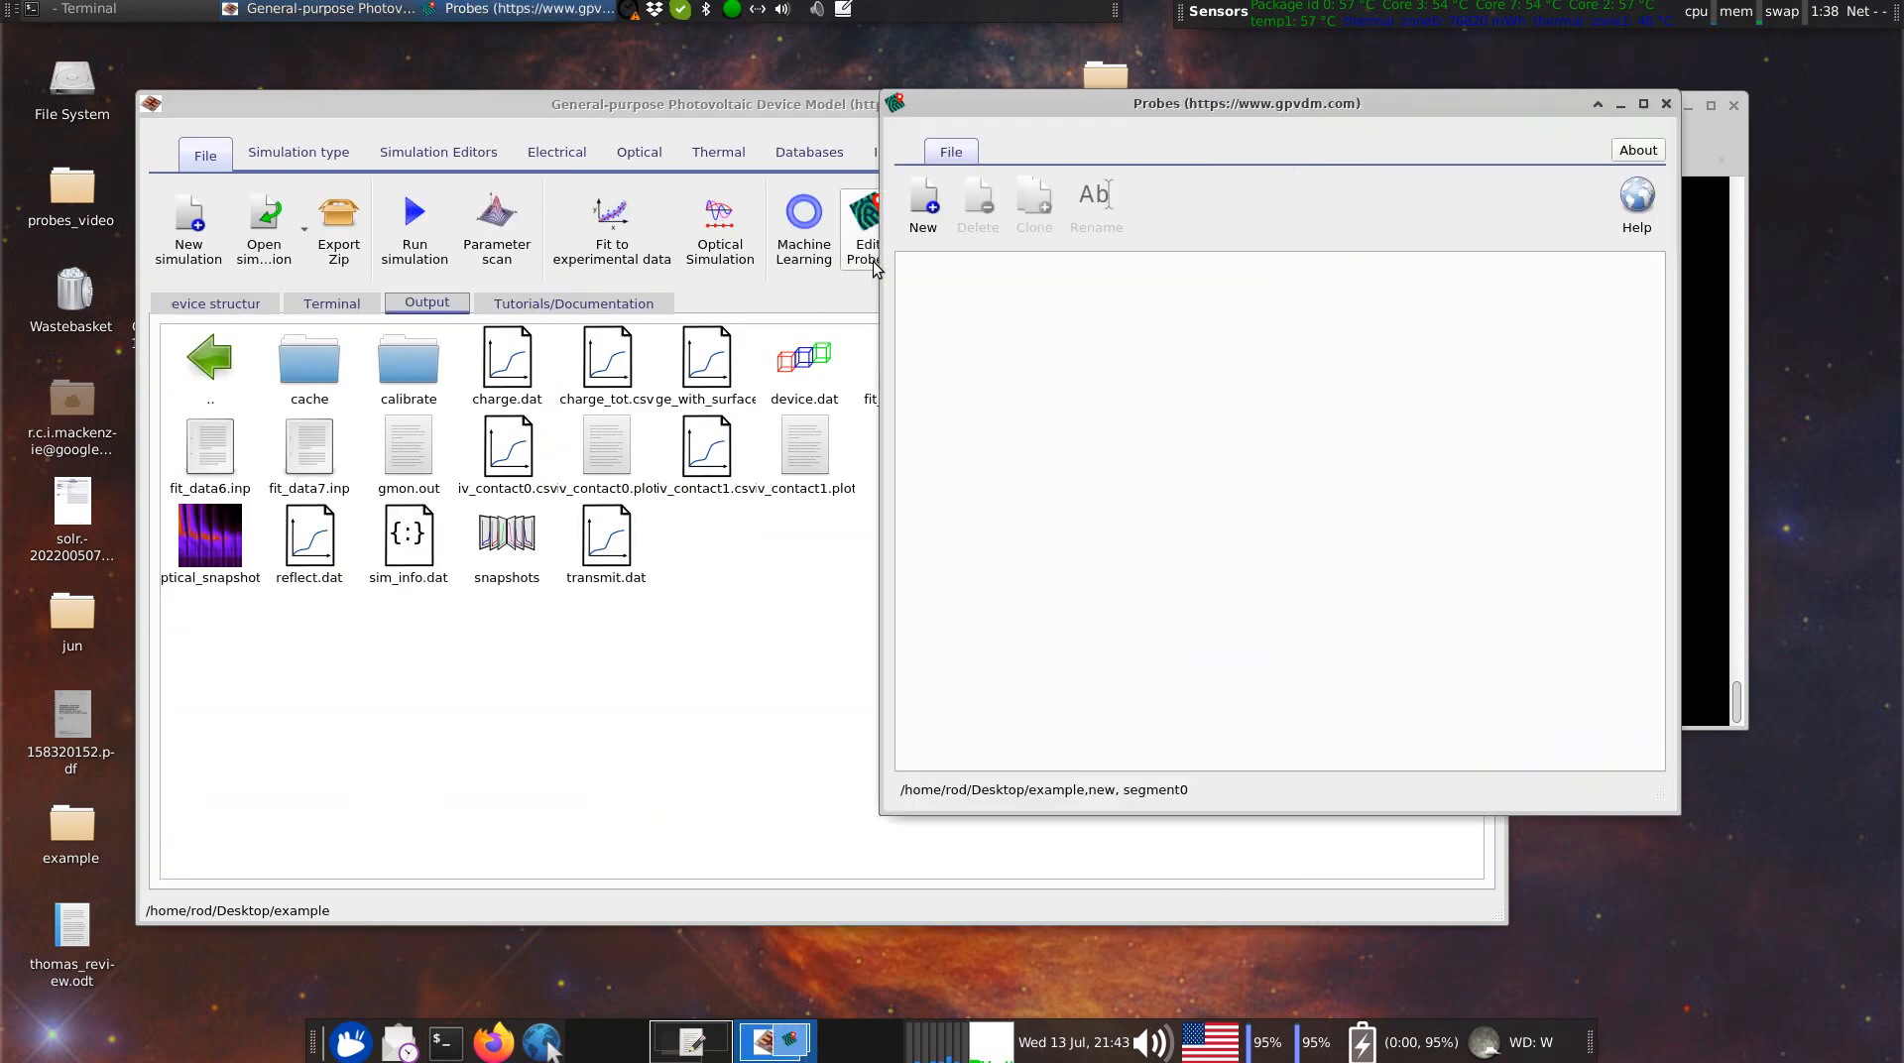
click(923, 205)
click(1096, 567)
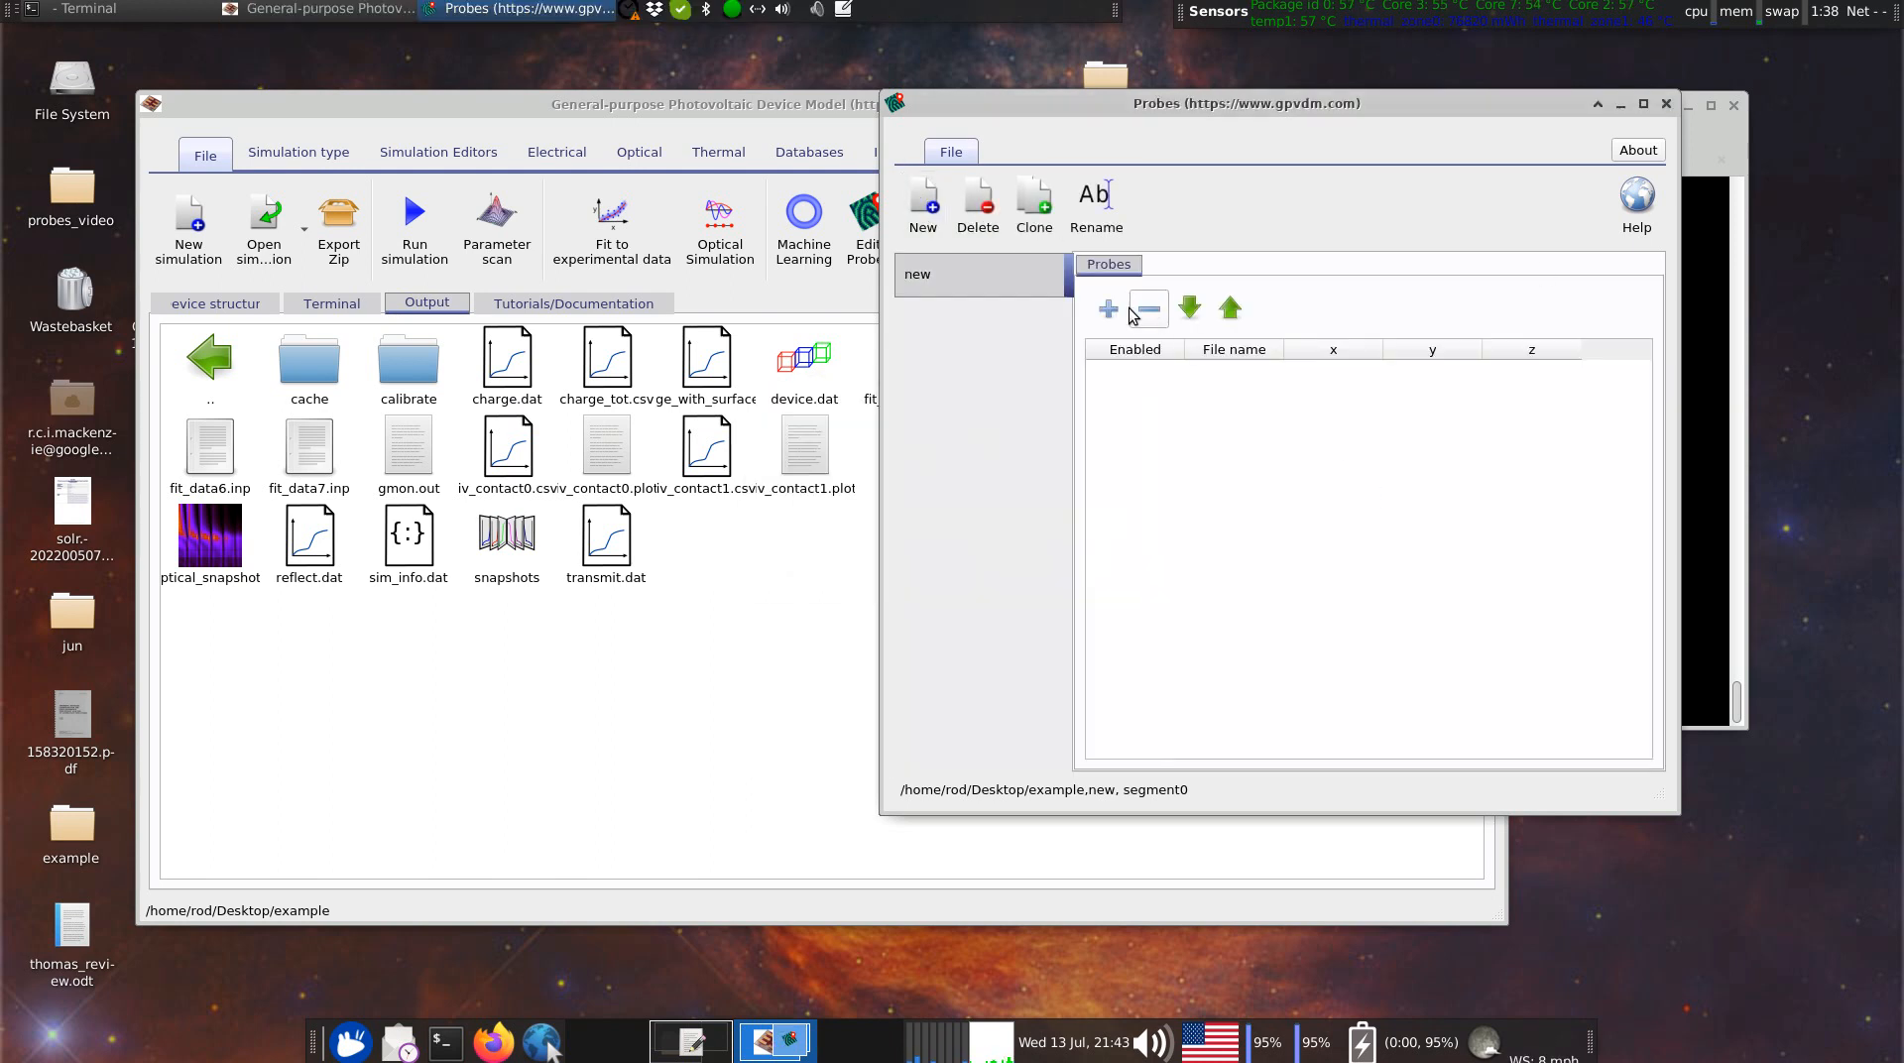
click(1108, 309)
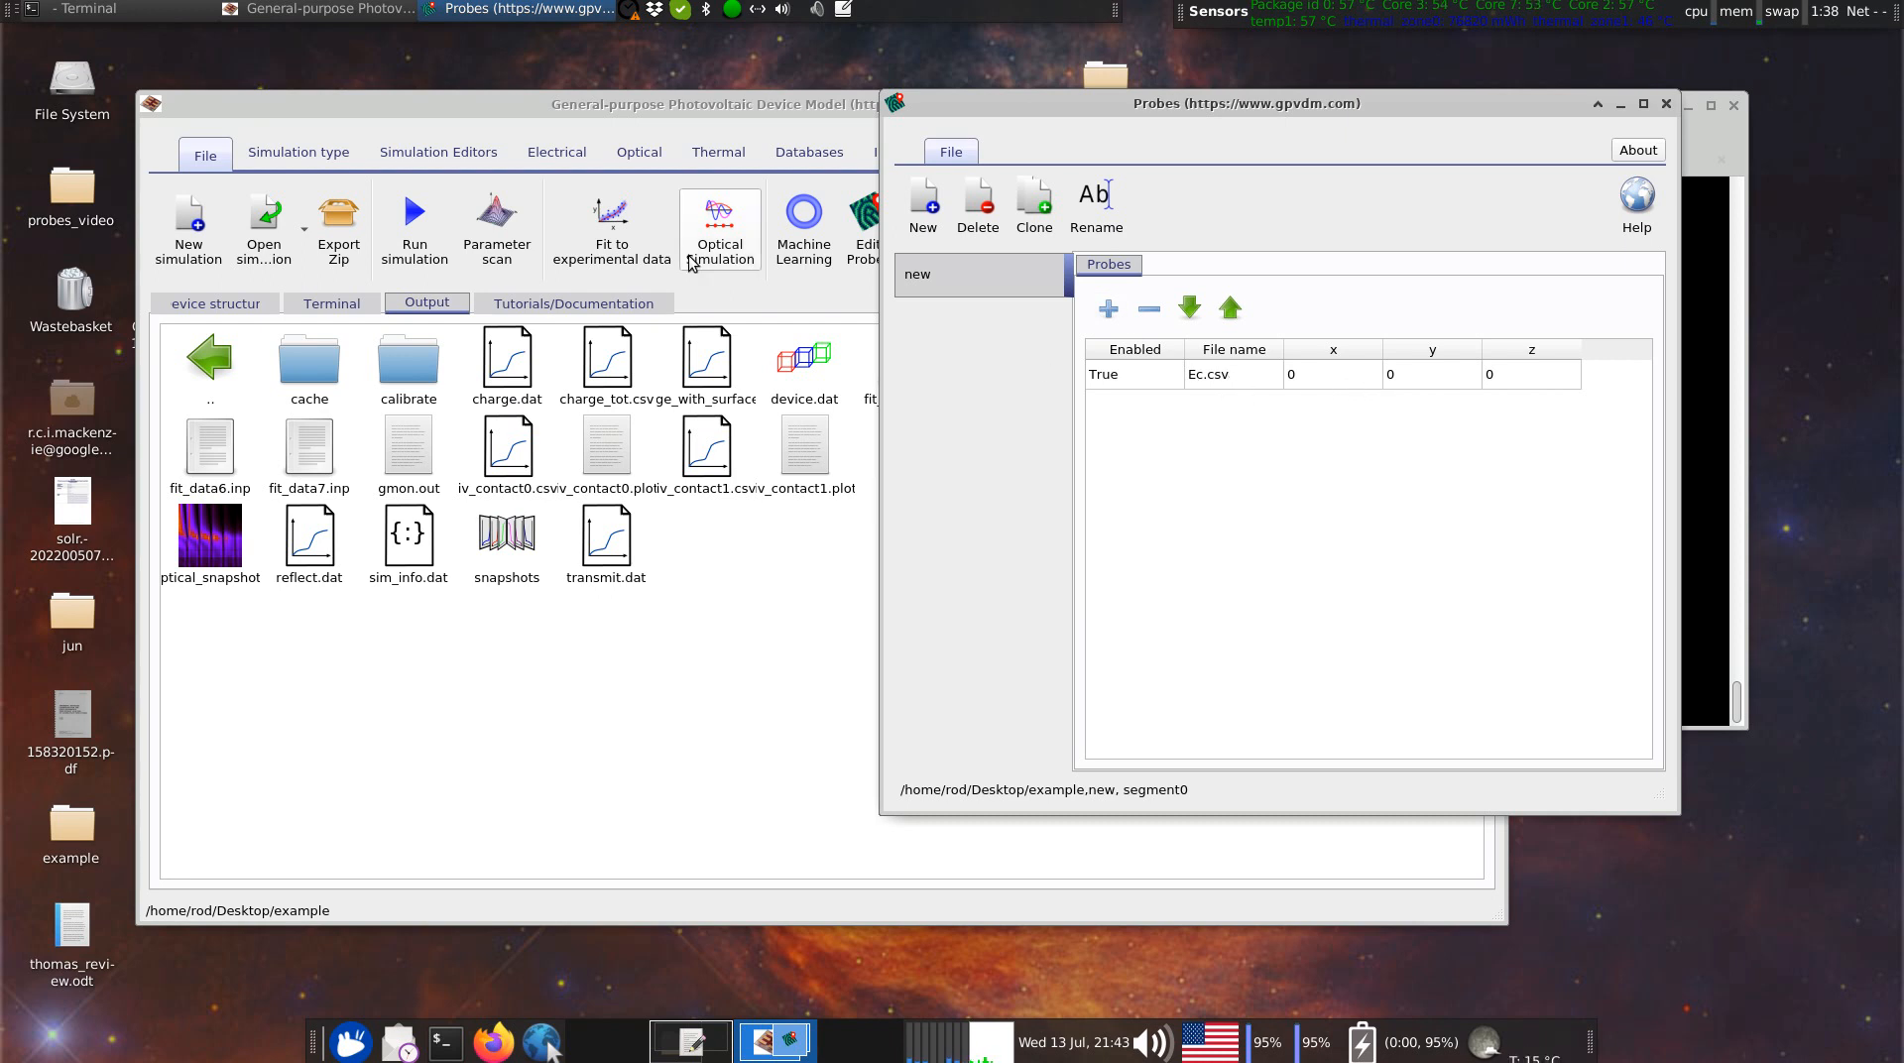
Check the y-direction points in the electrical mesh and close the mesh editor.
click(556, 152)
click(184, 224)
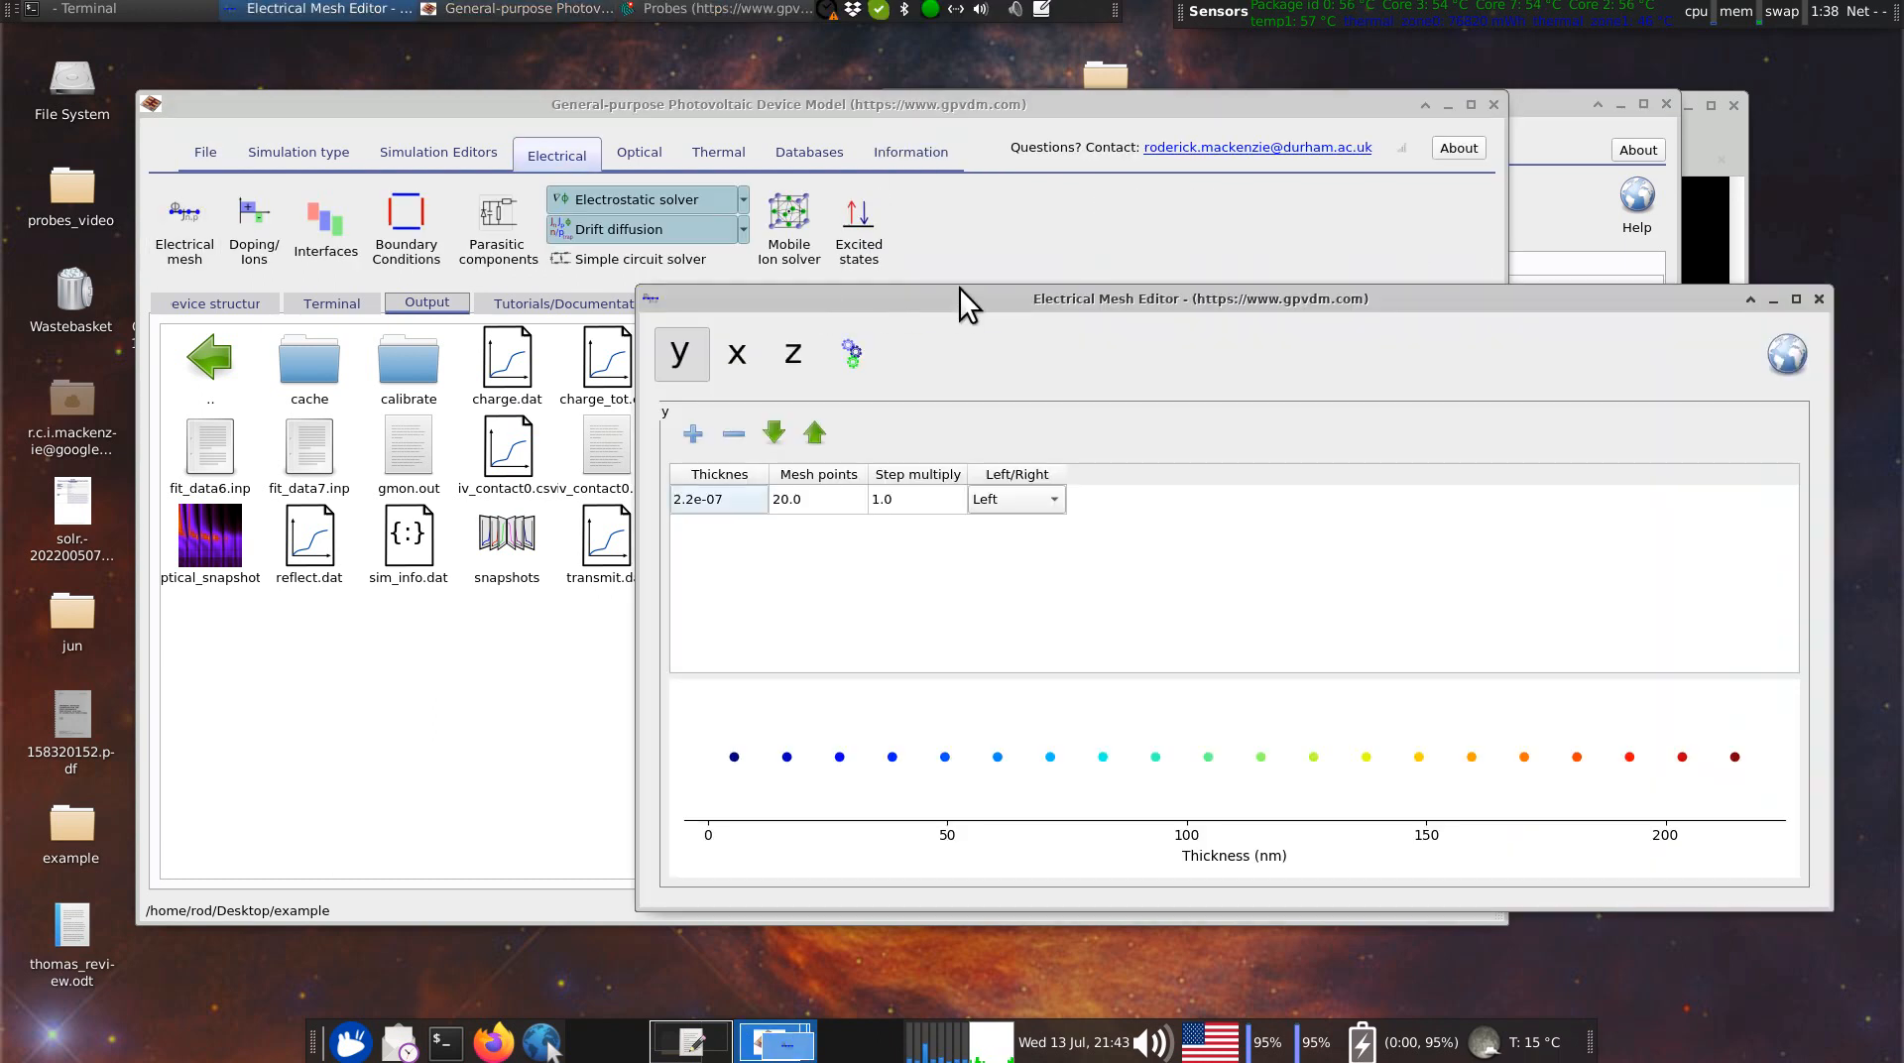
drag(957, 309, 570, 167)
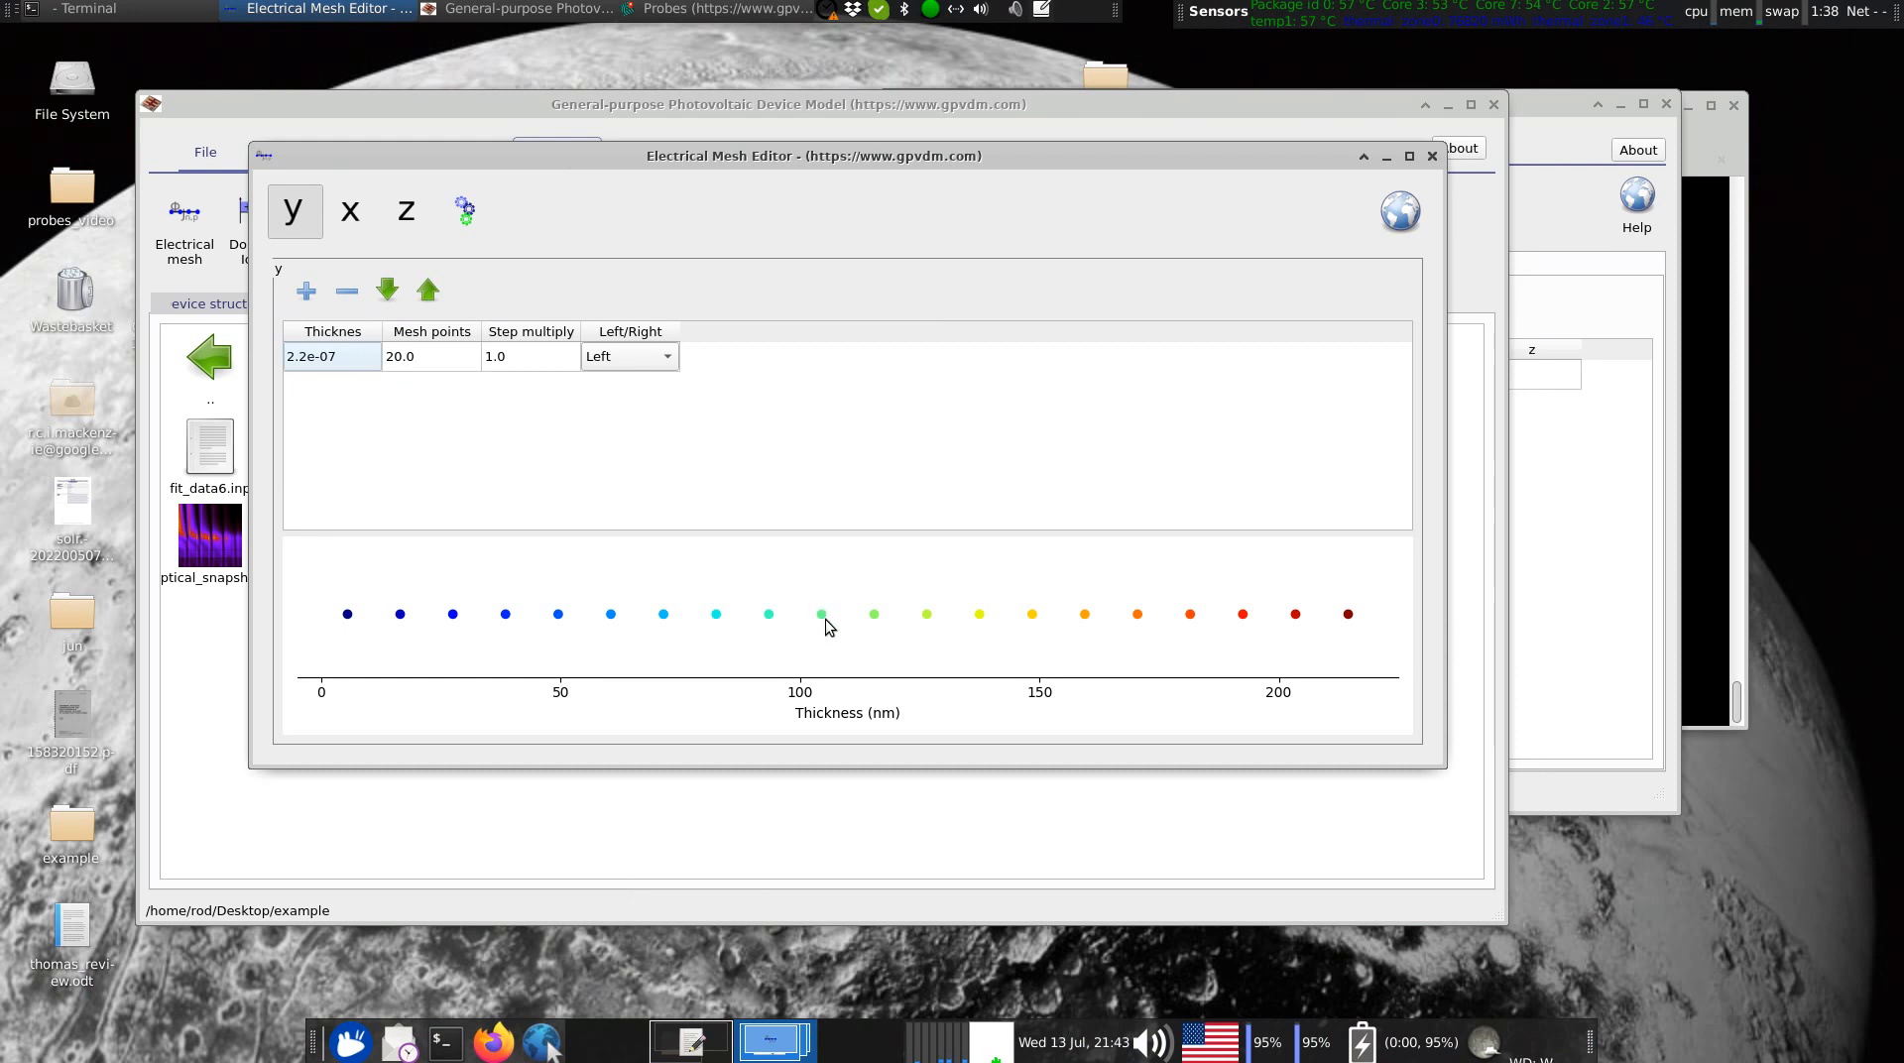
click(1432, 156)
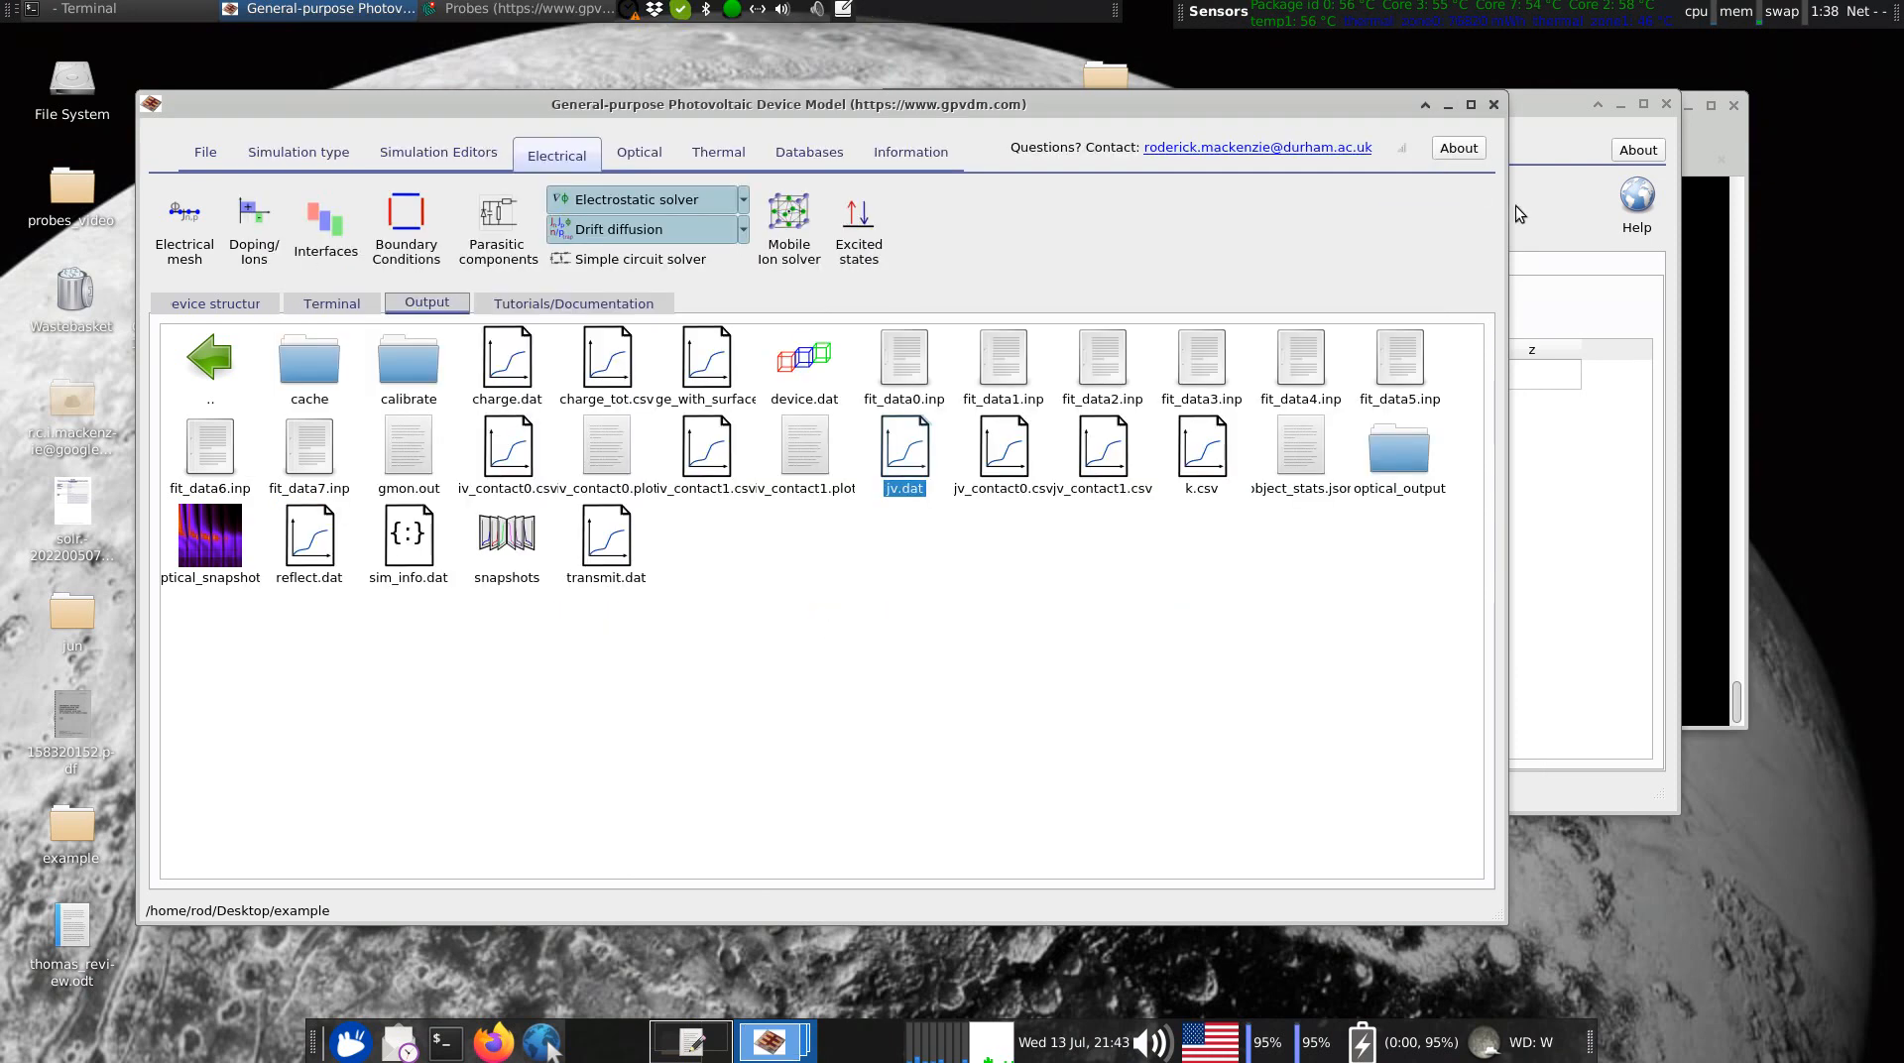
Set the y position of the Ec.csv probe to 10.
click(1512, 198)
click(1404, 381)
click(1403, 381)
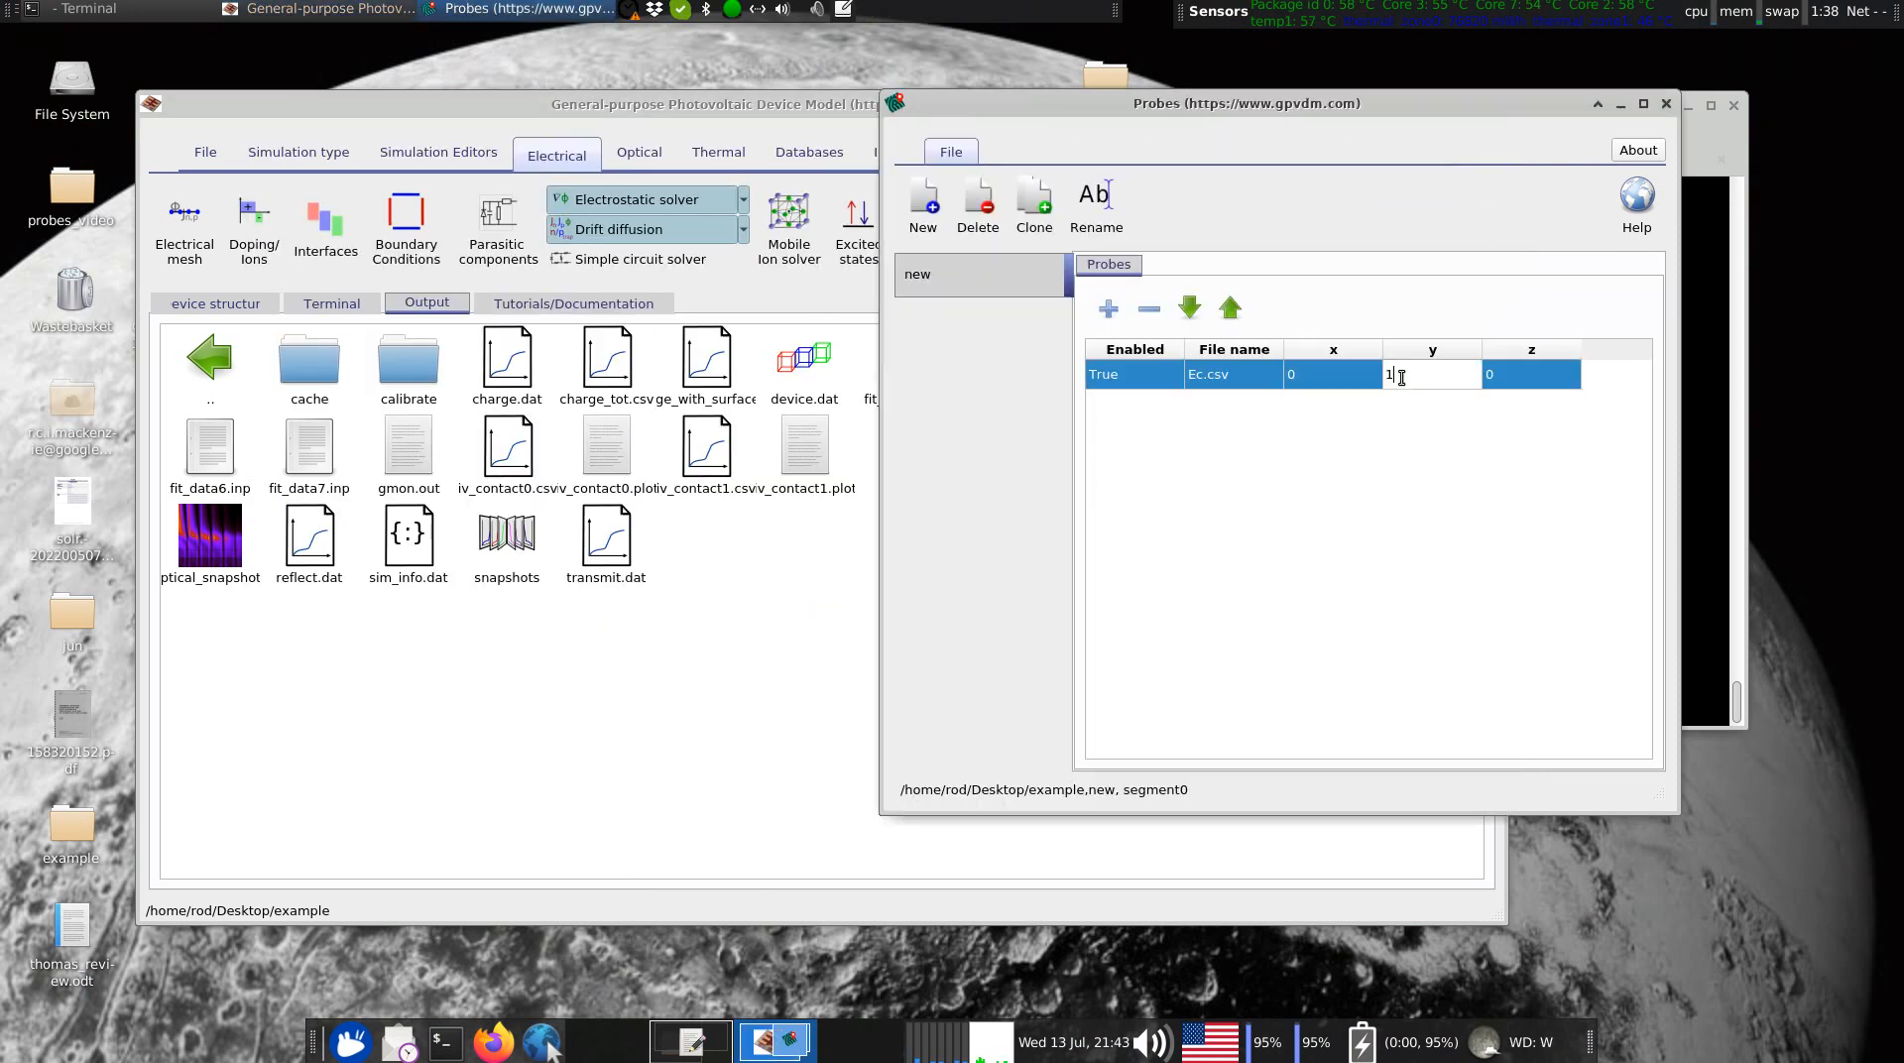
key(Return)
Check the simulation types and rerun the simulation with the Ec.csv probe enabled.
click(298, 155)
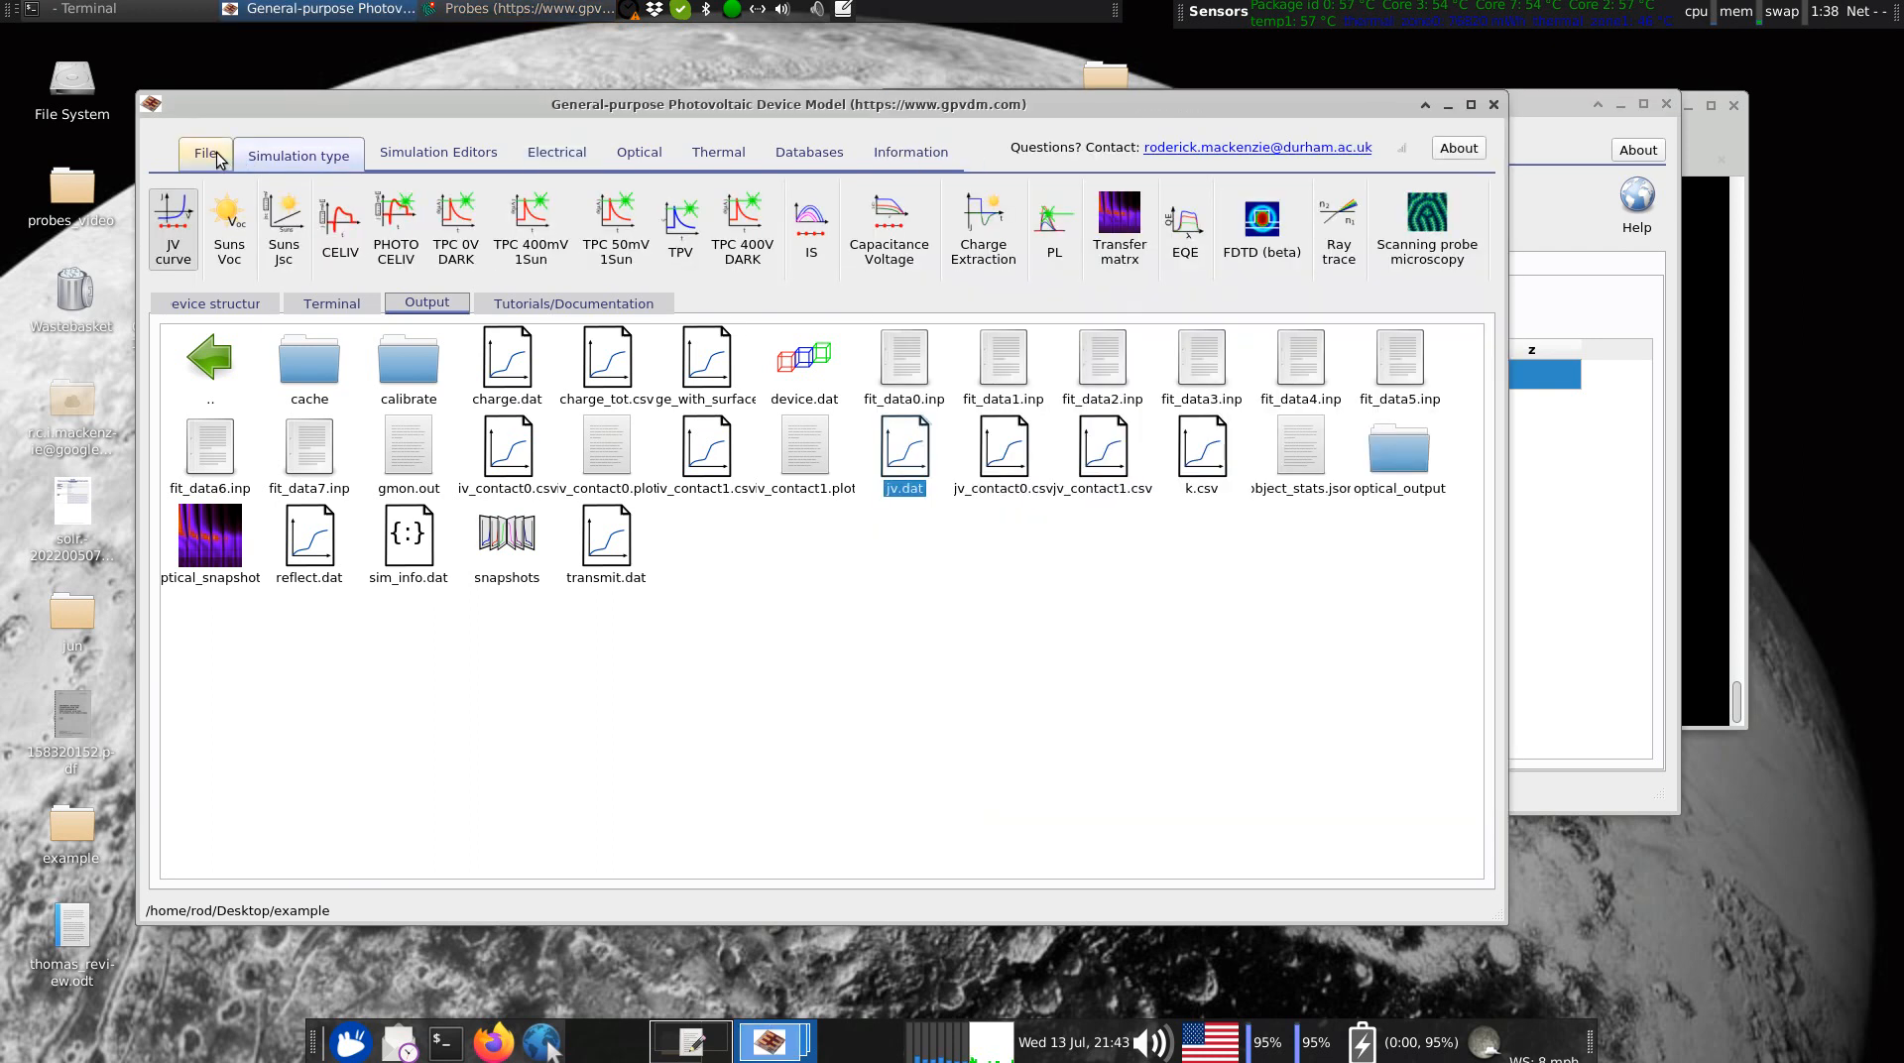
click(206, 153)
click(407, 187)
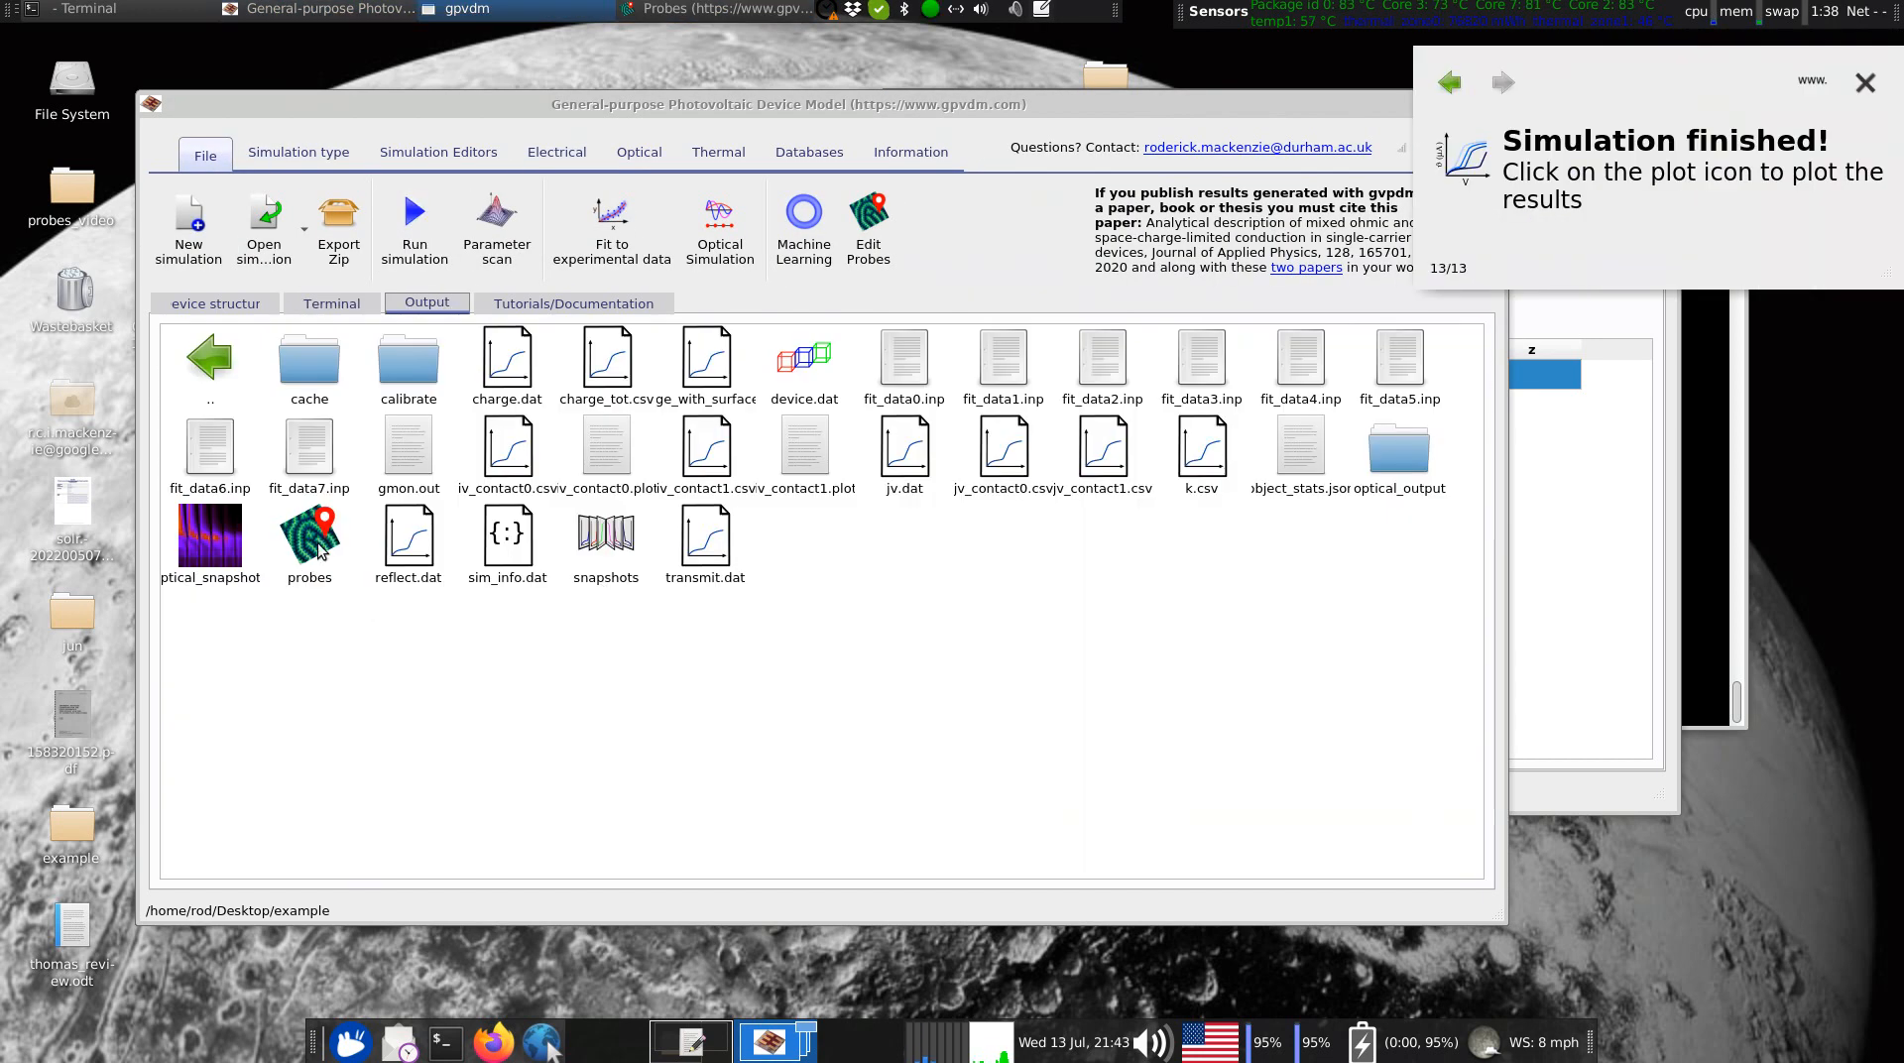
Open Ec.csv from the probes output, examine its plot against voltage at full size, and close it.
double_click(319, 549)
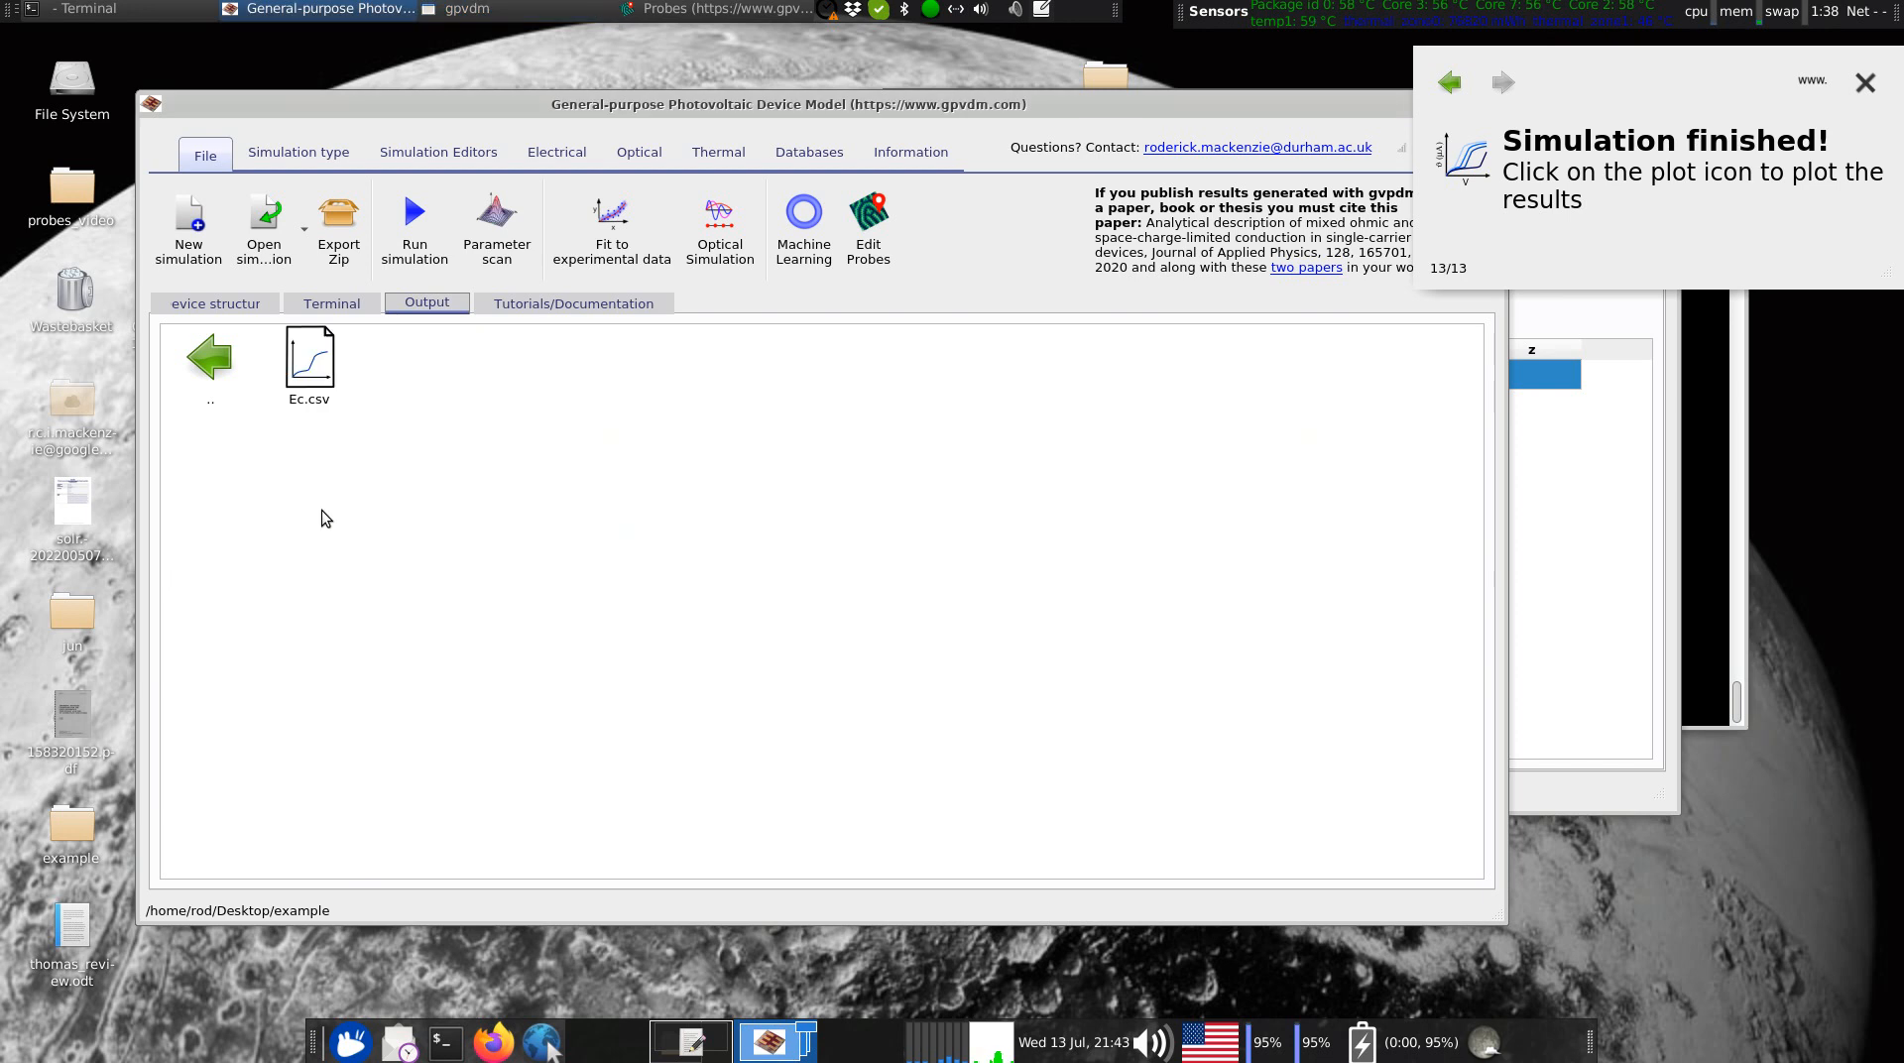
double_click(327, 383)
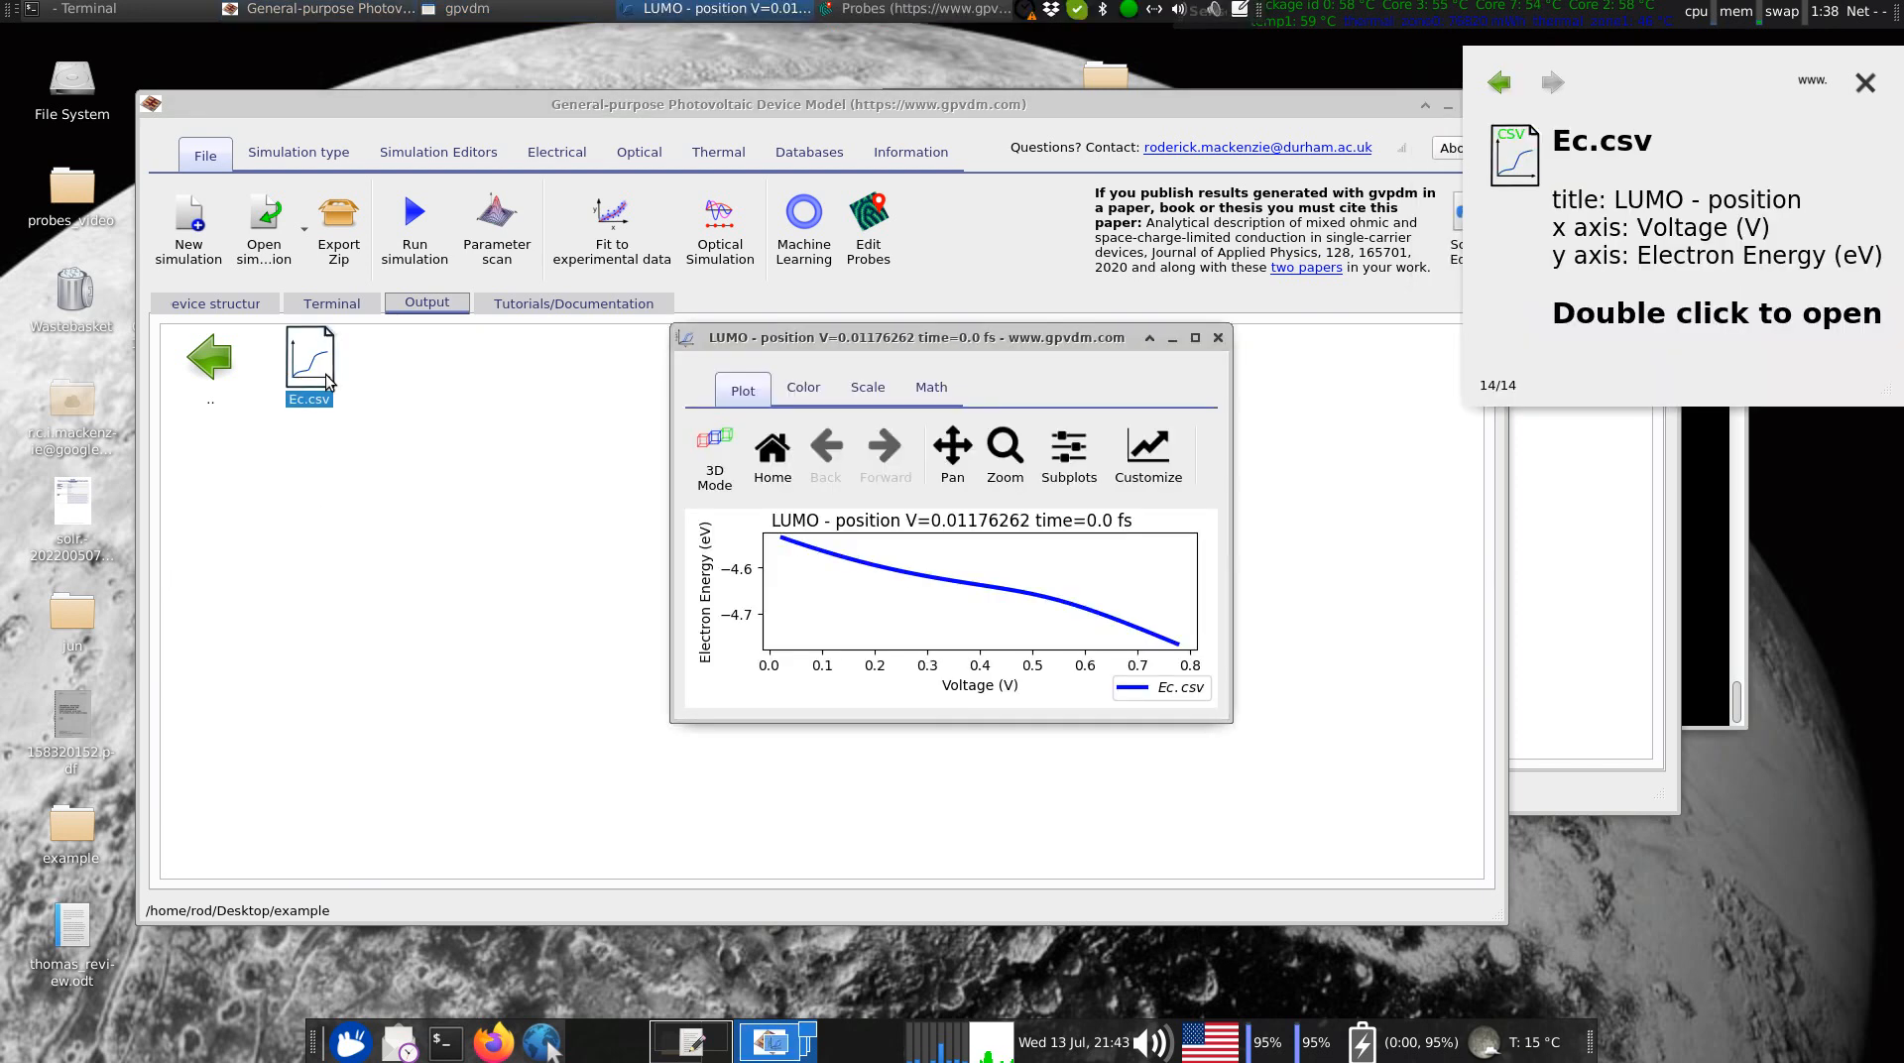
double_click(837, 337)
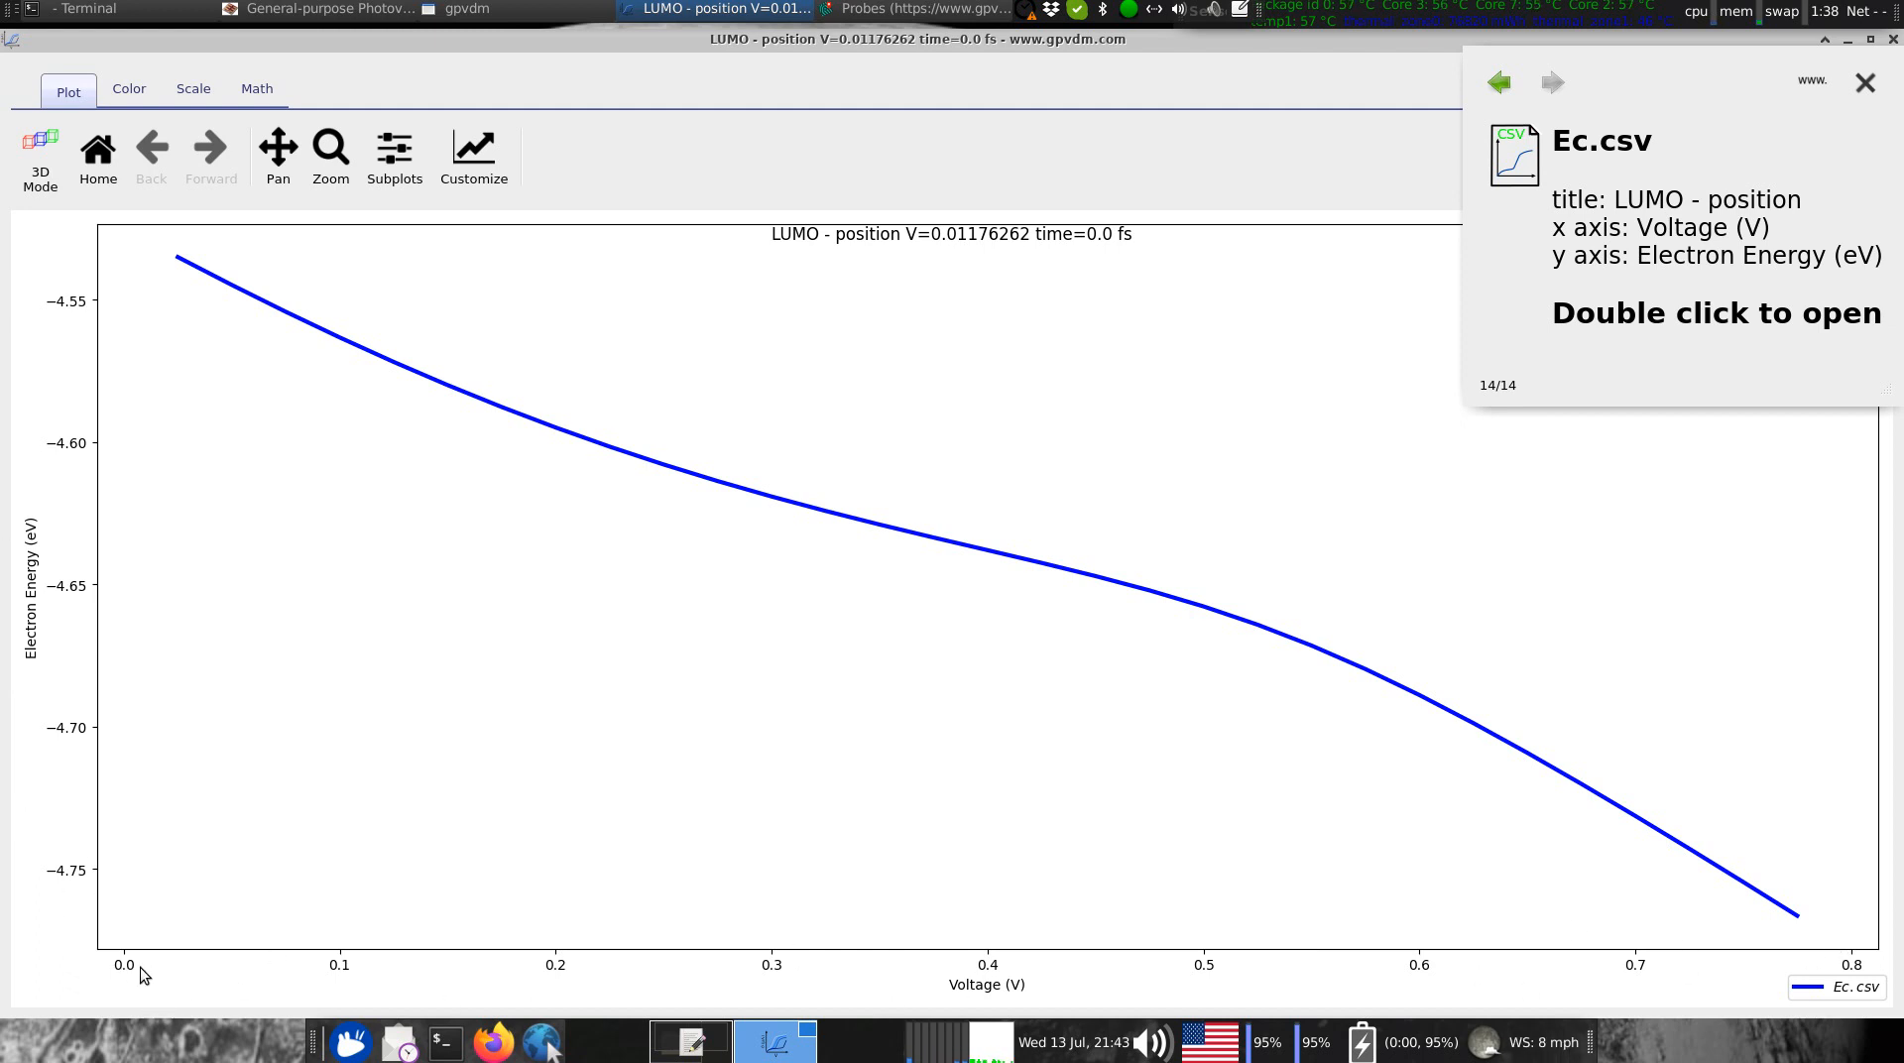
double_click(718, 44)
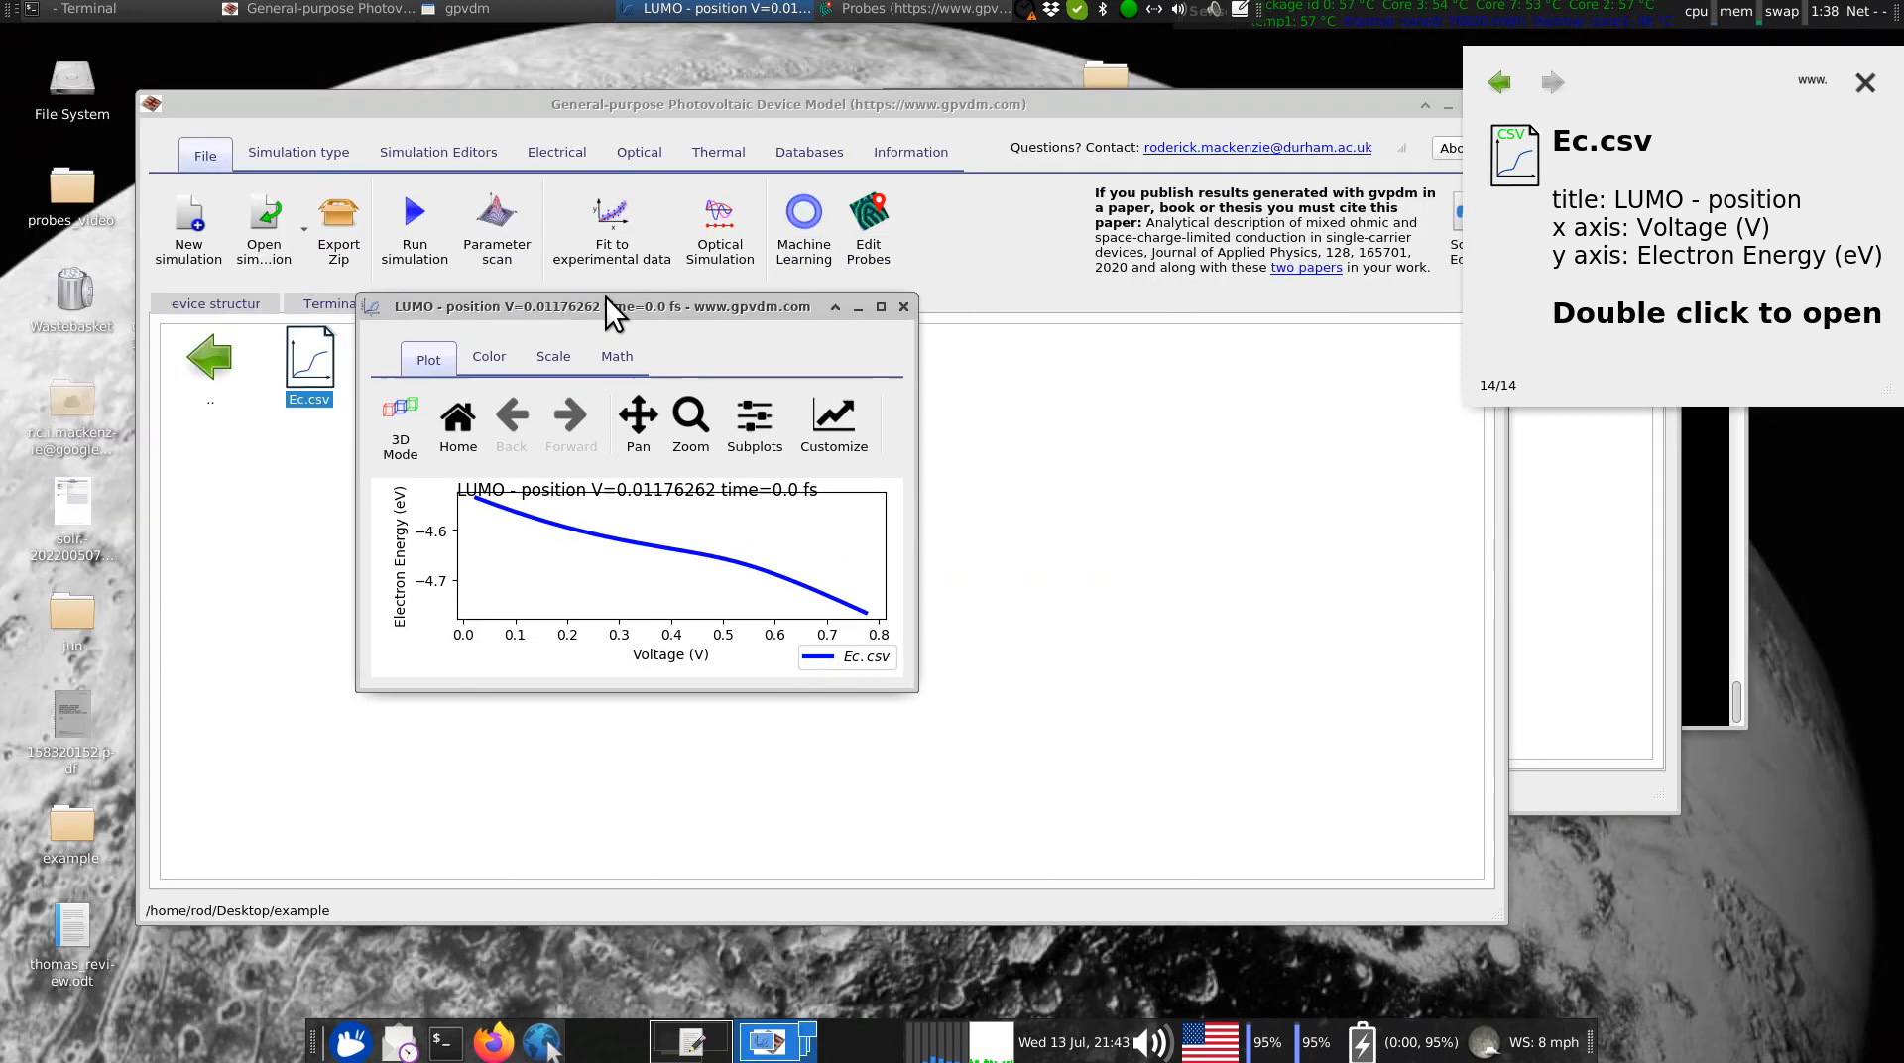
click(903, 305)
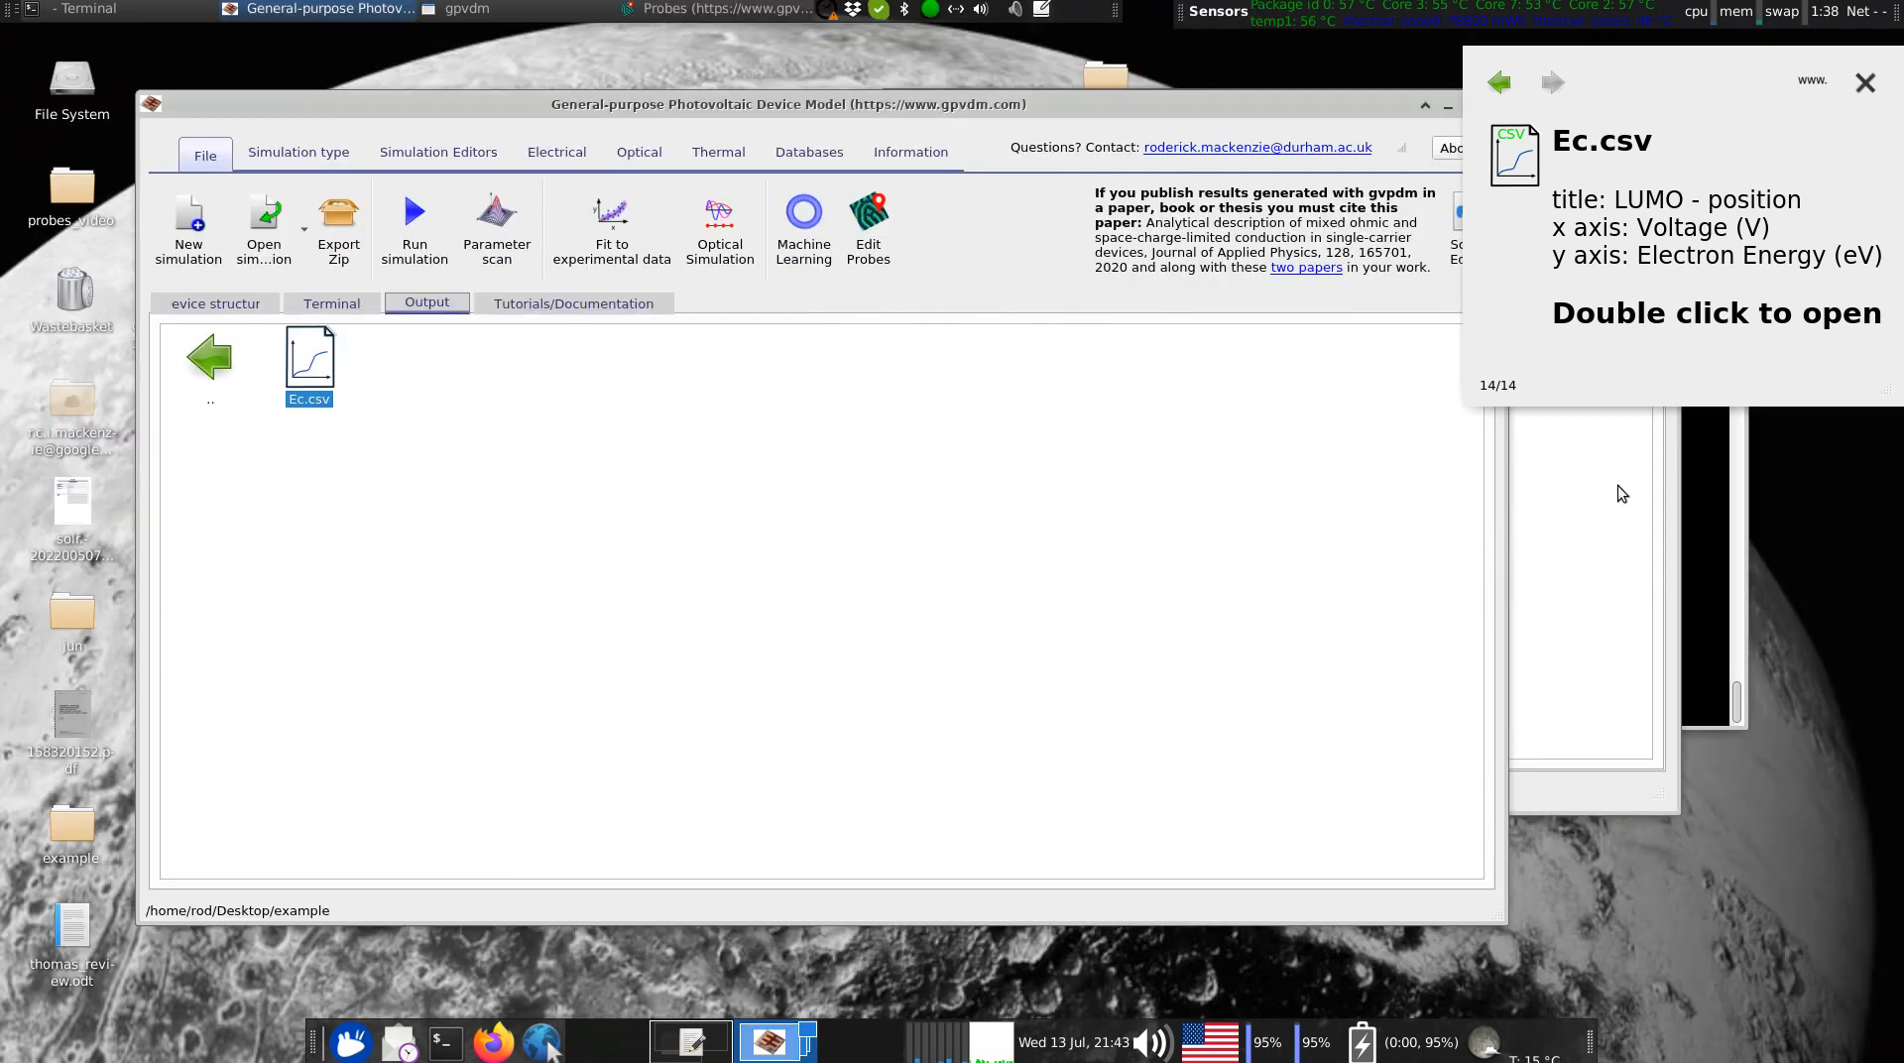
Return to the probe editor, dismiss the file hint, and add a second probe with file name phi.csv.
click(1616, 485)
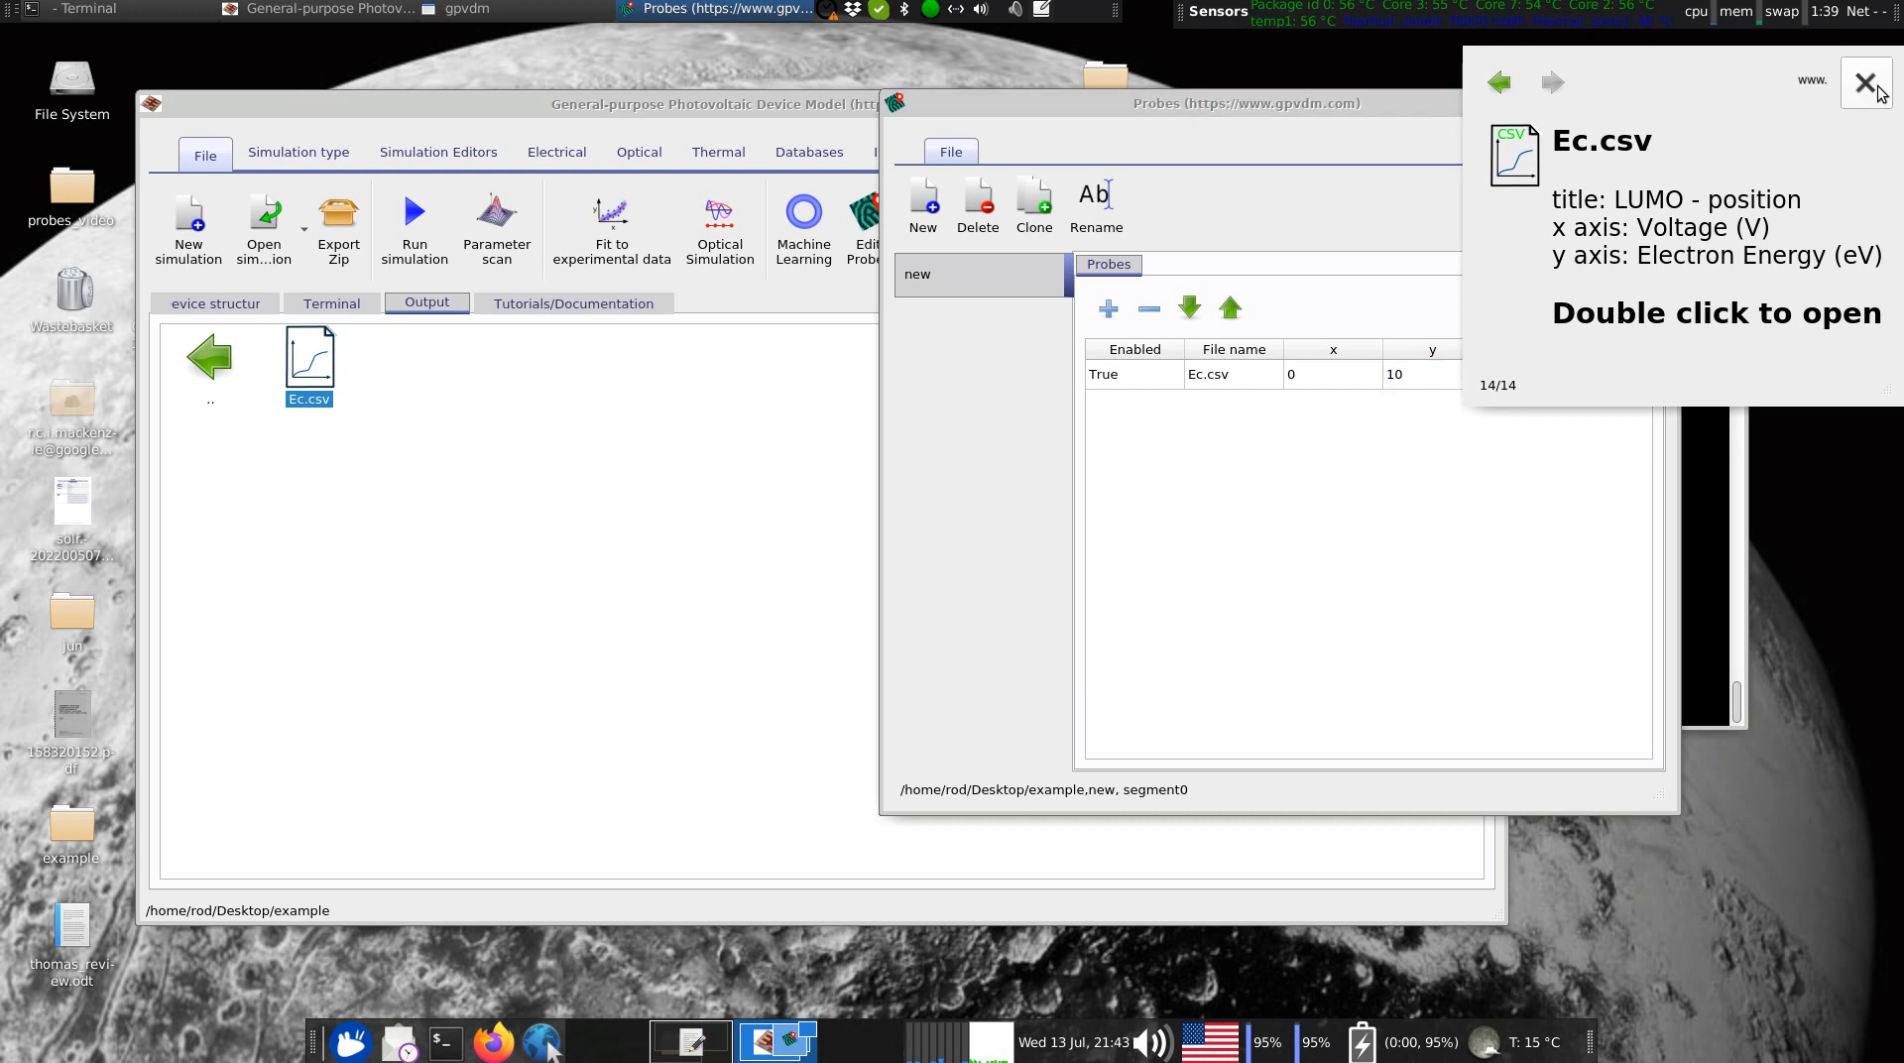
click(1865, 84)
click(1109, 309)
double_click(1230, 409)
text(phi.csv)
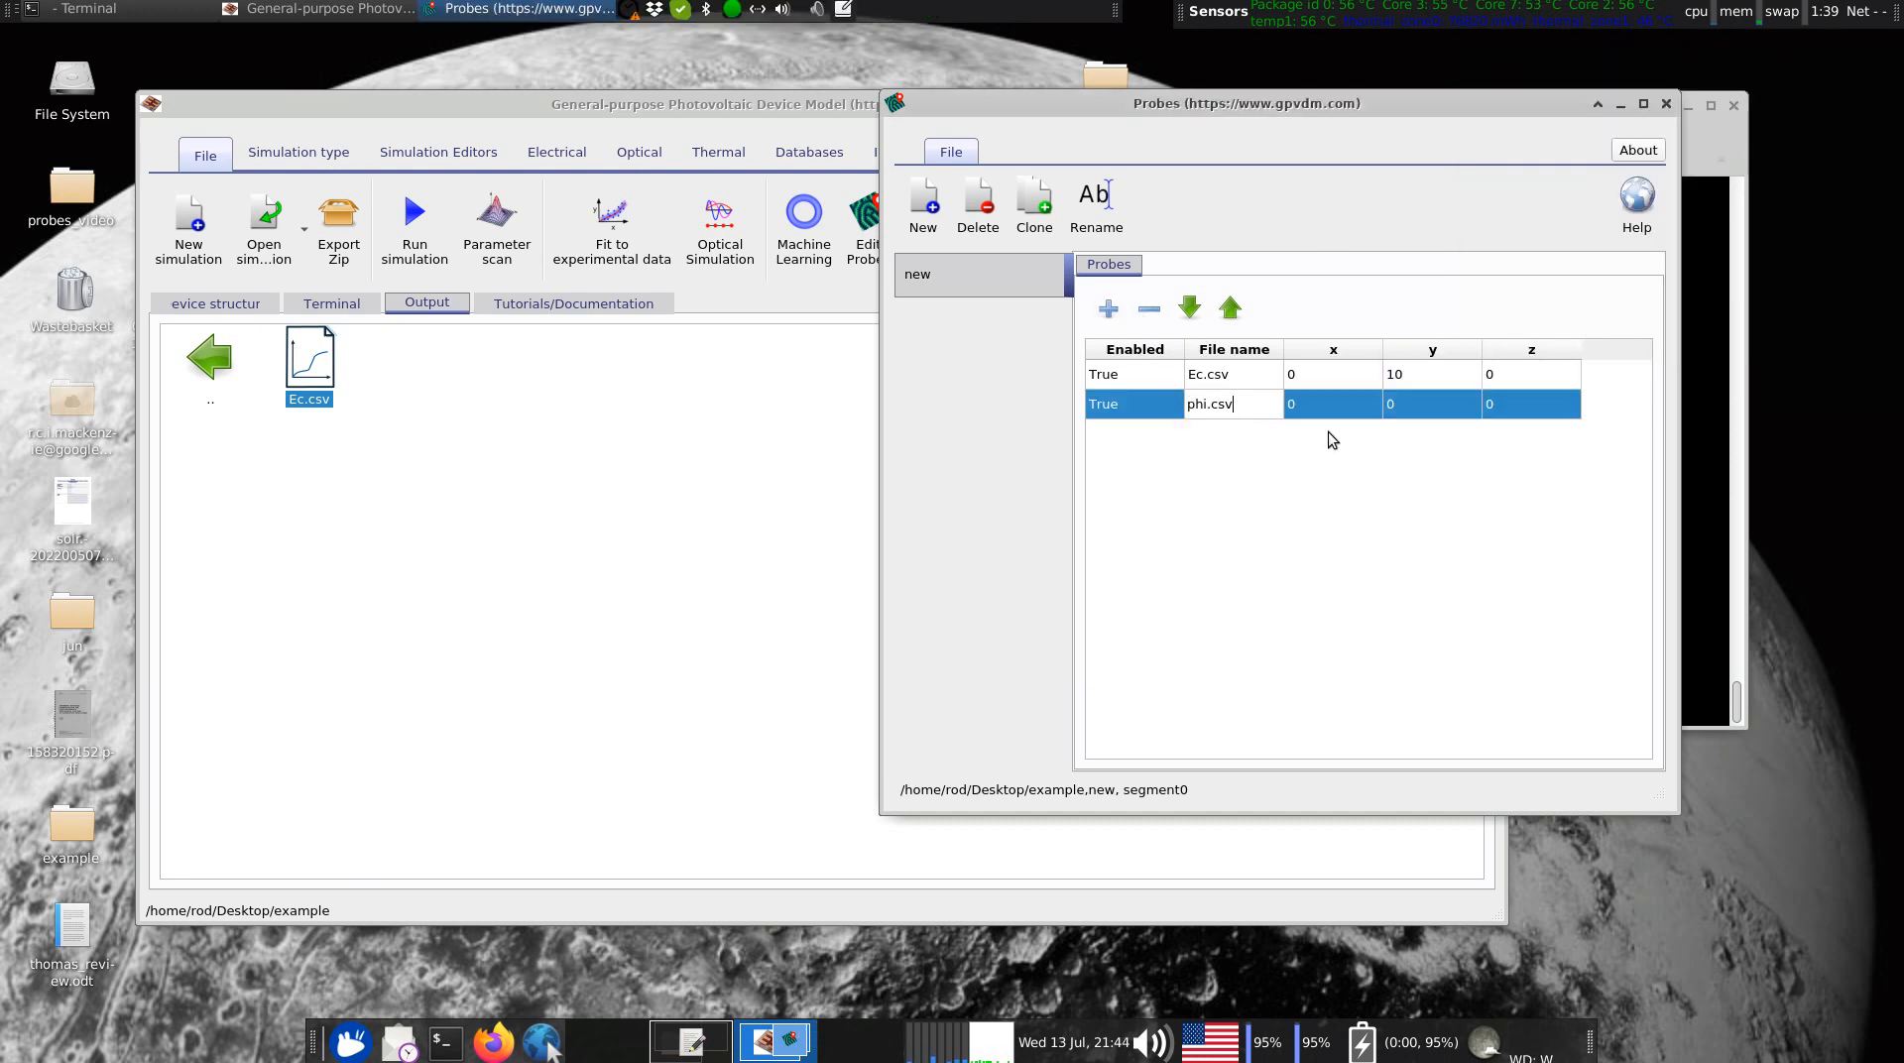
Confirm the phi.csv file name, plot phi.csv from the simulation snapshots, examine its potential profile up to snapshot 29, and close the viewer.
click(1271, 466)
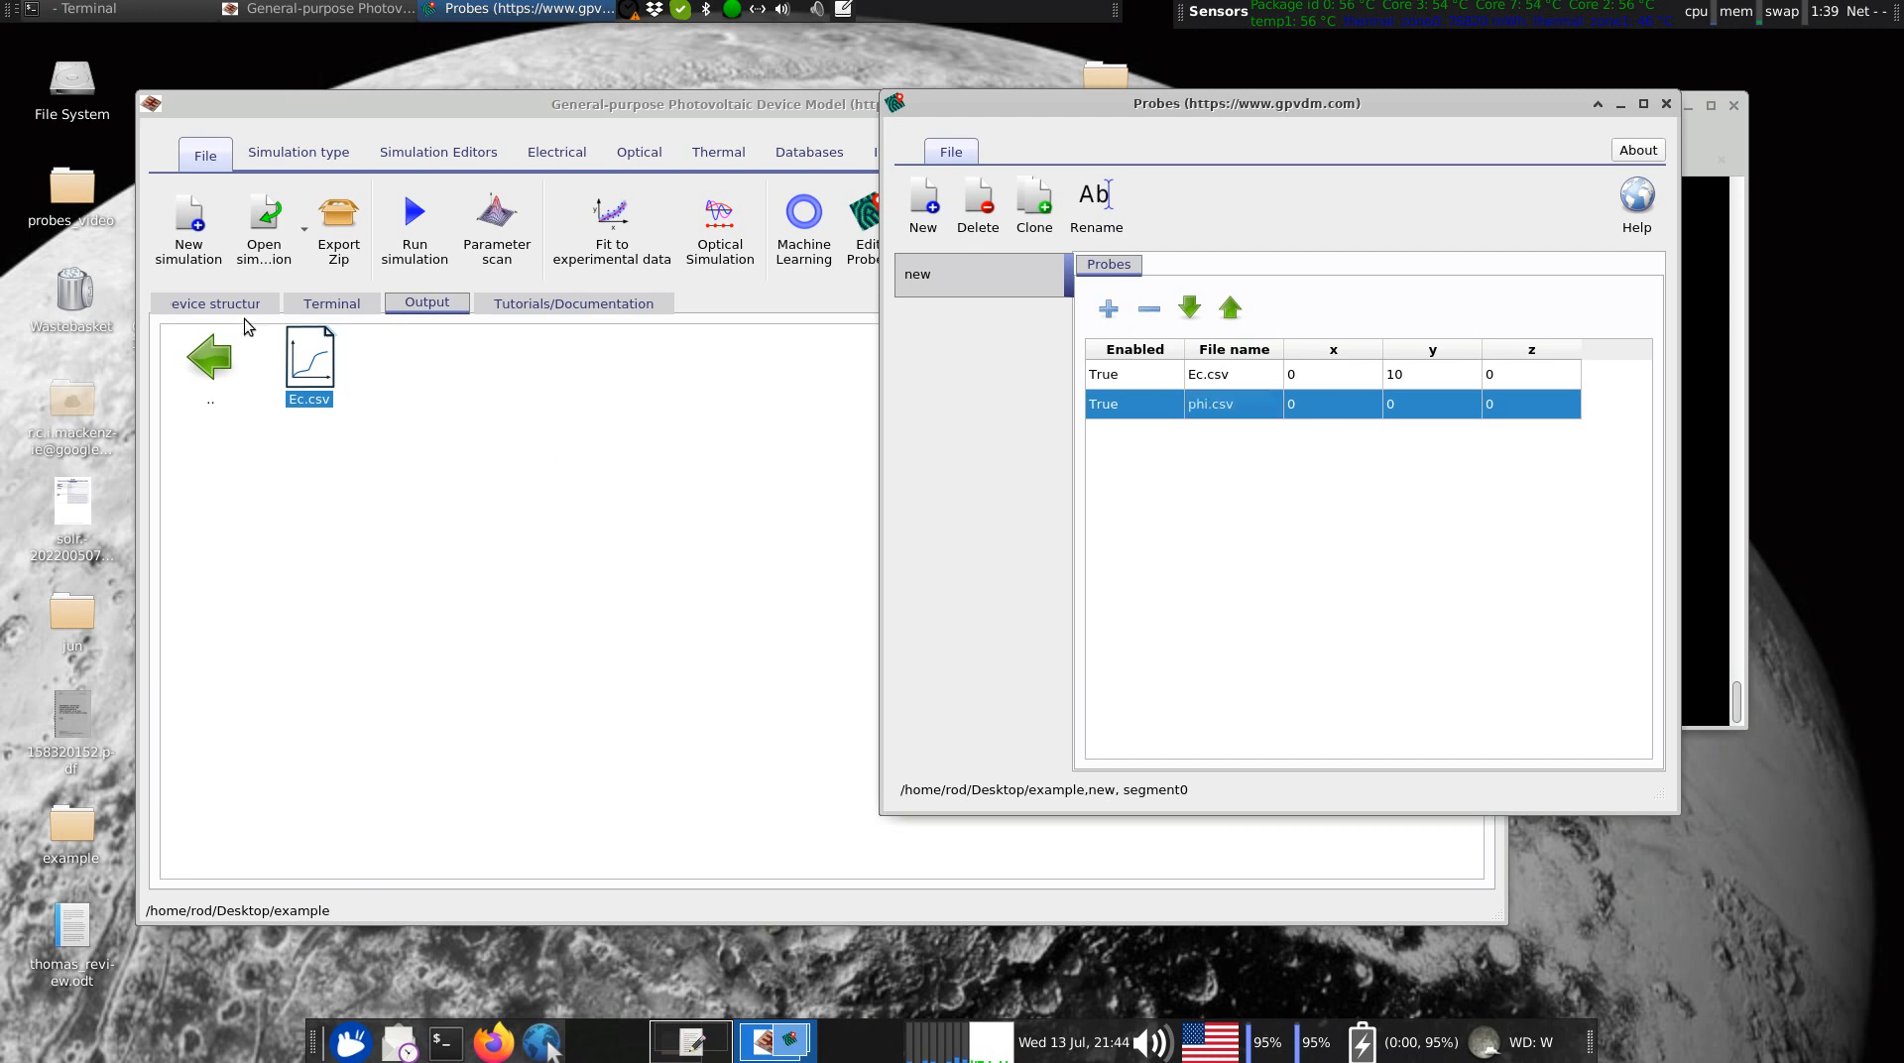
double_click(208, 365)
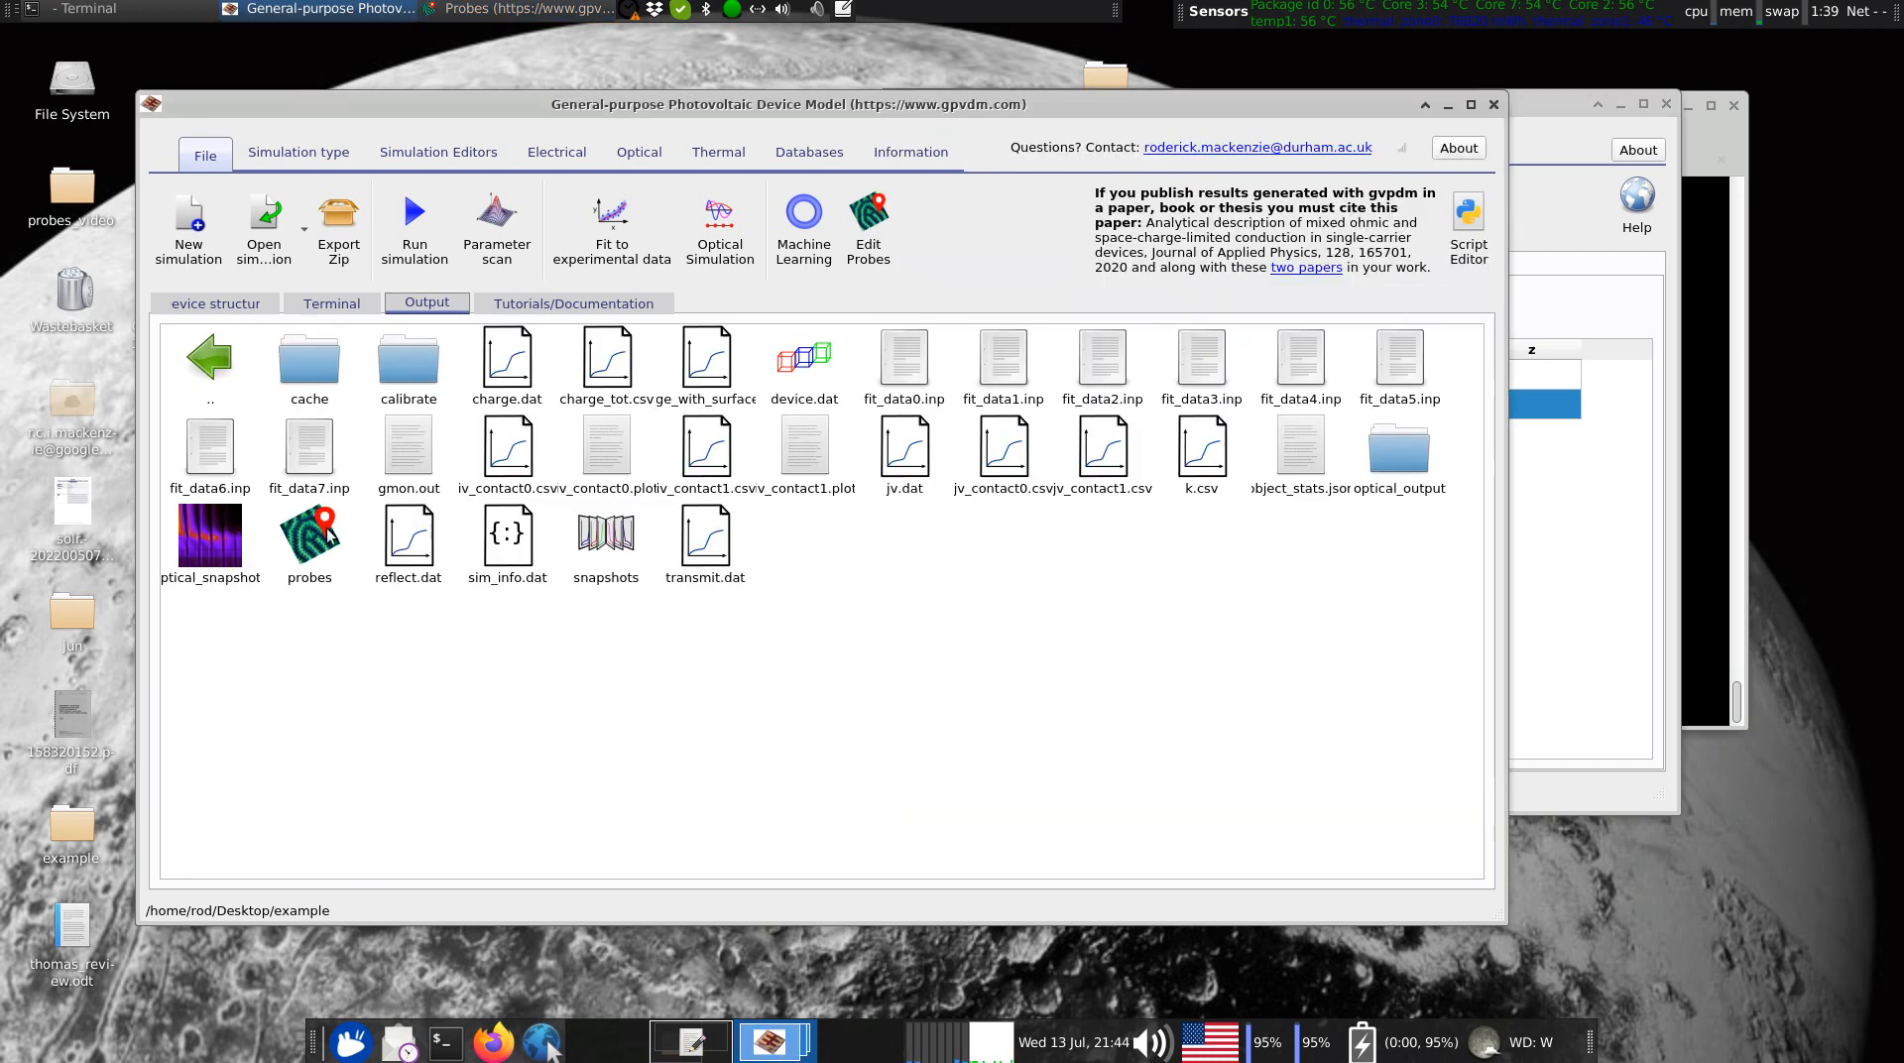
double_click(609, 546)
click(402, 638)
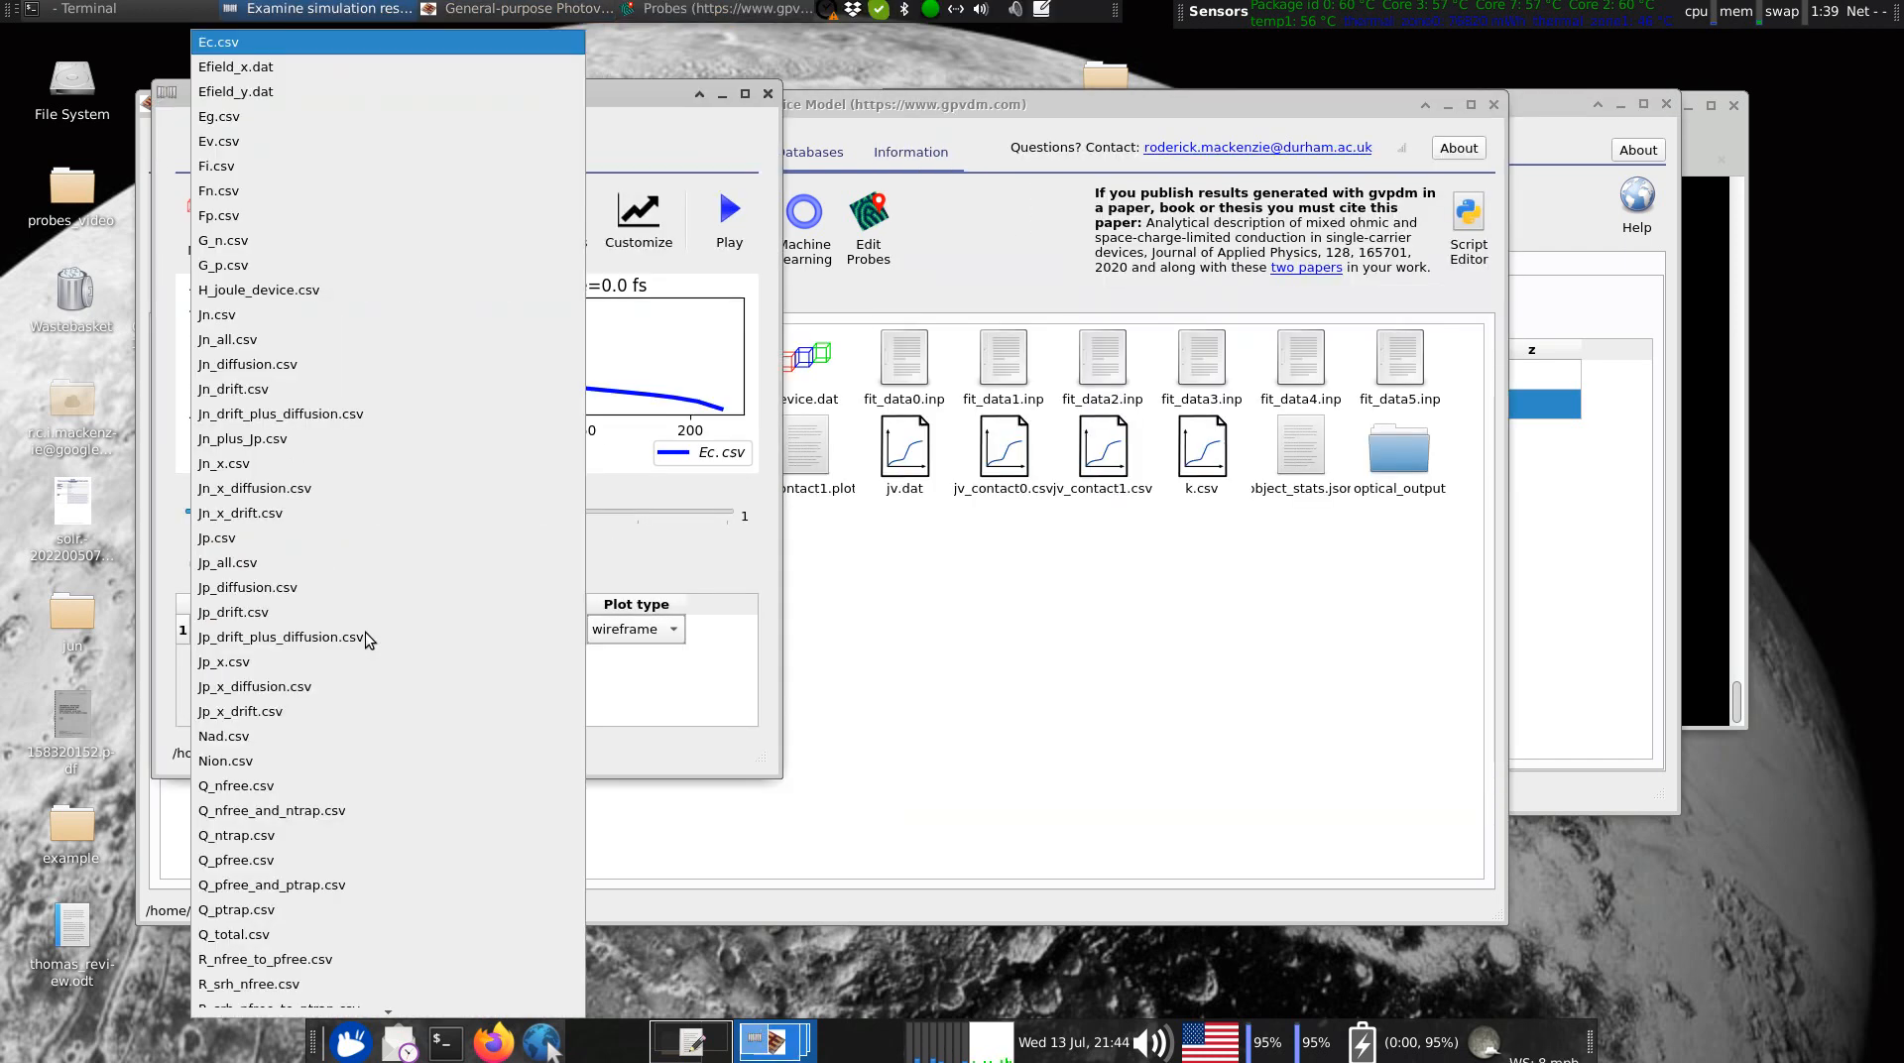
scroll(365, 633, down, 3)
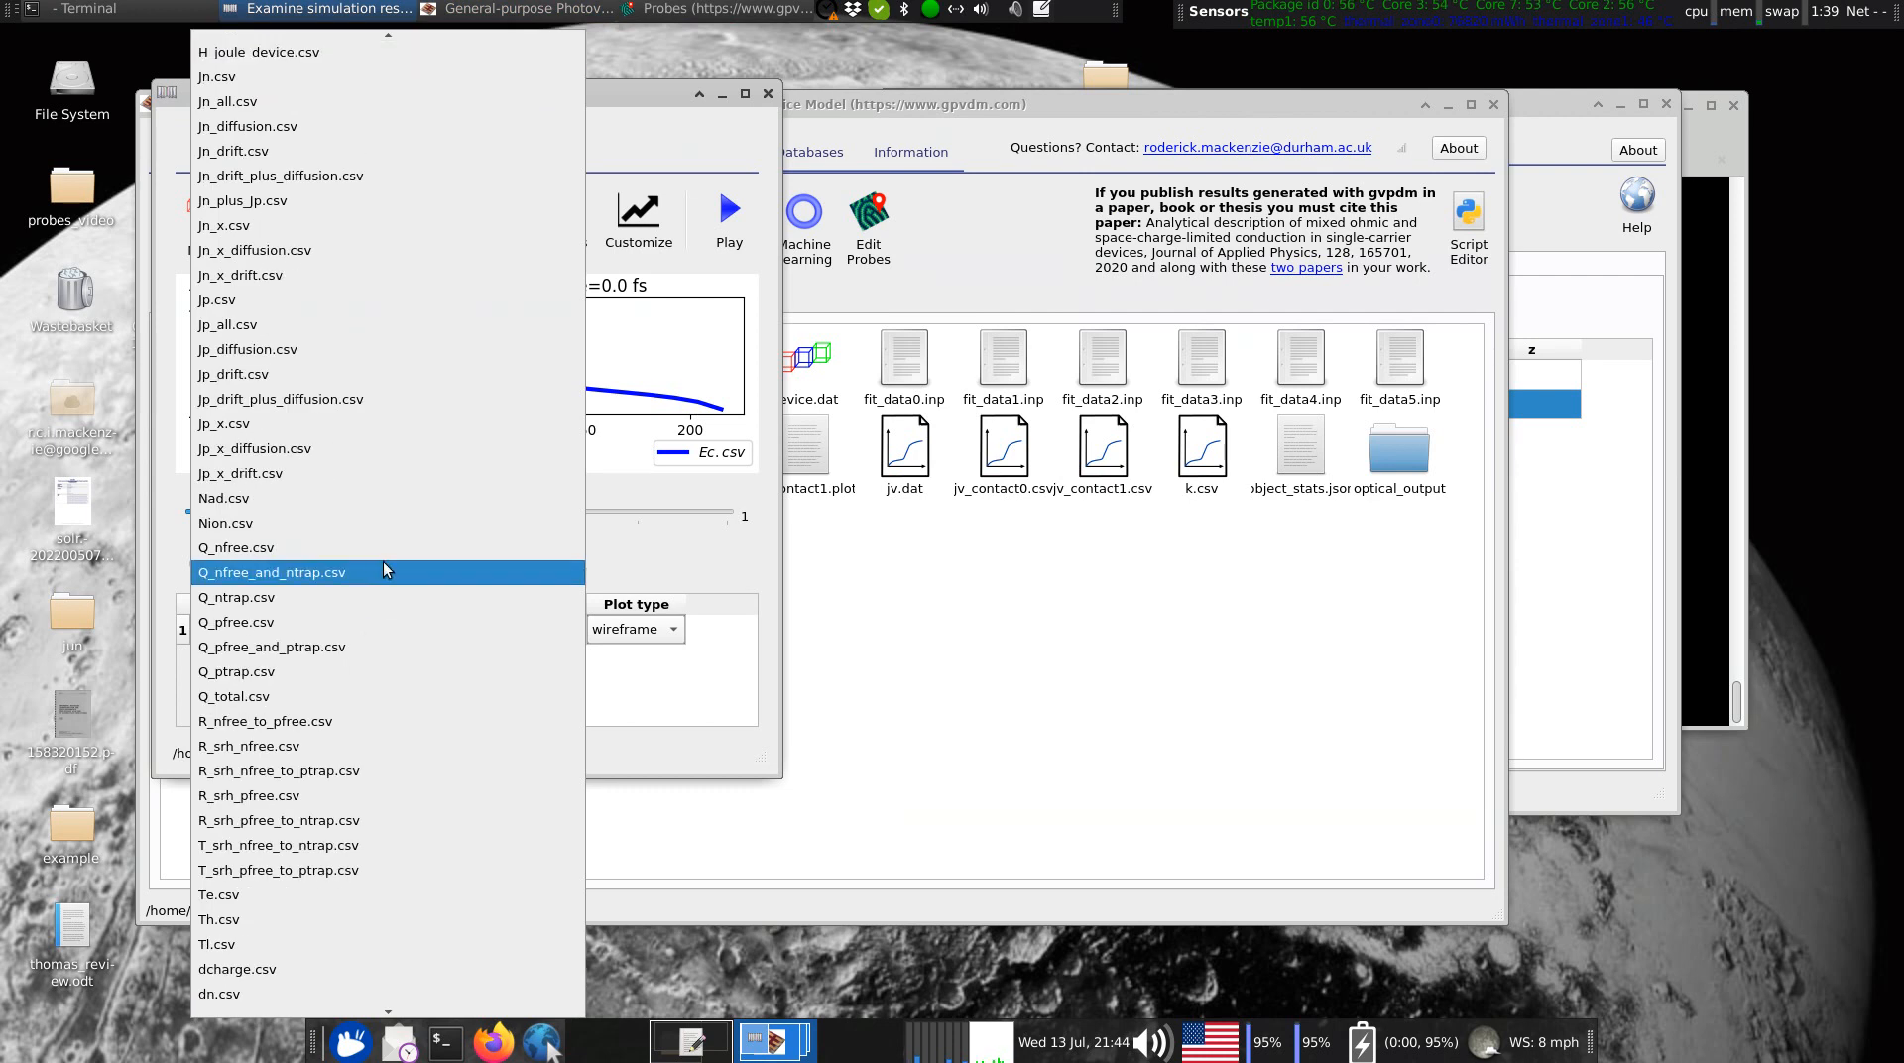
key(End)
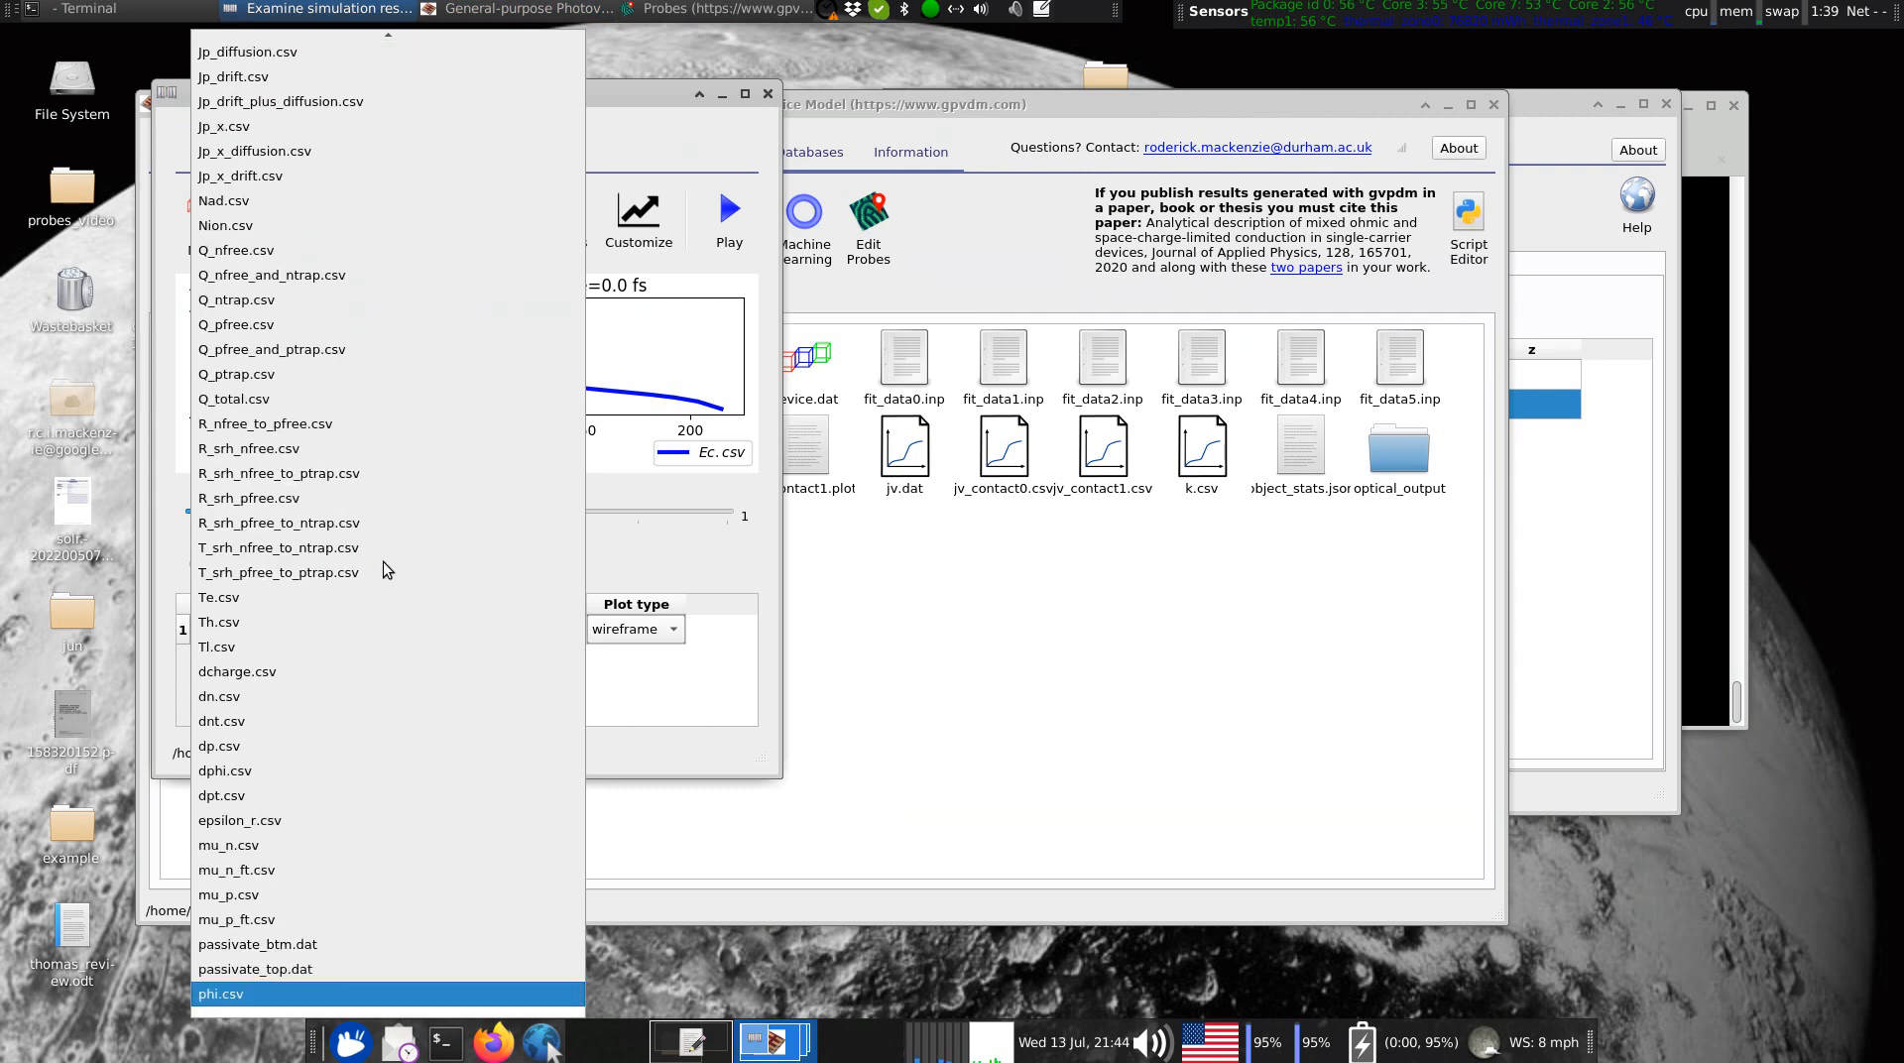
click(335, 984)
drag(219, 512, 655, 543)
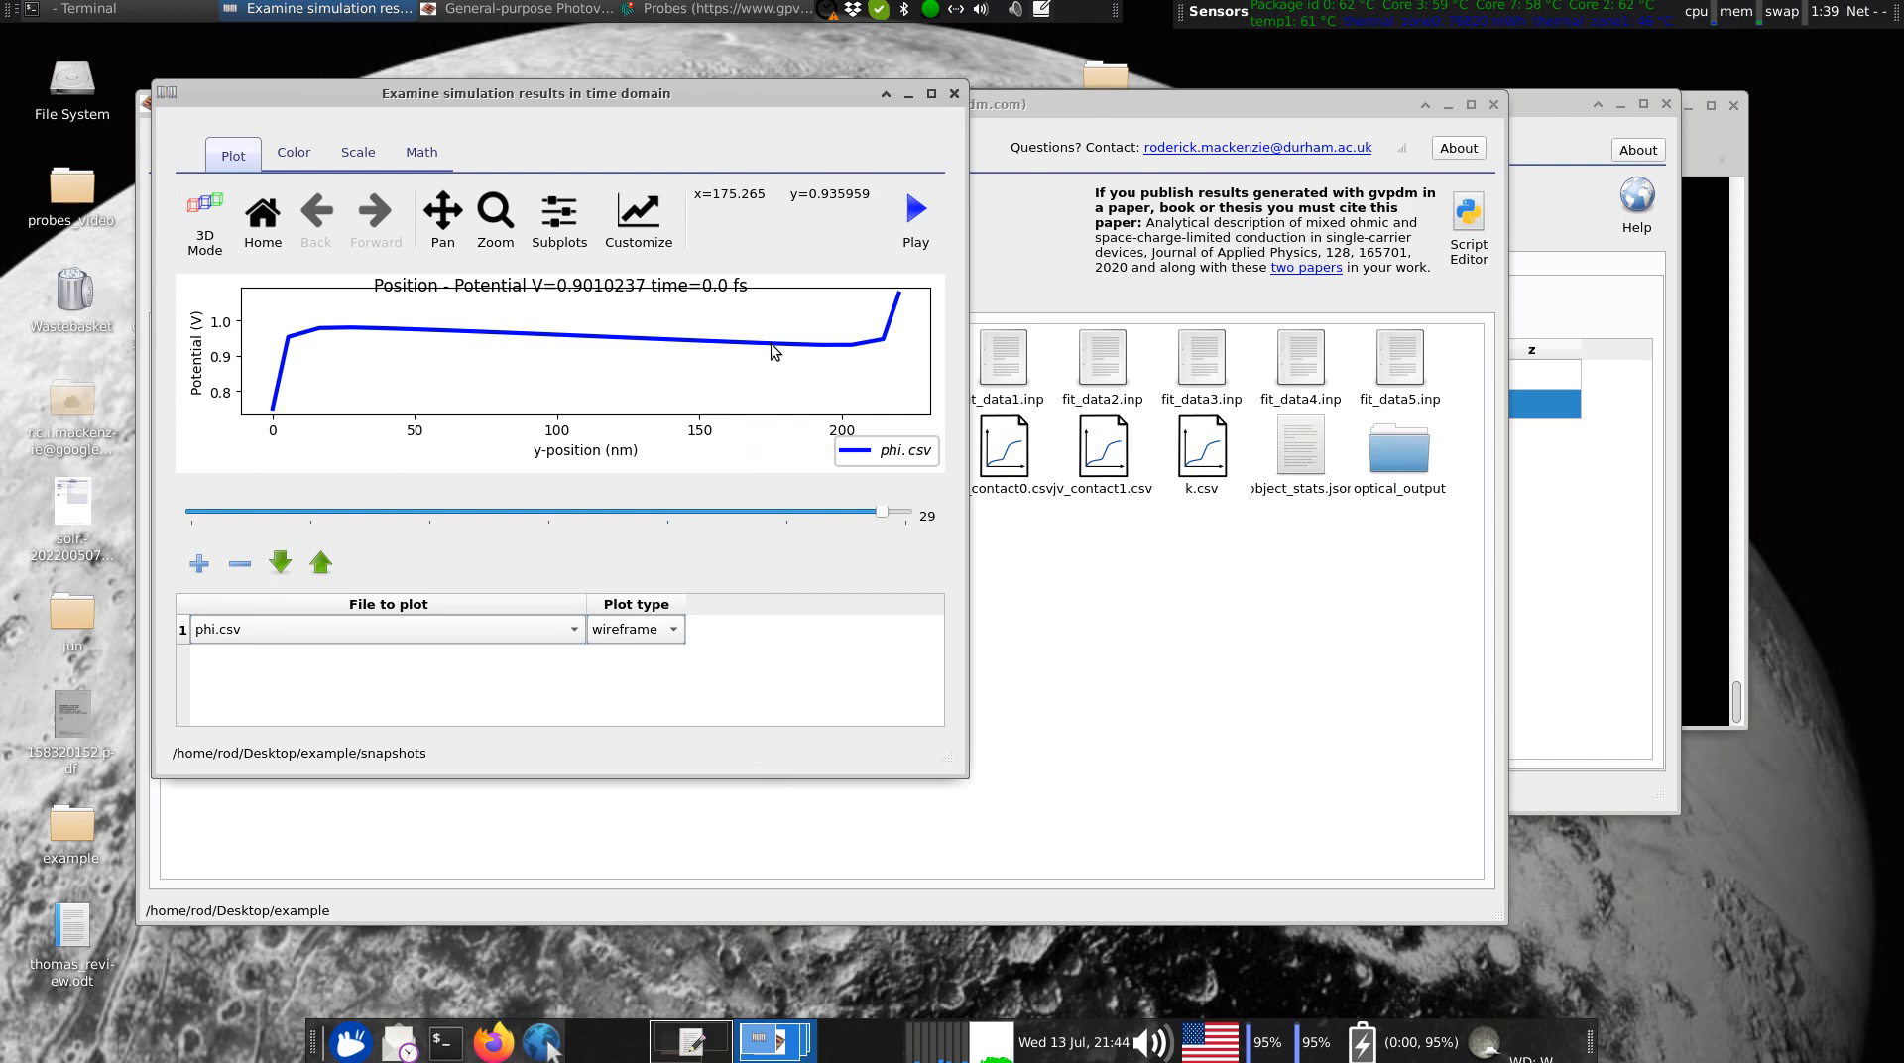
click(953, 94)
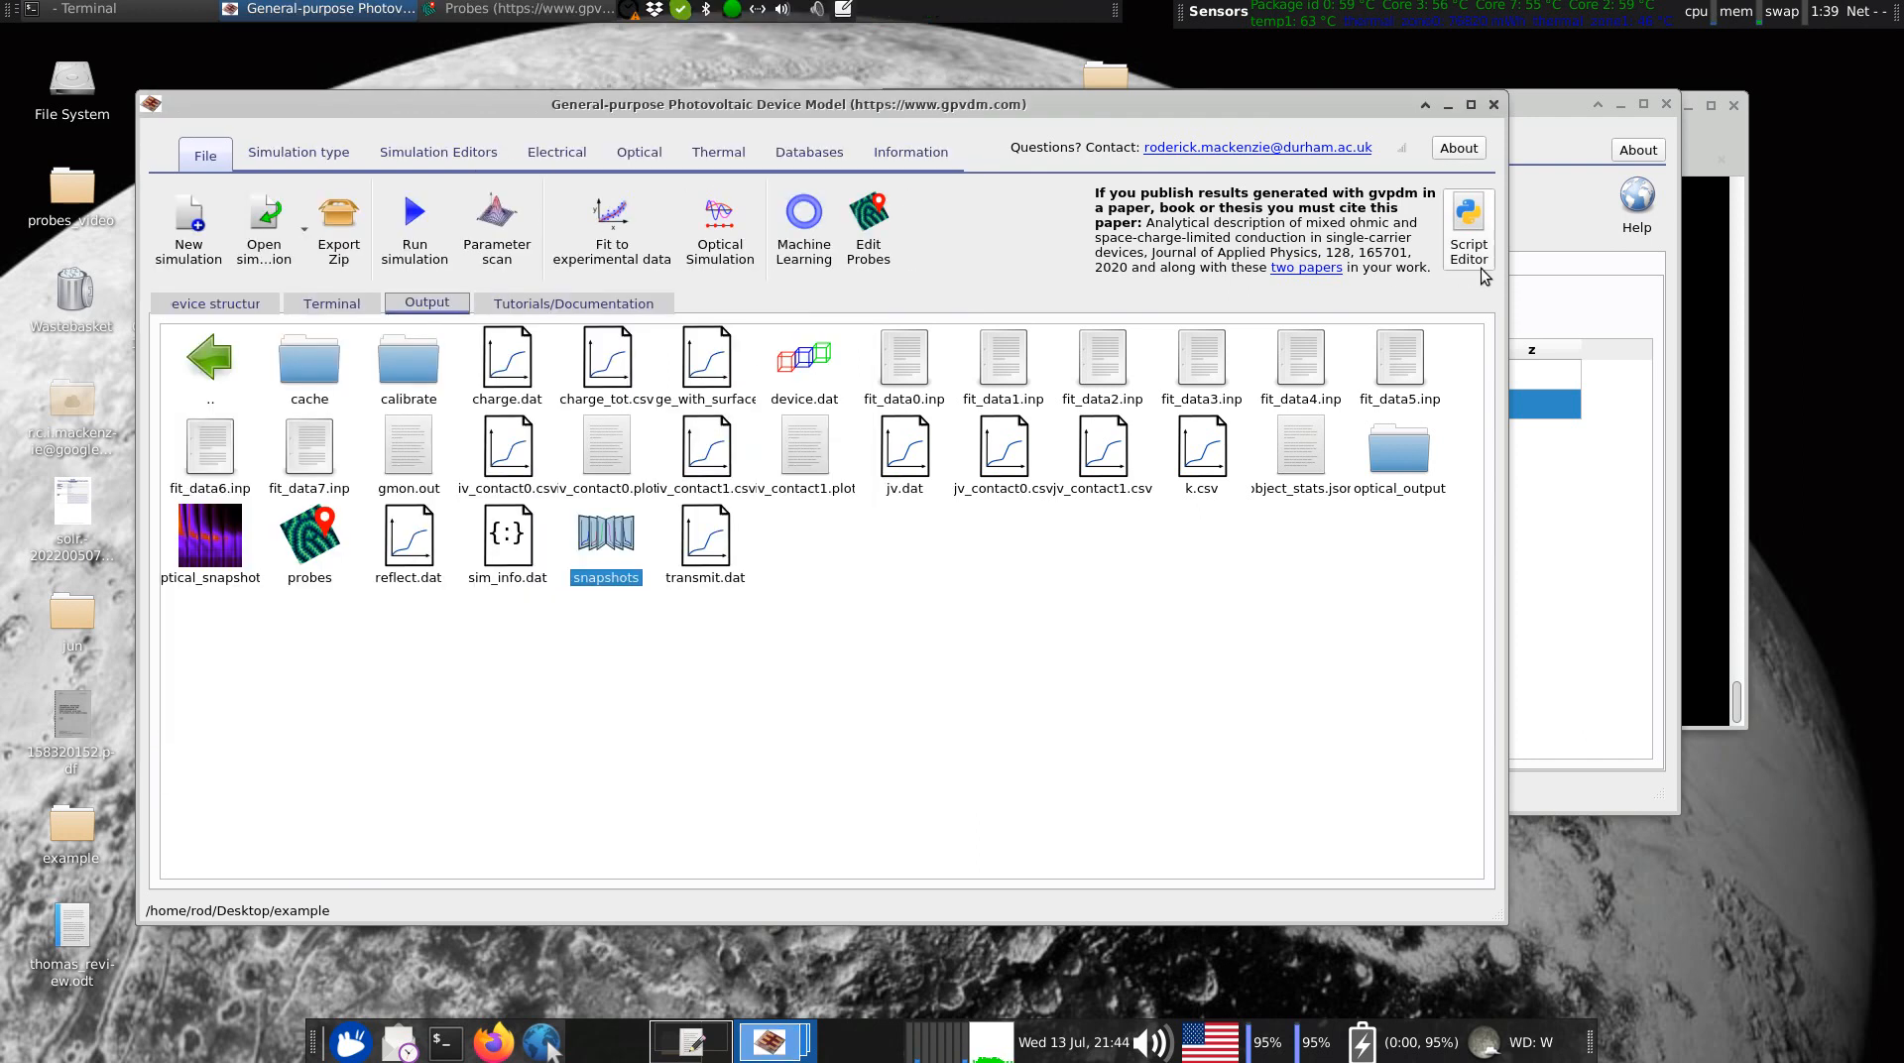
Return to the probe editor and set the y position of the phi.csv probe to 15.
click(1549, 278)
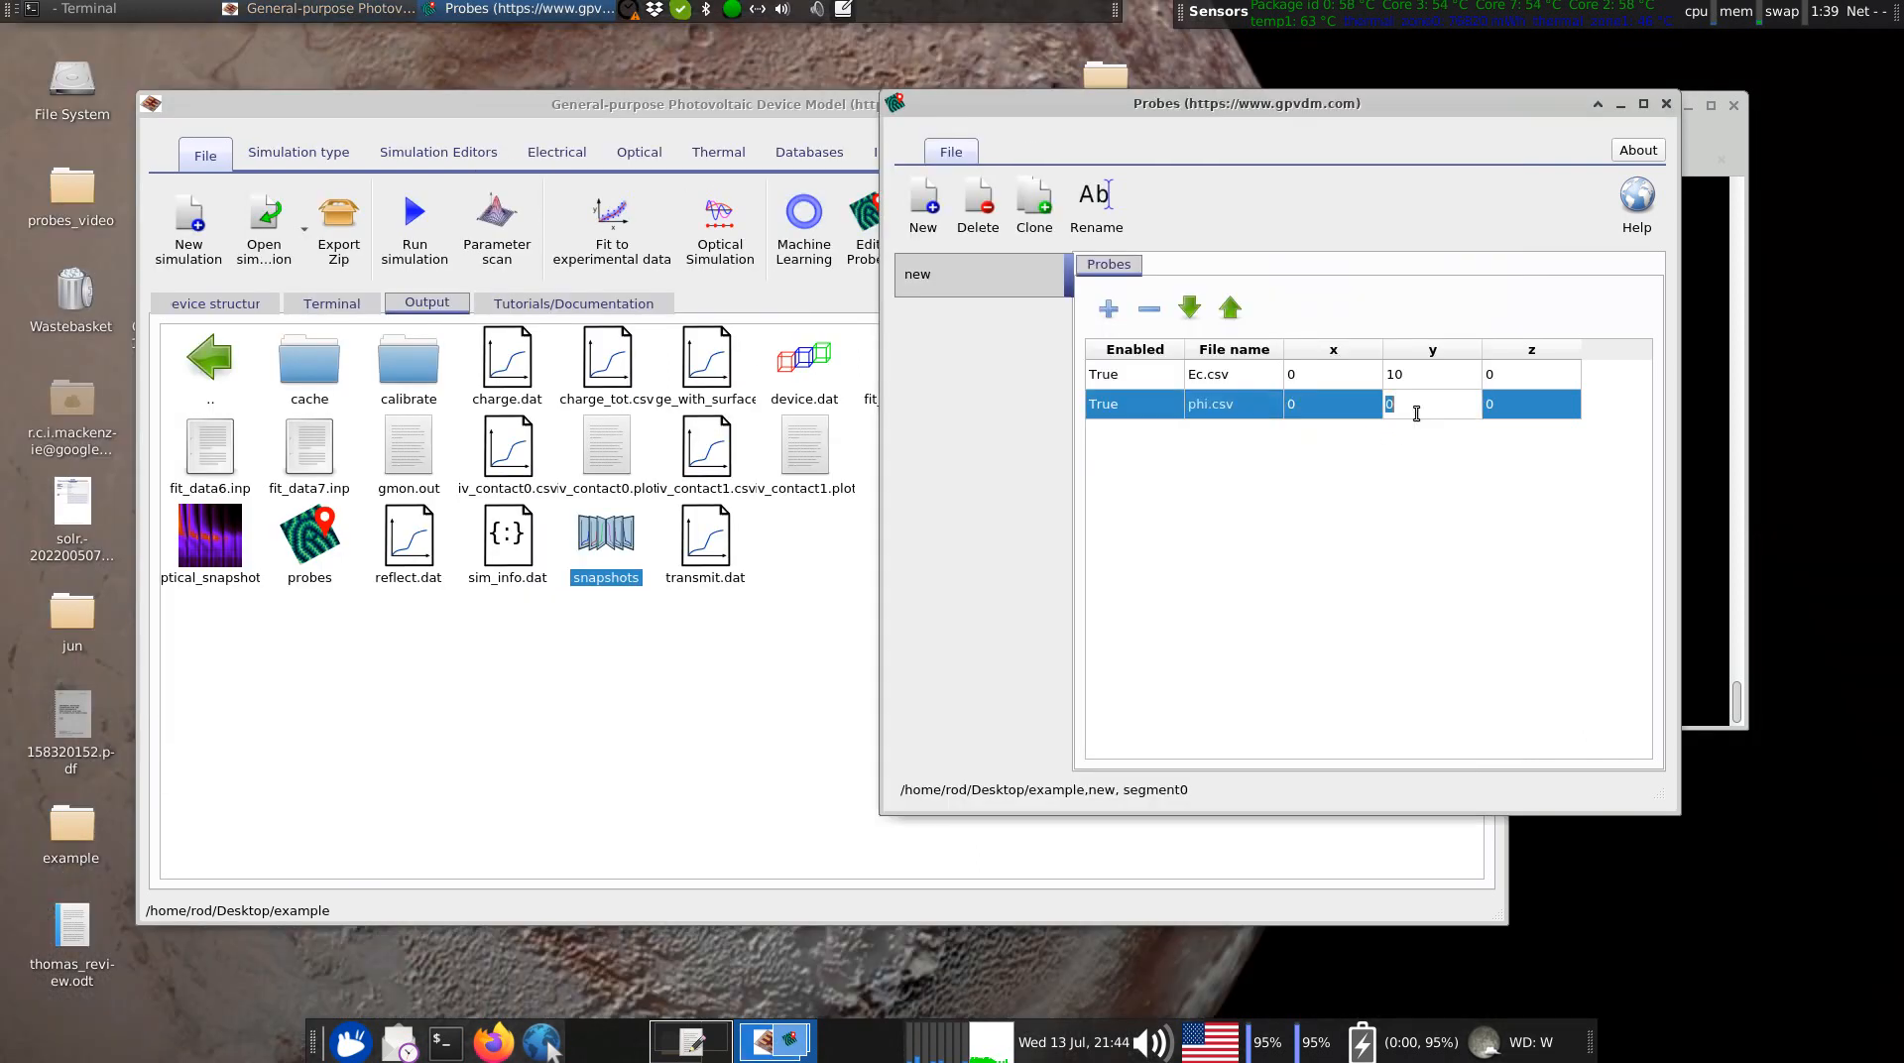
text(15)
key(Return)
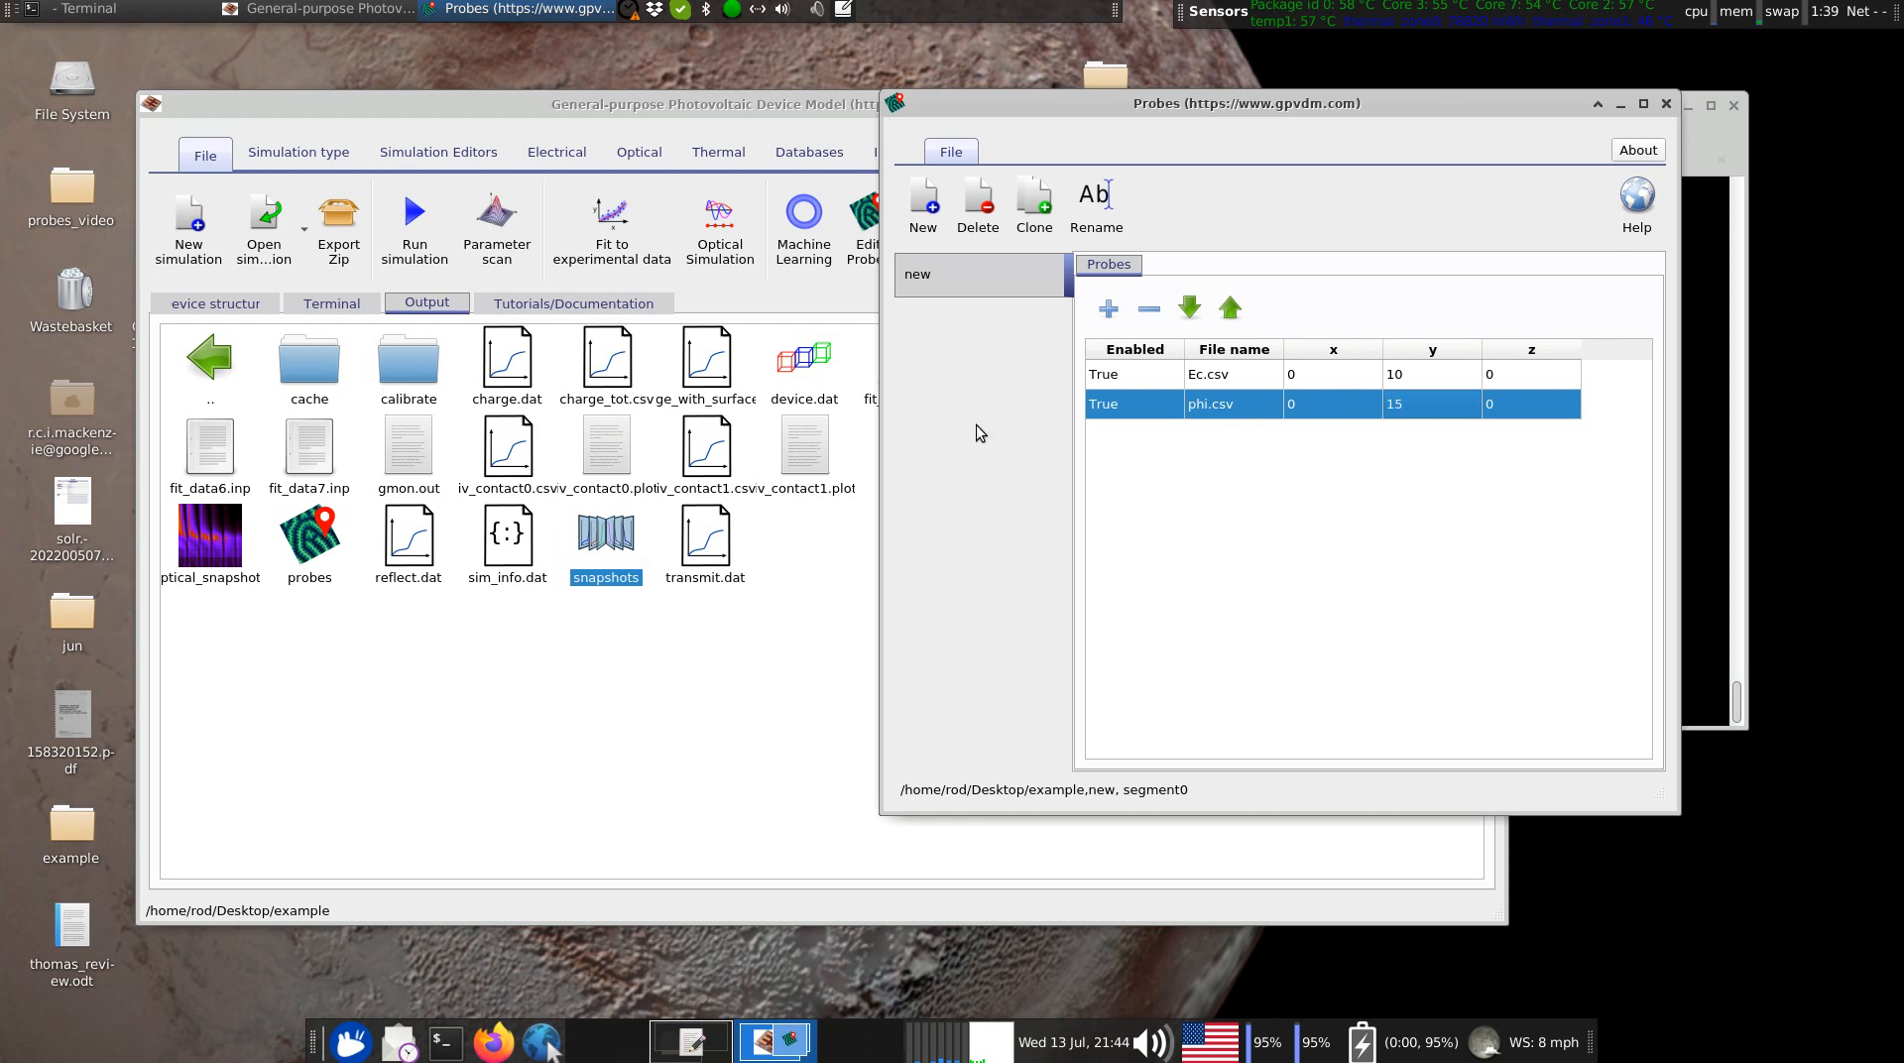
Rerun the simulation with both probes enabled and open the probes folder in the simulation output.
click(414, 224)
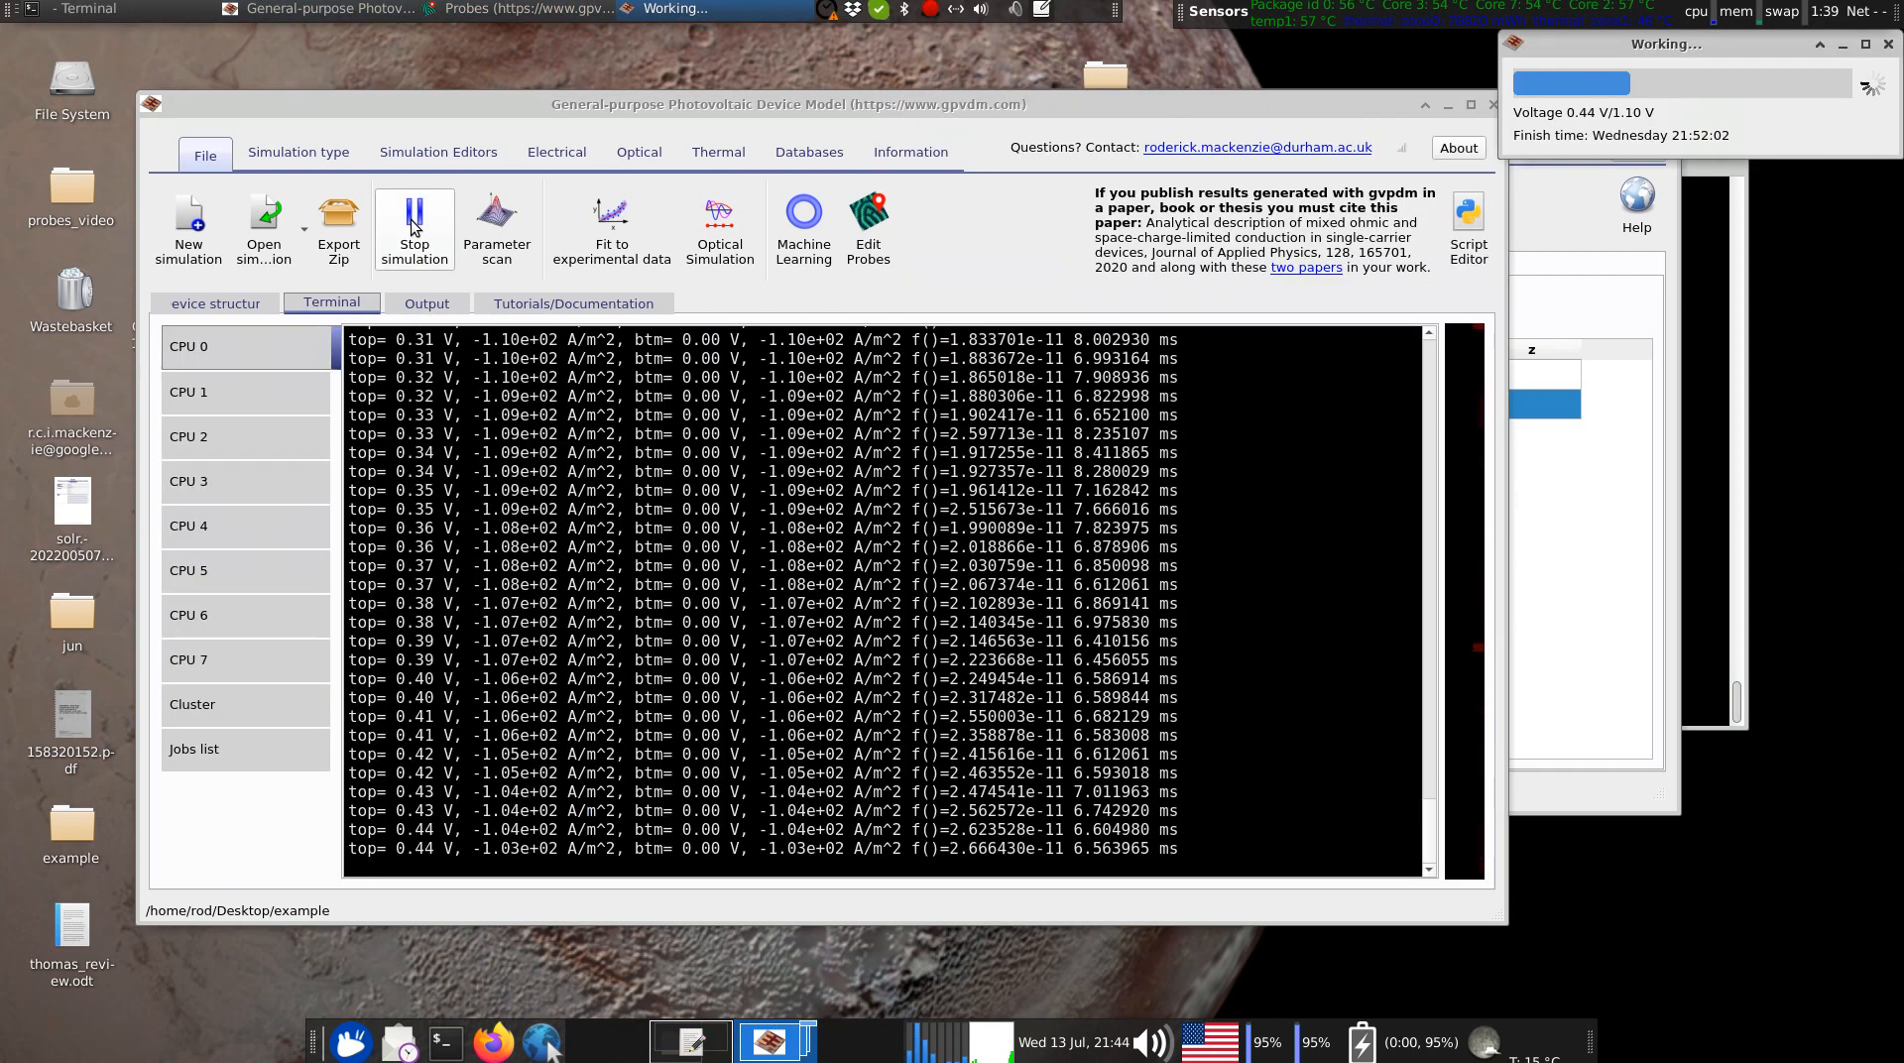
click(425, 304)
double_click(332, 407)
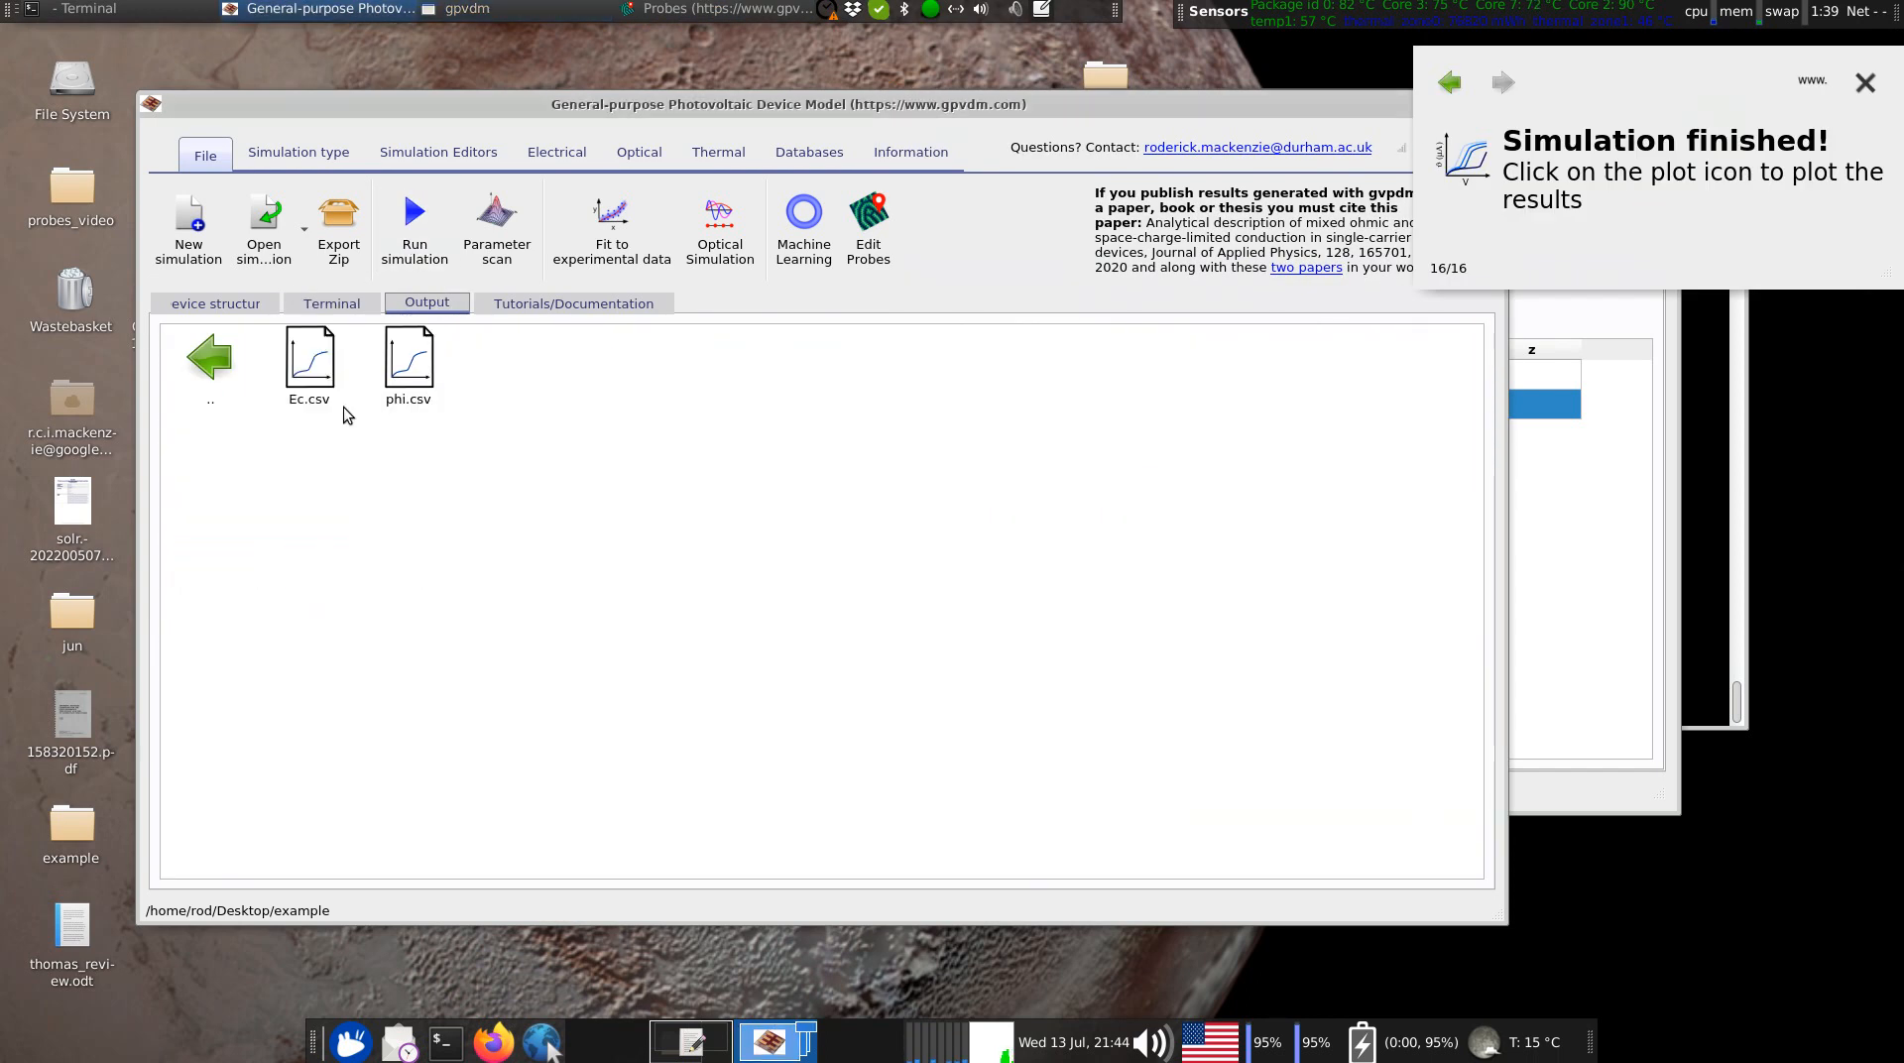
Open phi.csv from the probes output, examine its potential plot against voltage, close it, and dismiss the file hint.
double_click(409, 359)
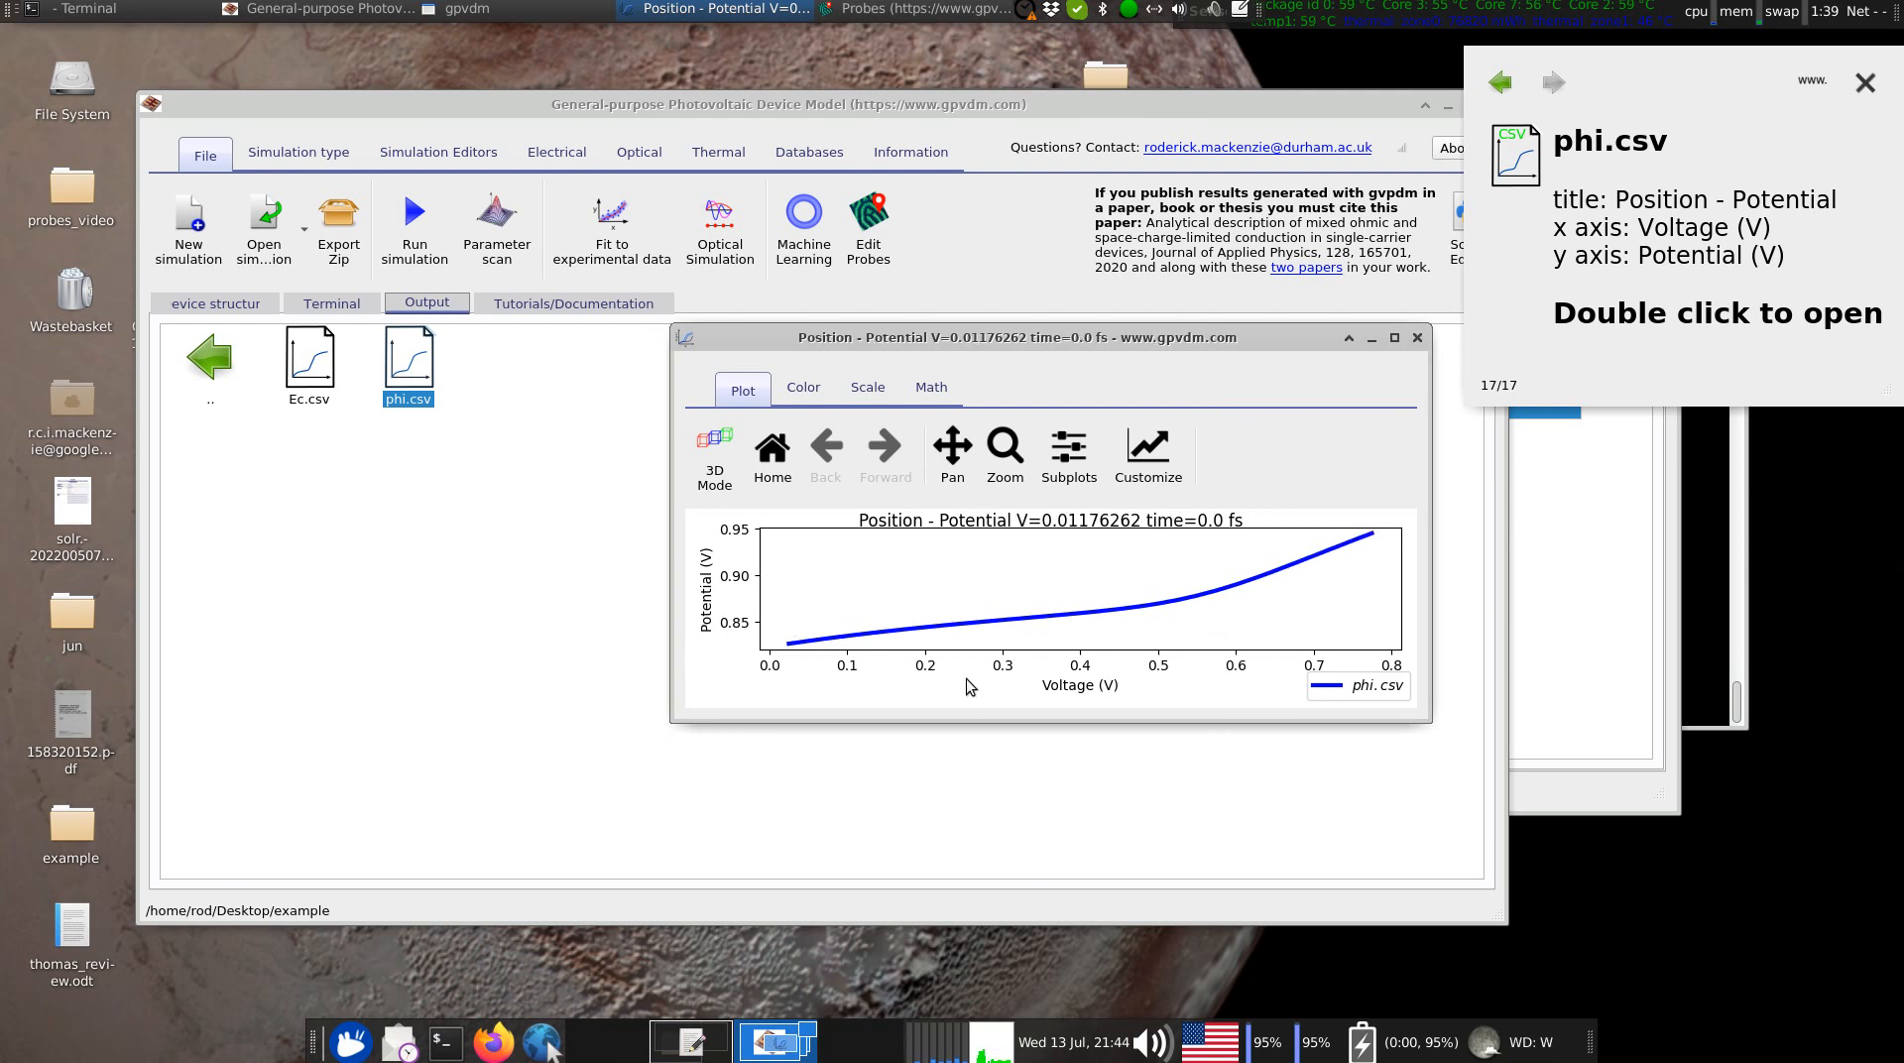
click(1418, 339)
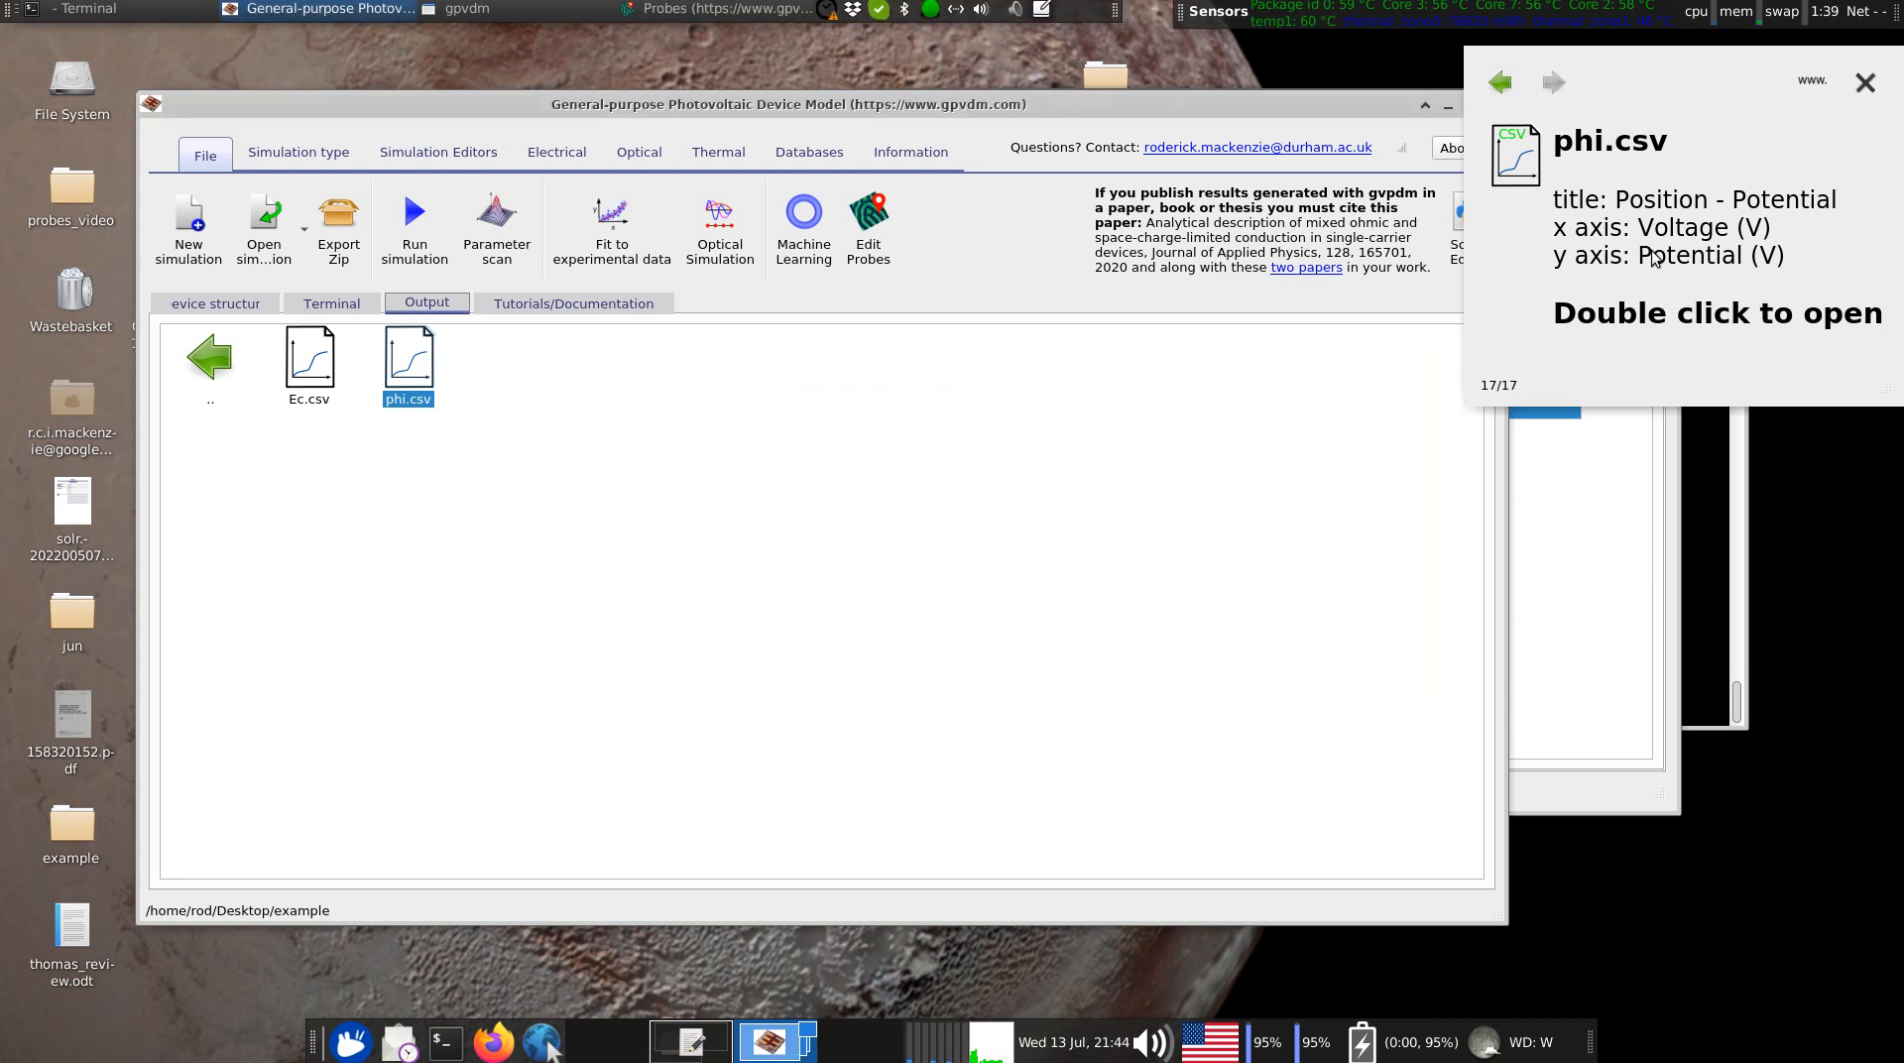
click(1864, 82)
Review the two probe entries in the probe editor and go back to the main simulation output folder.
click(1592, 316)
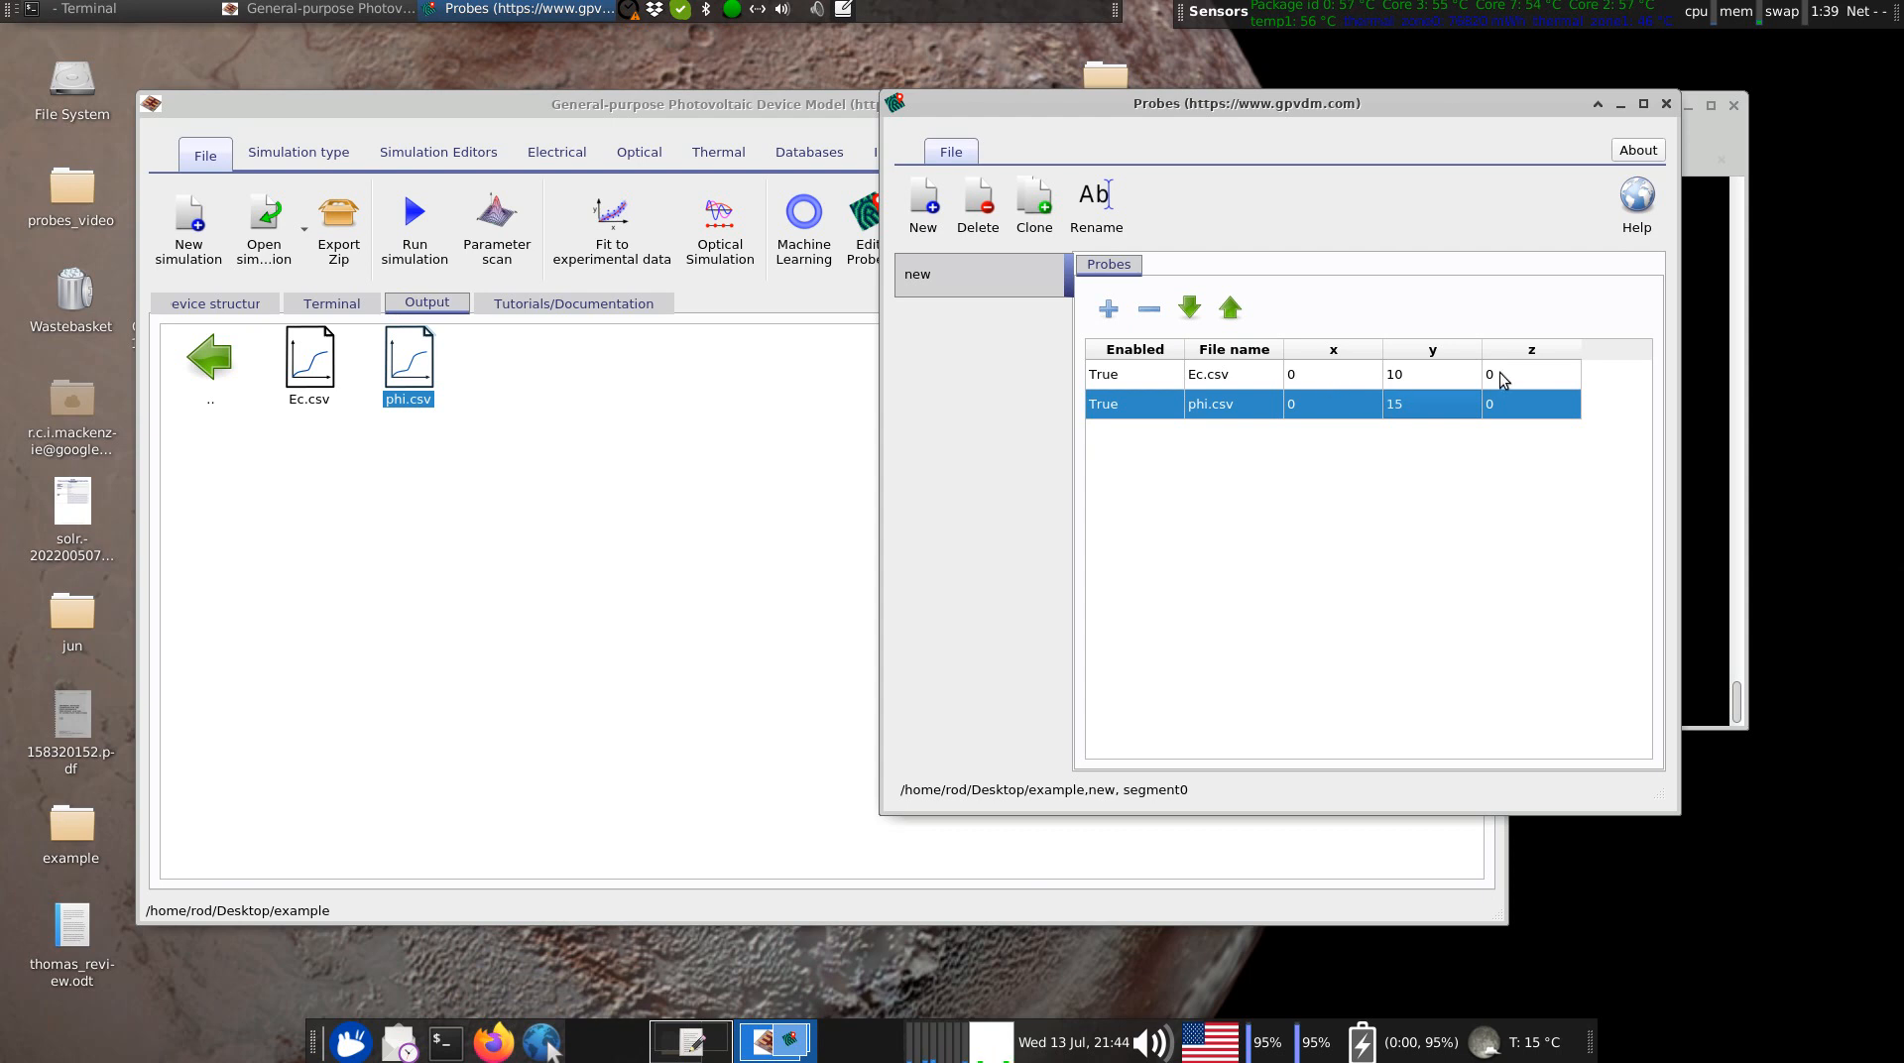
click(252, 349)
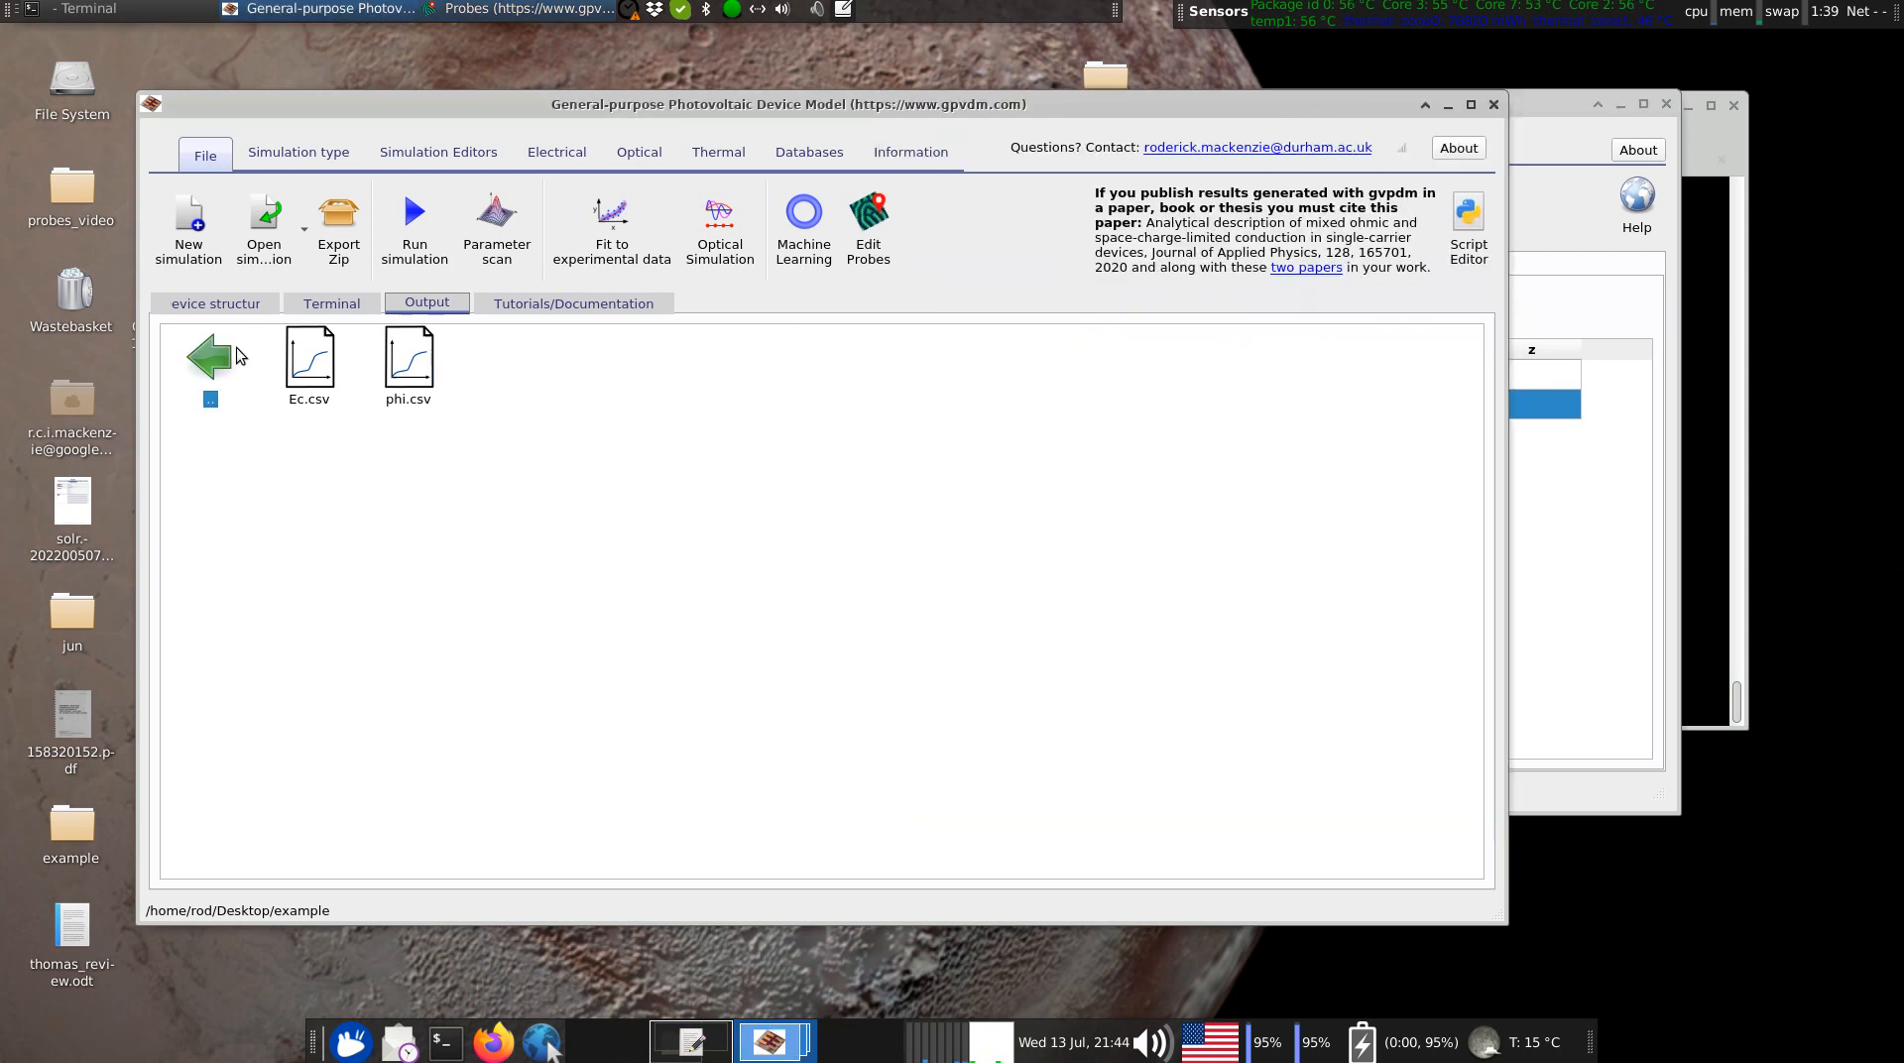
click(1705, 247)
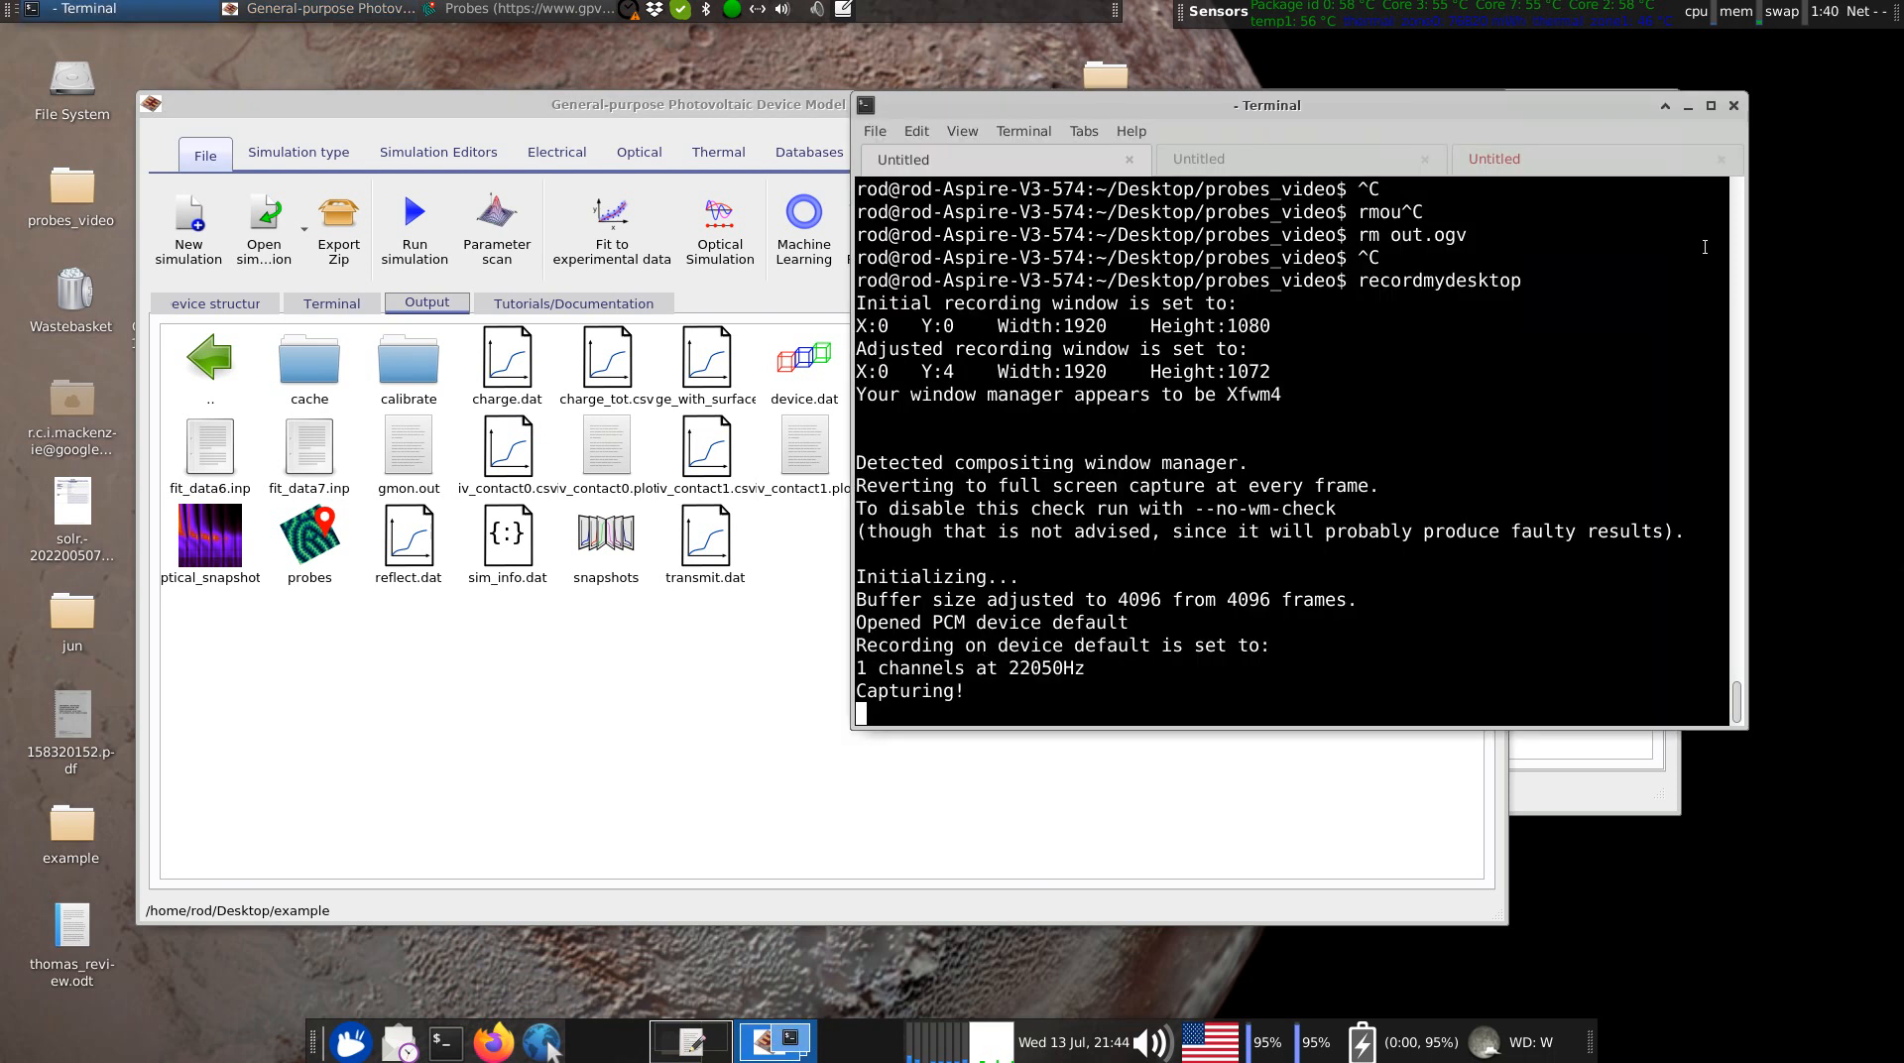